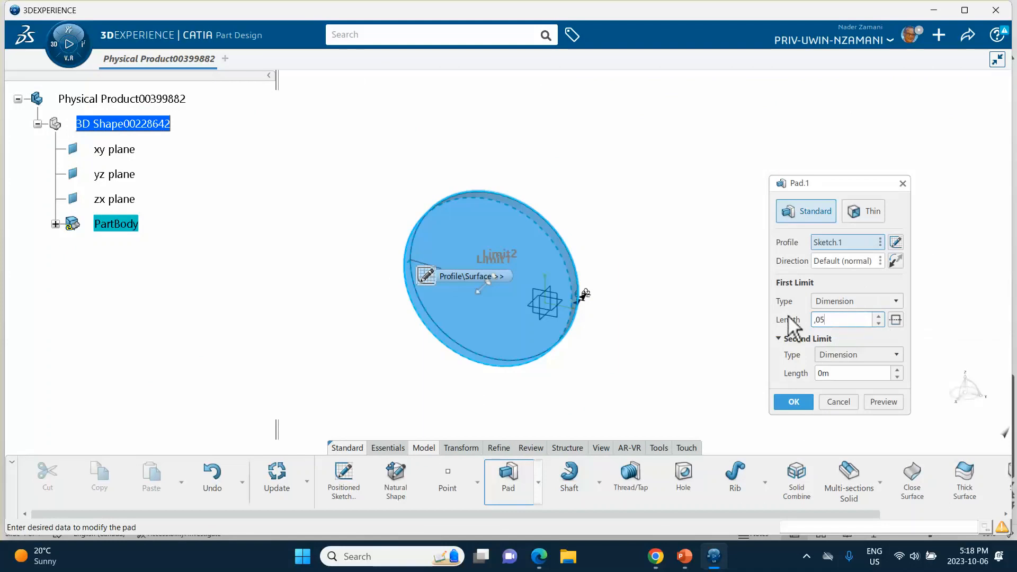
Set the first-limit length of the disc's pad to 0.05 m
key("Return")
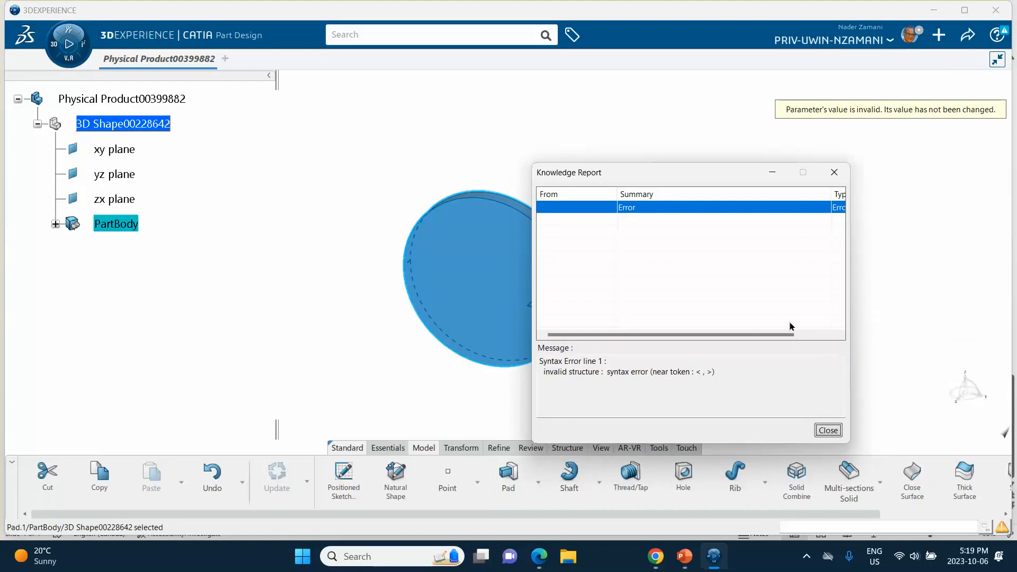
left_click(829, 430)
left_click(538, 262)
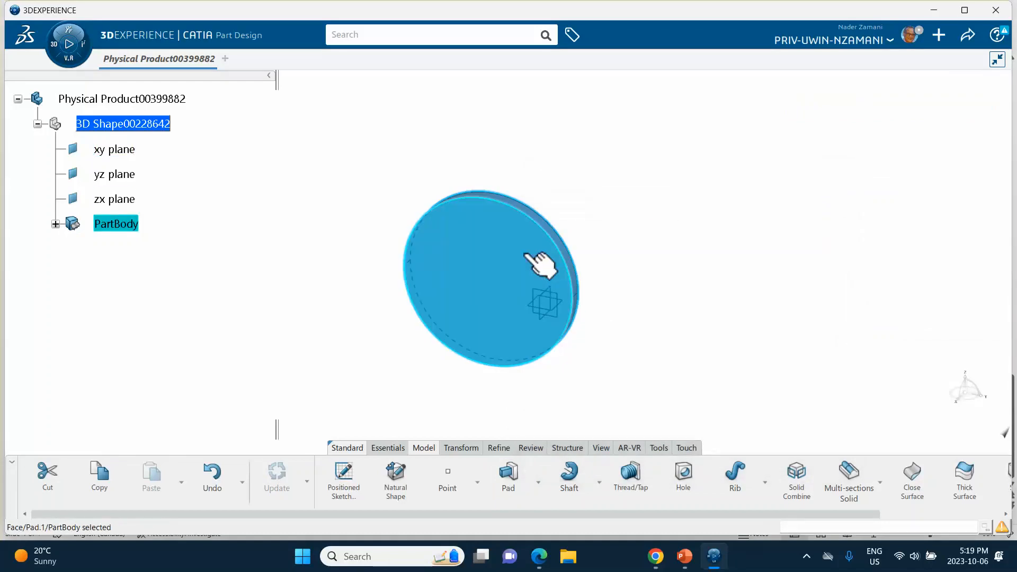
double_click(538, 262)
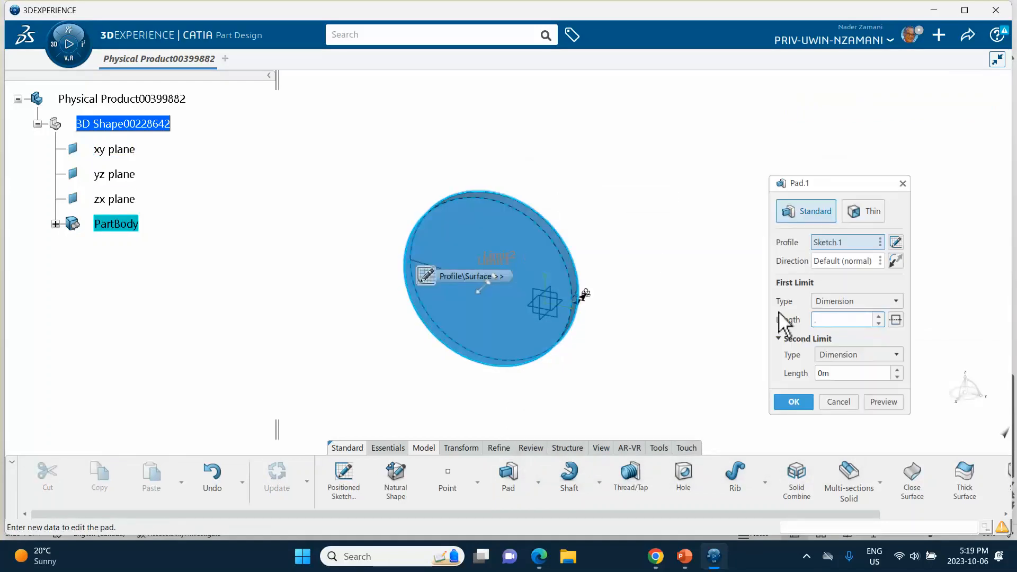
key("Return")
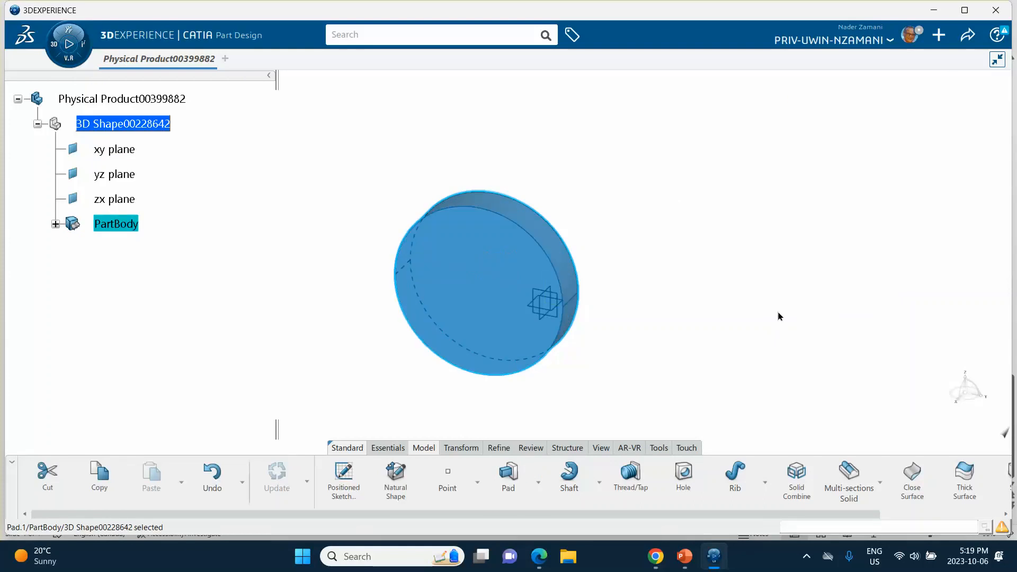
middle_click_drag(713, 333, 752, 329)
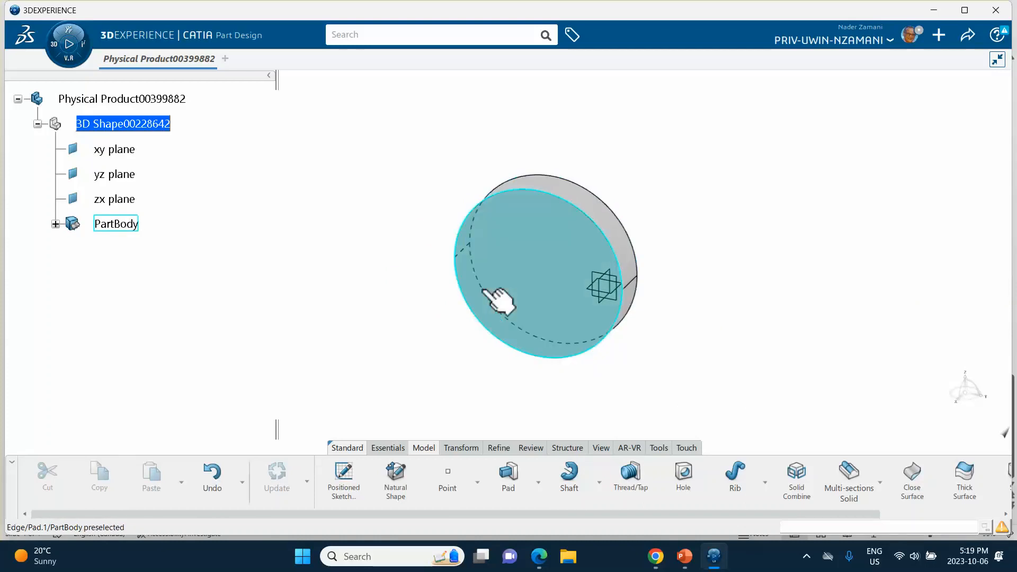
Compare the shading view modes on the disc, with and without edges, finishing with shading that includes hidden edges
left_click(599, 448)
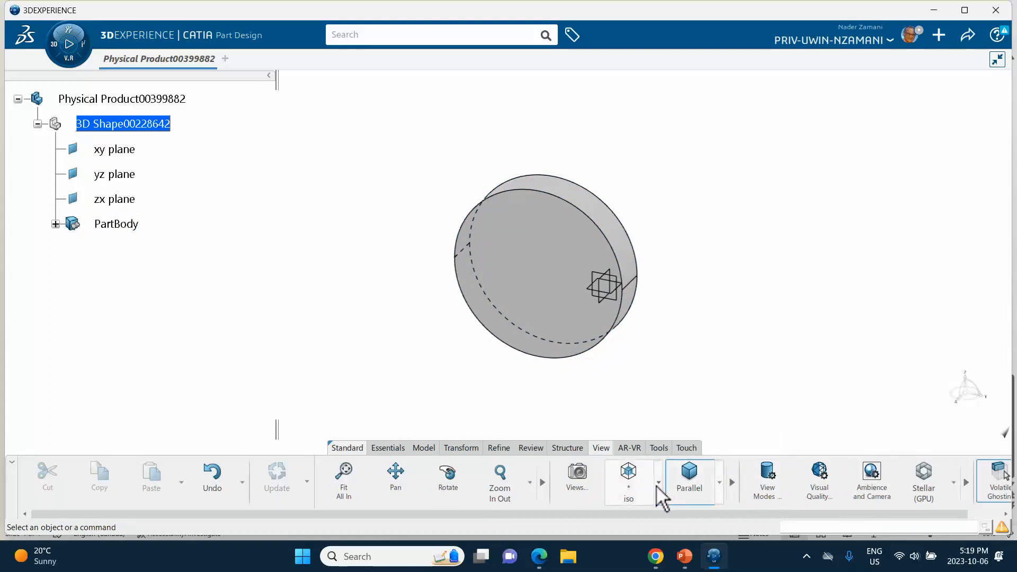
left_click(770, 475)
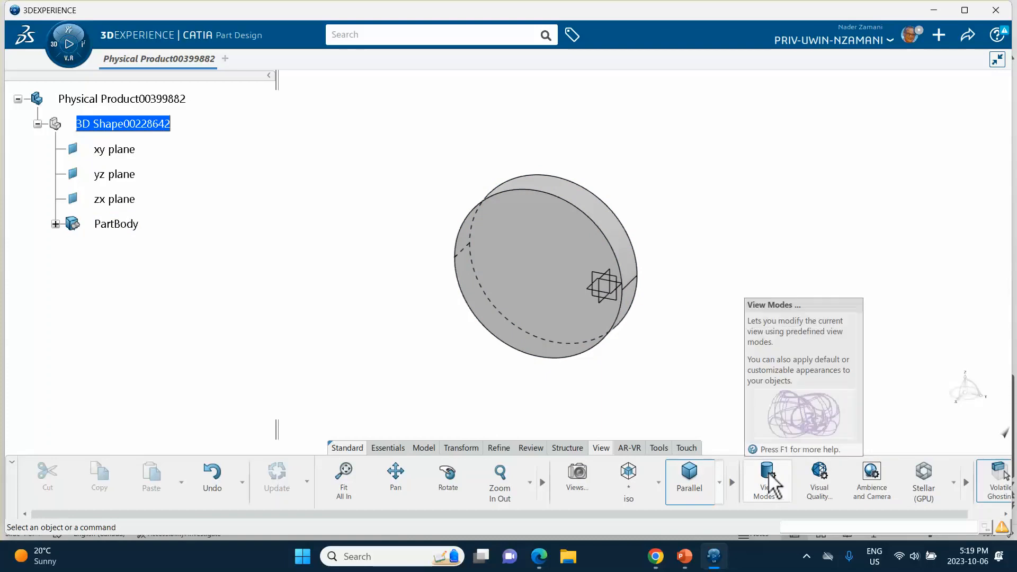
left_click_drag(666, 118, 803, 117)
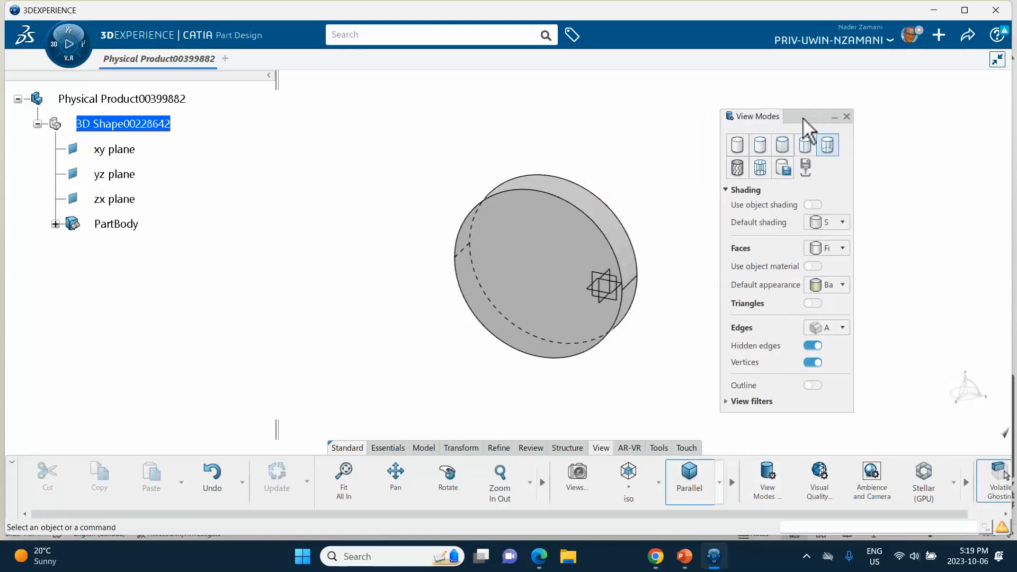
left_click(742, 145)
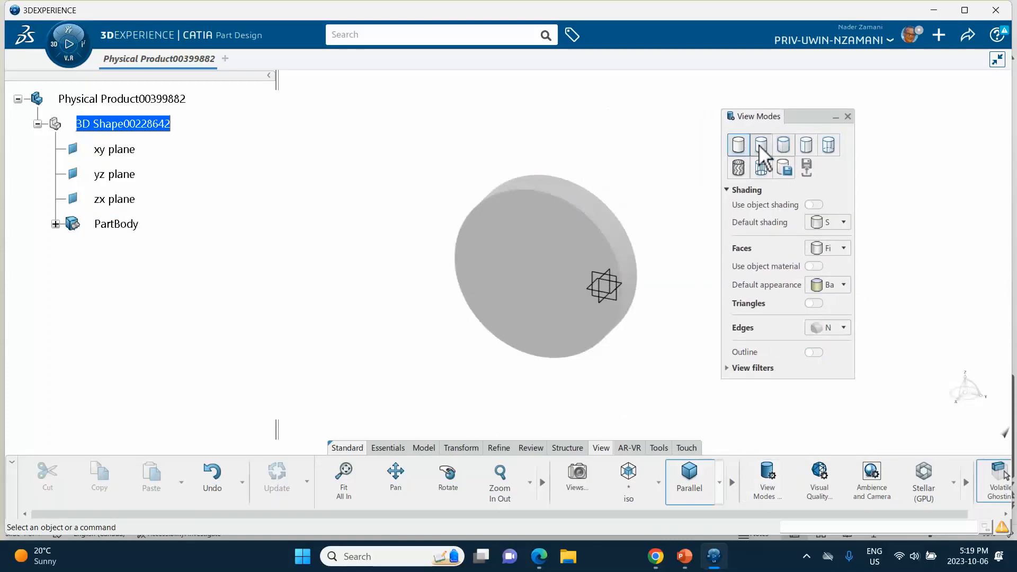
left_click(806, 146)
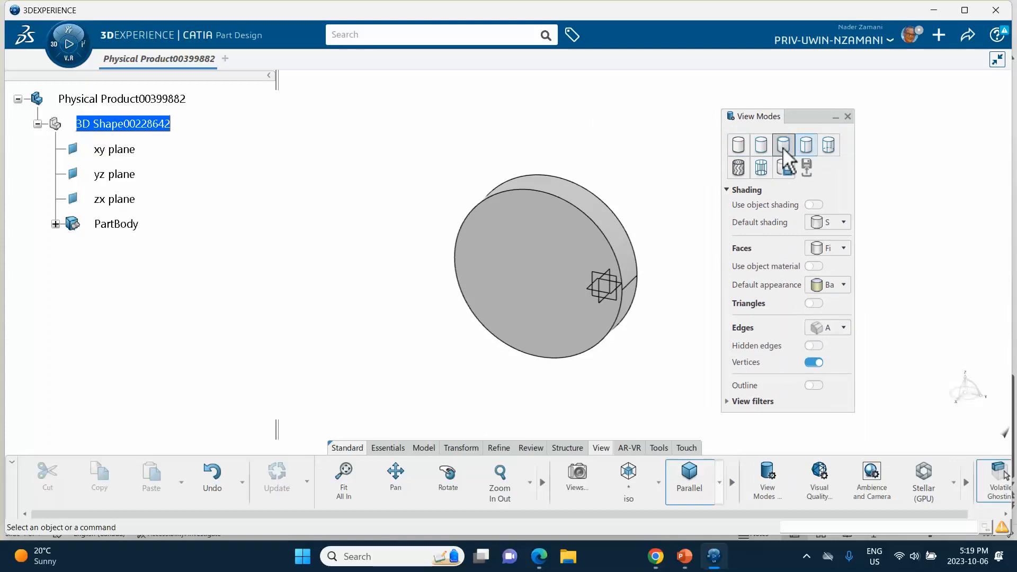
left_click(761, 146)
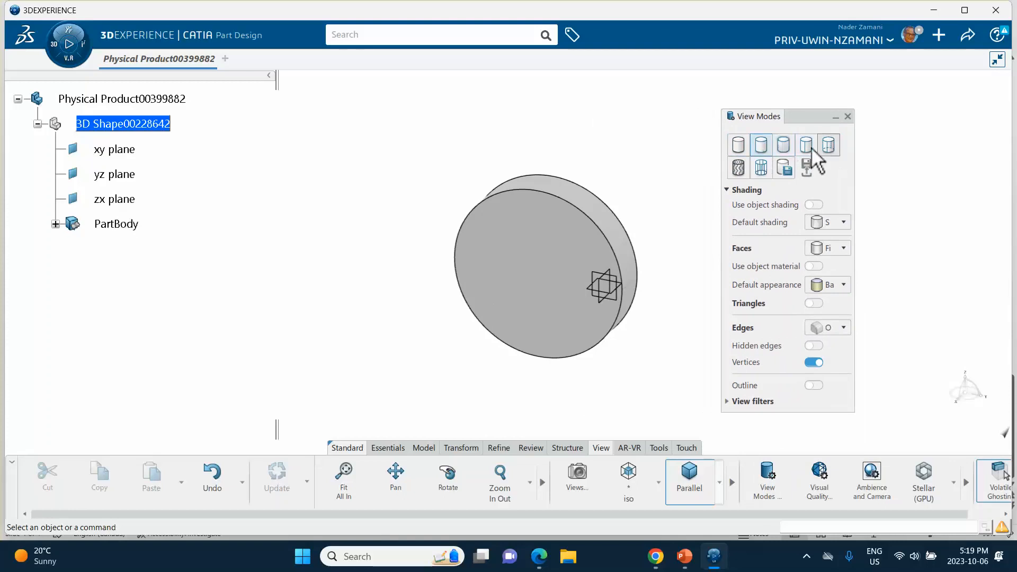
left_click(813, 154)
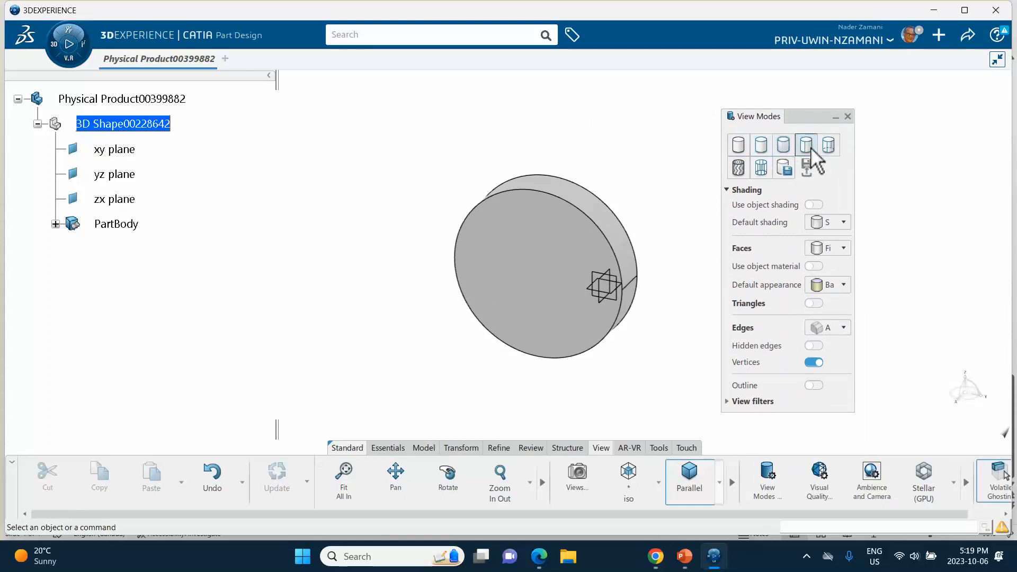
left_click(825, 145)
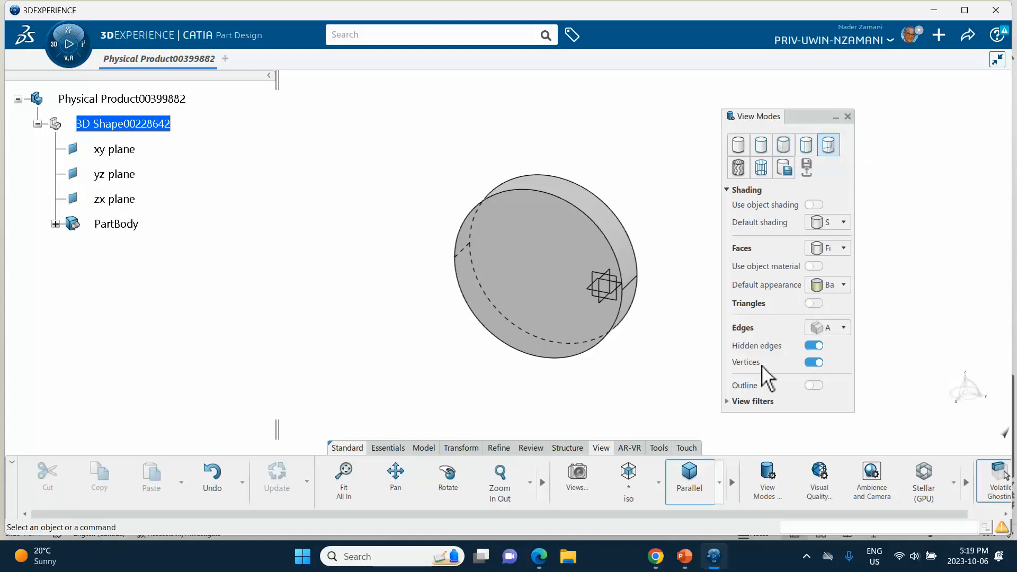
left_click(848, 116)
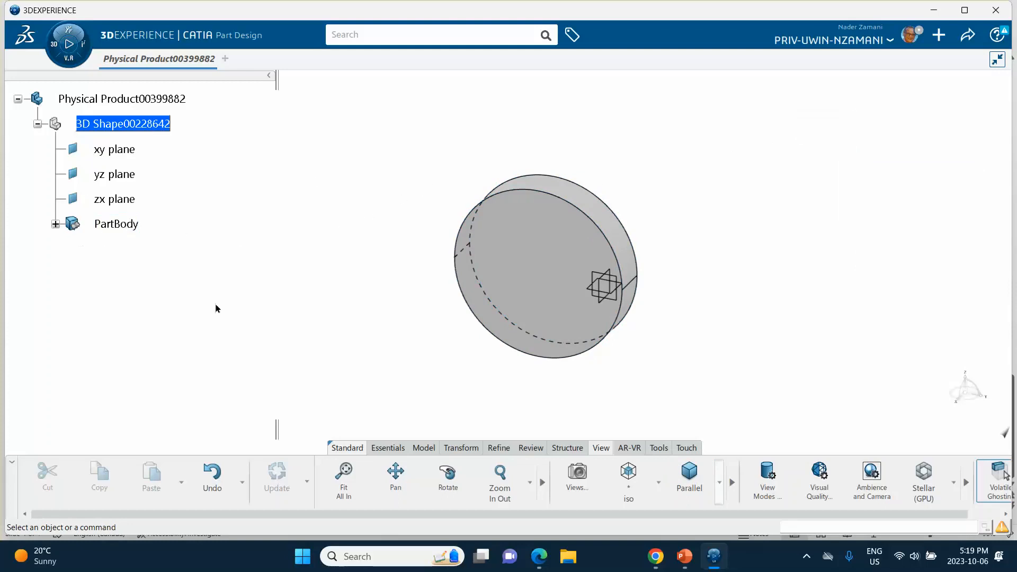
Sketch a circle of about 0.023 m radius on the yz plane, within the disc's upper-left area, and expand PartBody in the tree
left_click(624, 281)
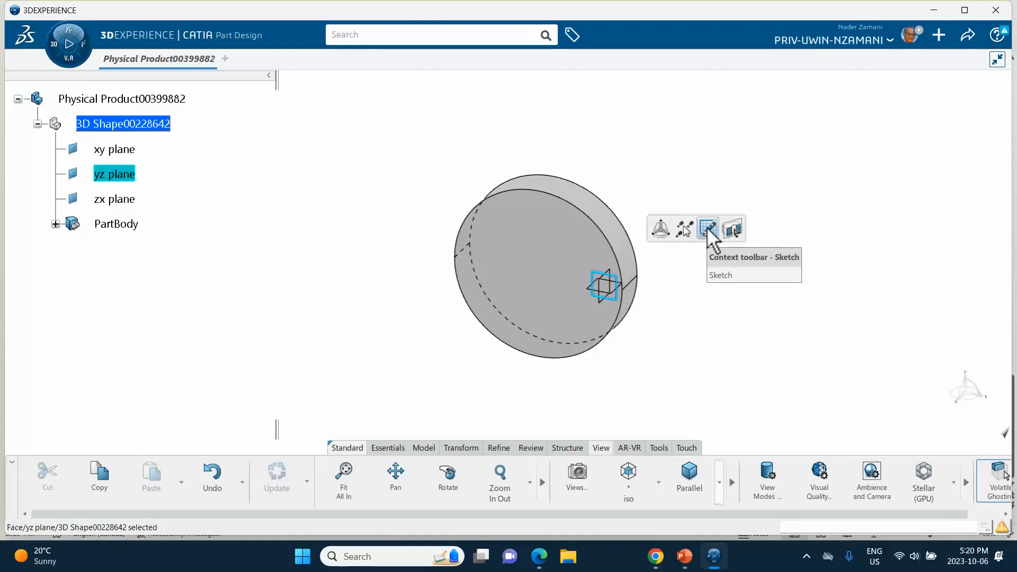
left_click(708, 229)
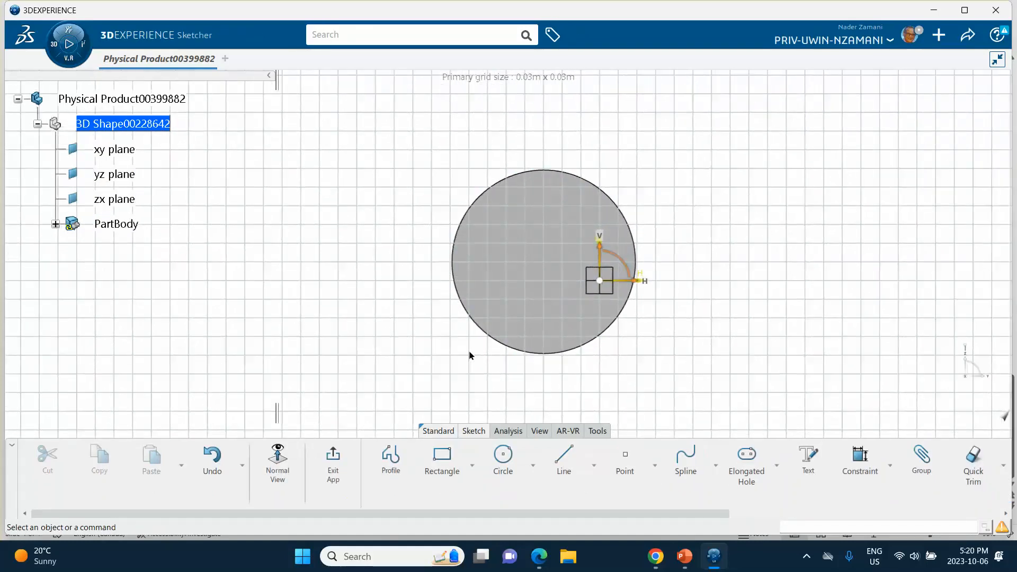
left_click(503, 455)
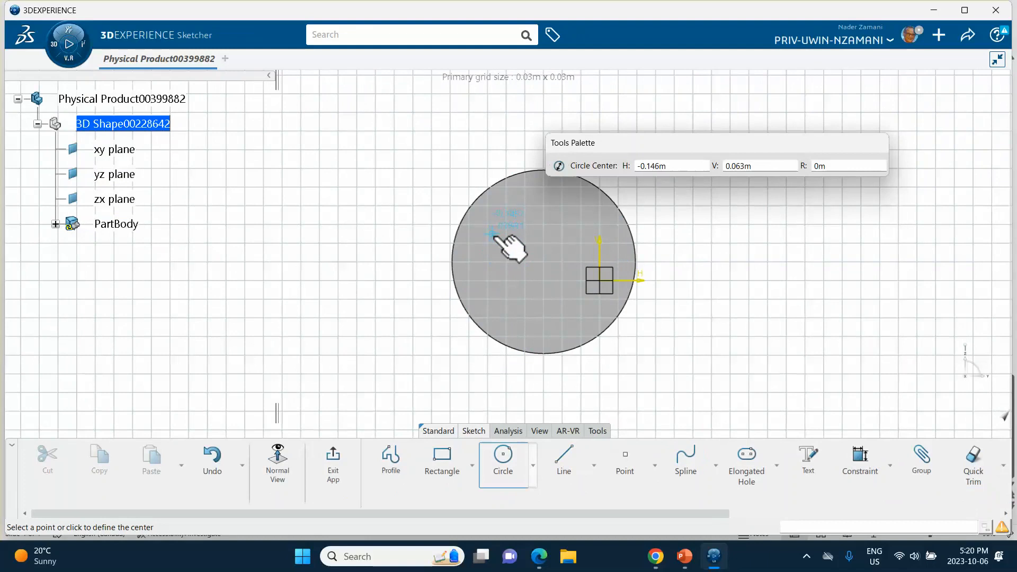
left_click(498, 236)
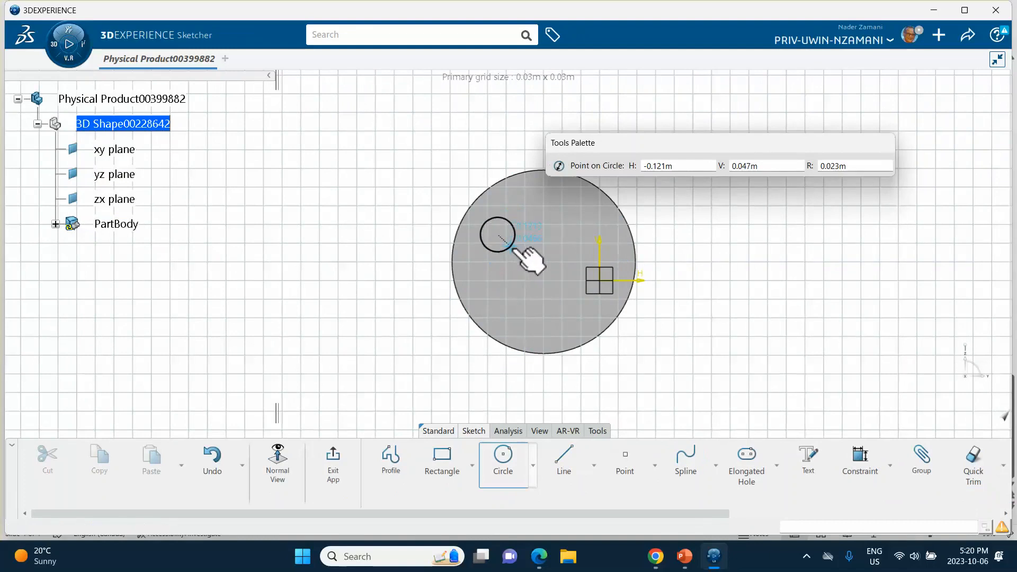
left_click(512, 247)
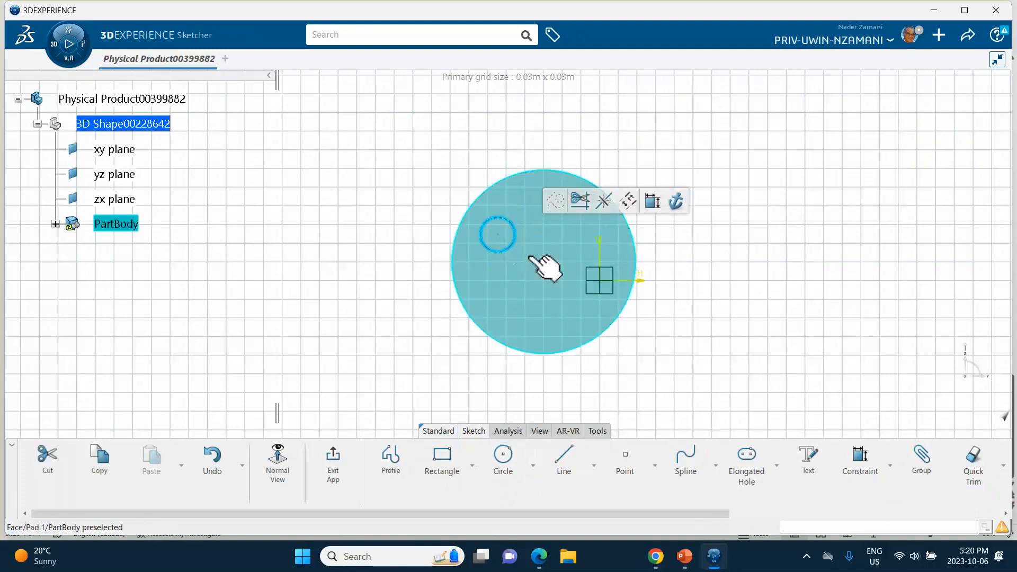
left_click(334, 466)
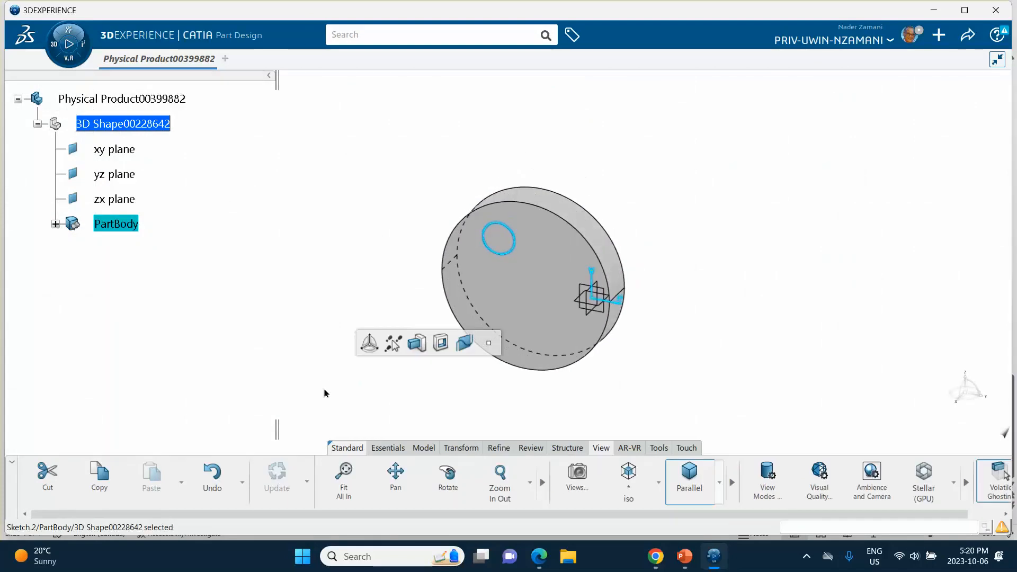
left_click(222, 266)
left_click(55, 225)
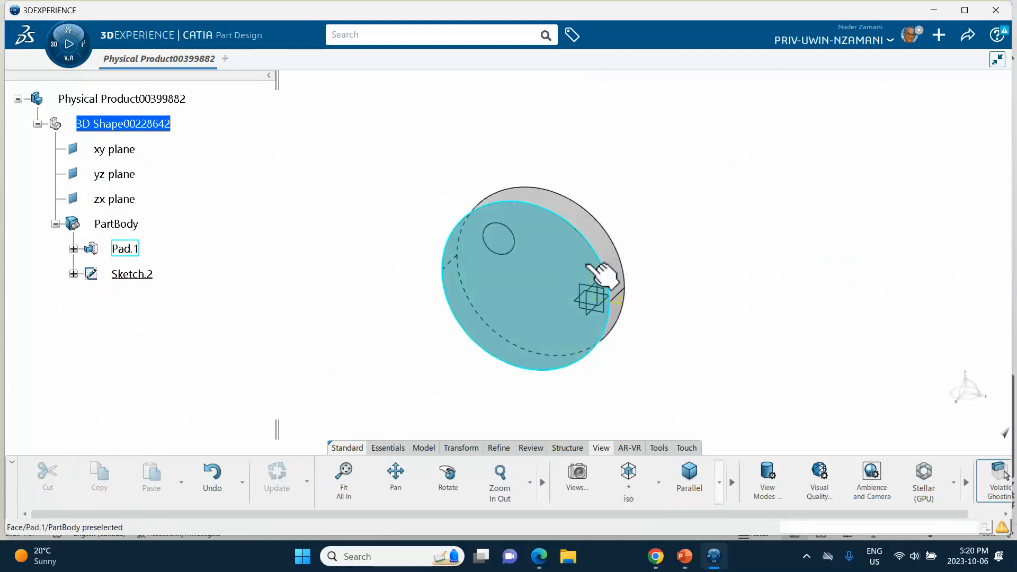
Sketch a four-point S-shaped spline on the yz plane in a new sketch, crossing the disc and extending past its edge at both ends
left_click(596, 294)
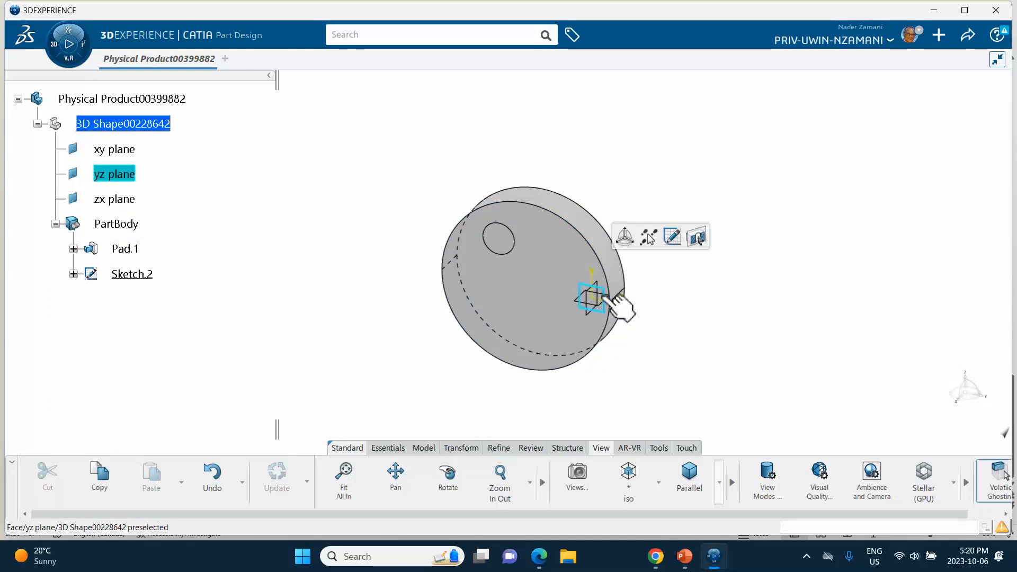
left_click(669, 240)
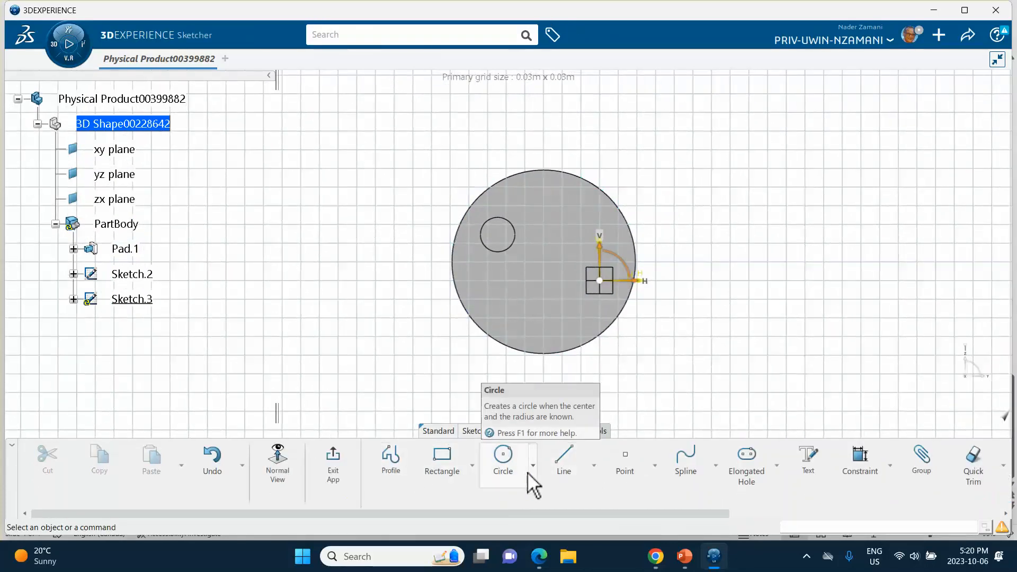
left_click(684, 459)
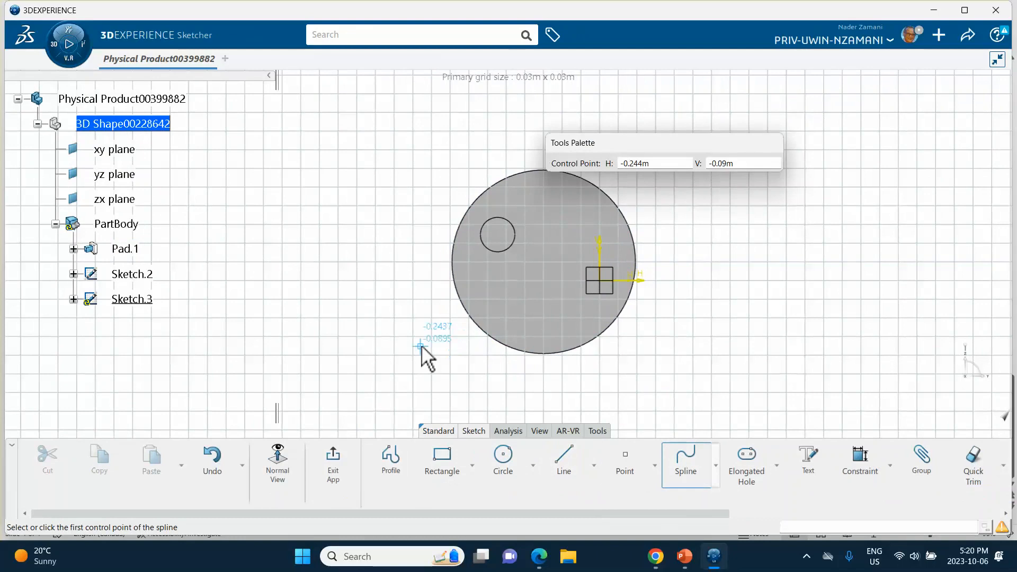
left_click(443, 345)
left_click(549, 274)
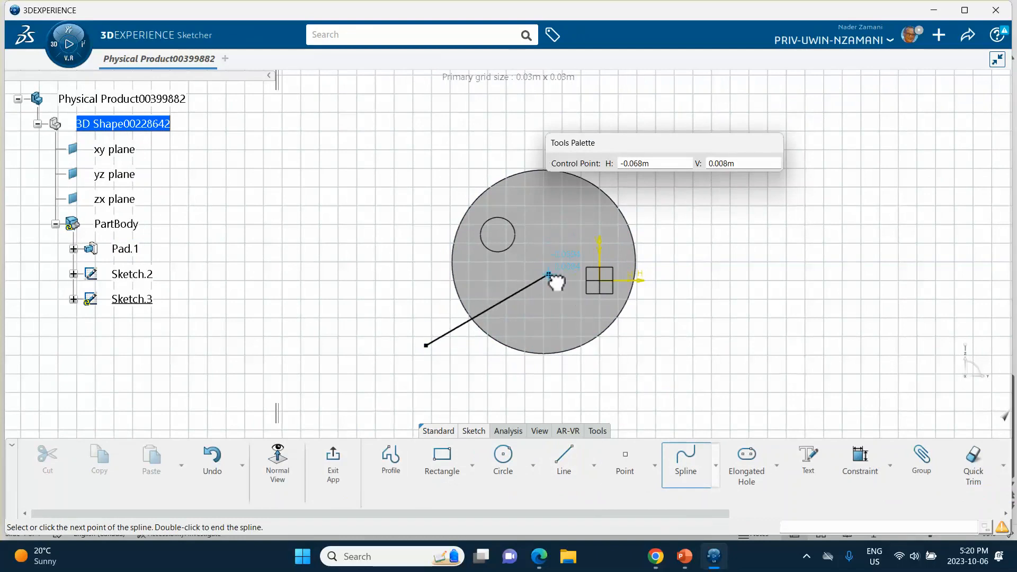
left_click(575, 210)
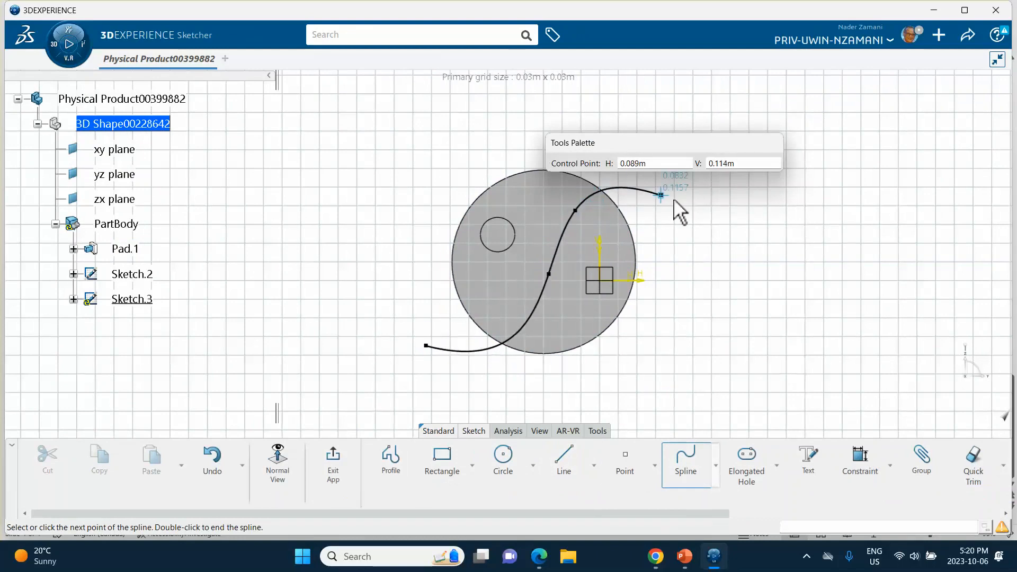
double_click(676, 199)
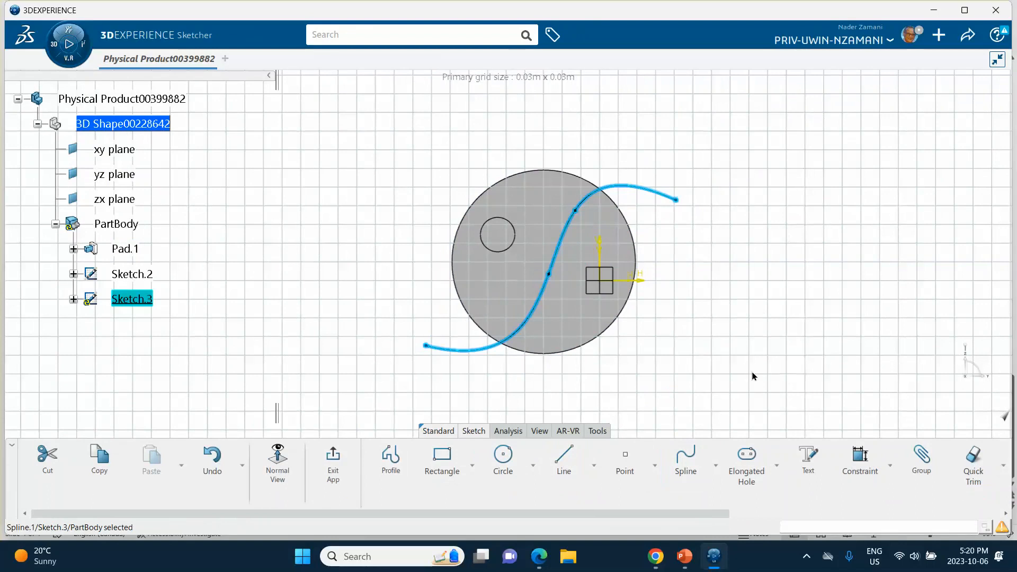
left_click(333, 464)
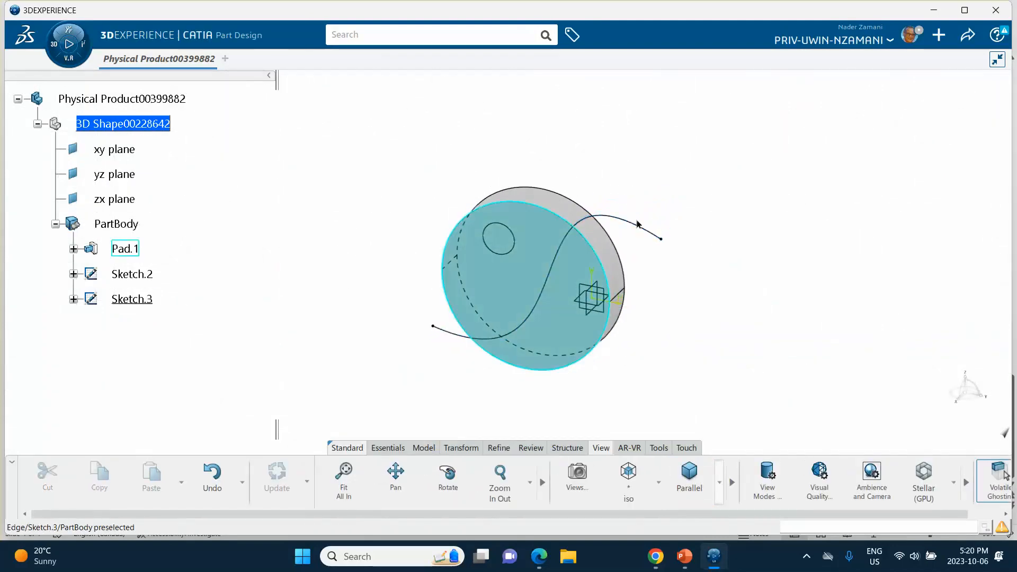
Switch to the Generative Shape Design app
left_click(53, 48)
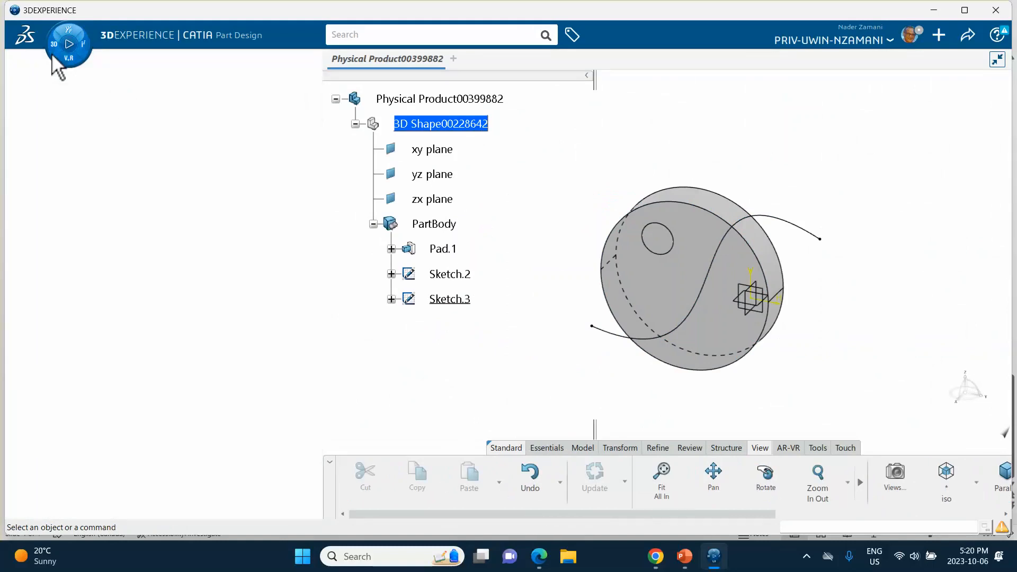
scroll(200, 272, "down", 5)
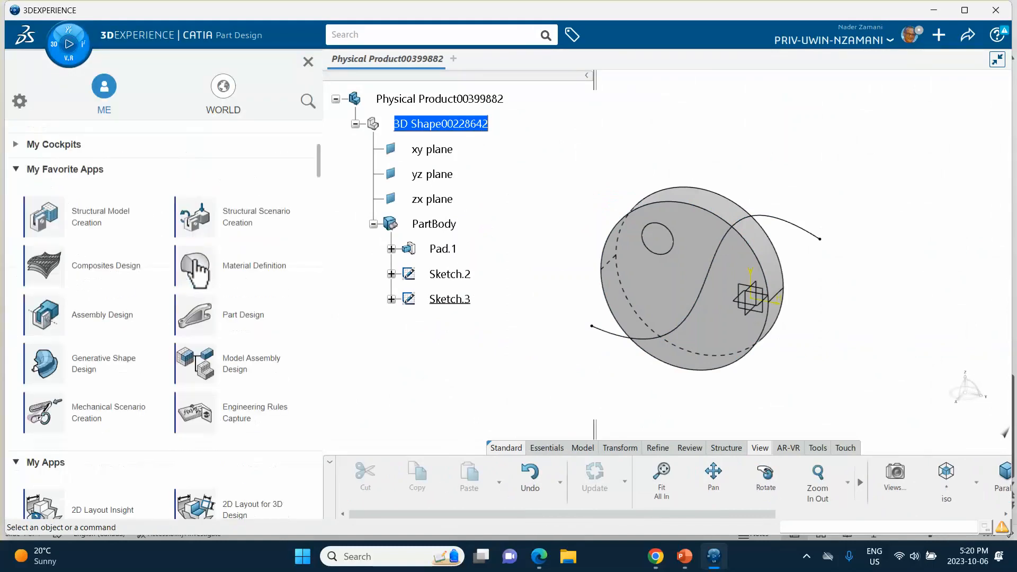
left_click(56, 365)
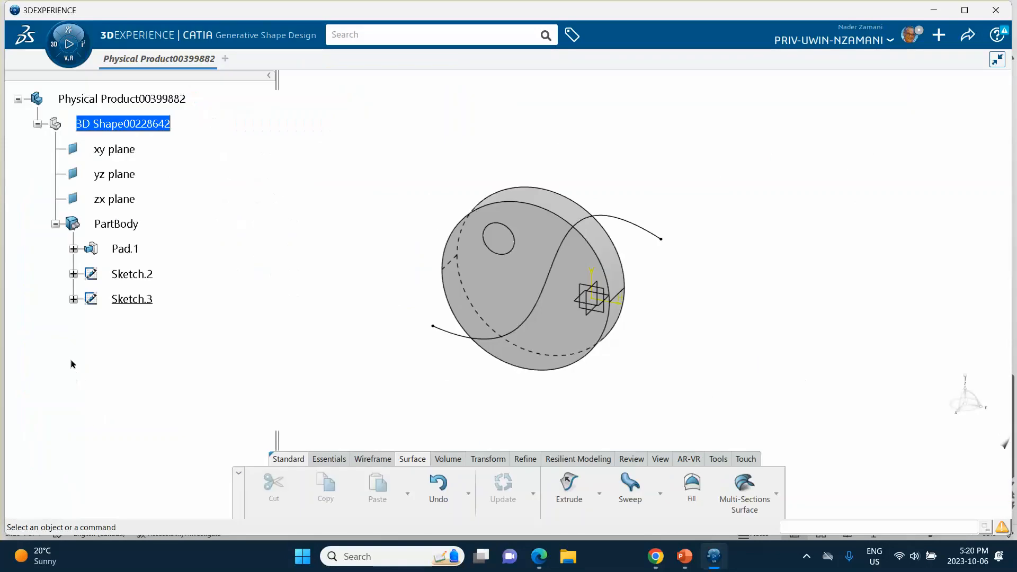
Extrude the S-shaped spline sketch into a surface with a symmetric length of 0.6 m on both sides
left_click(568, 486)
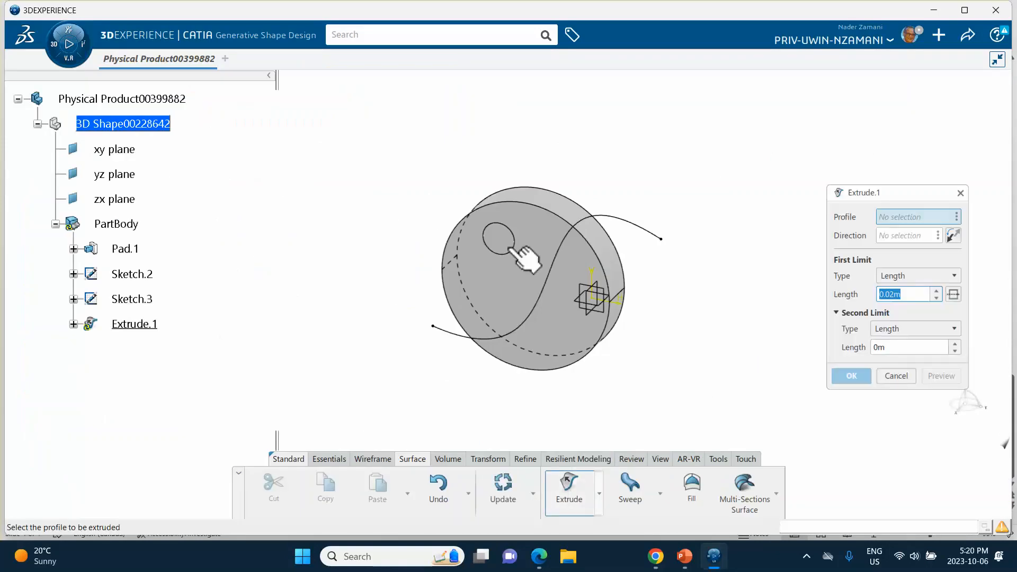
left_click(661, 239)
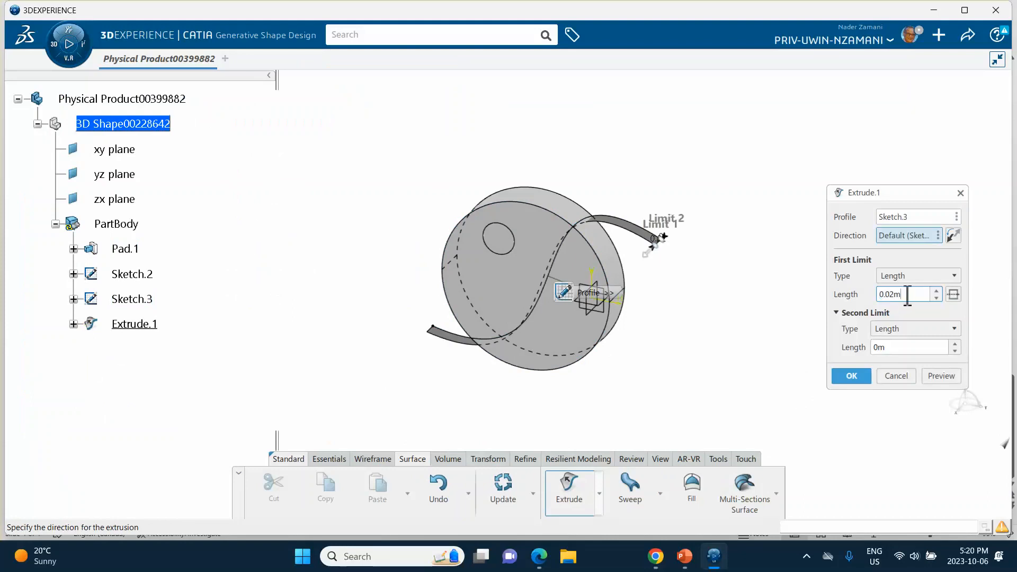
left_click_drag(895, 294, 867, 297)
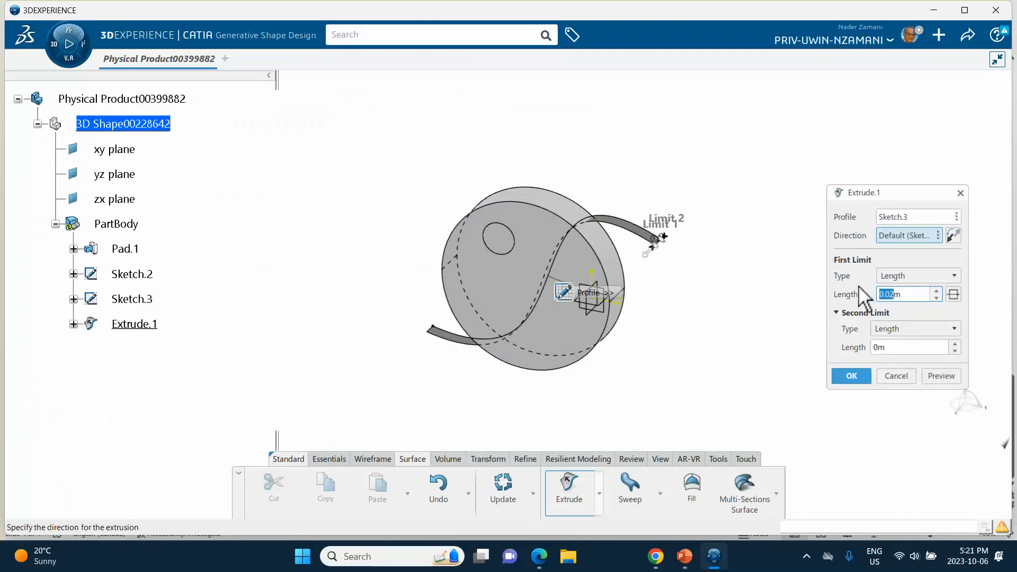
type(".")
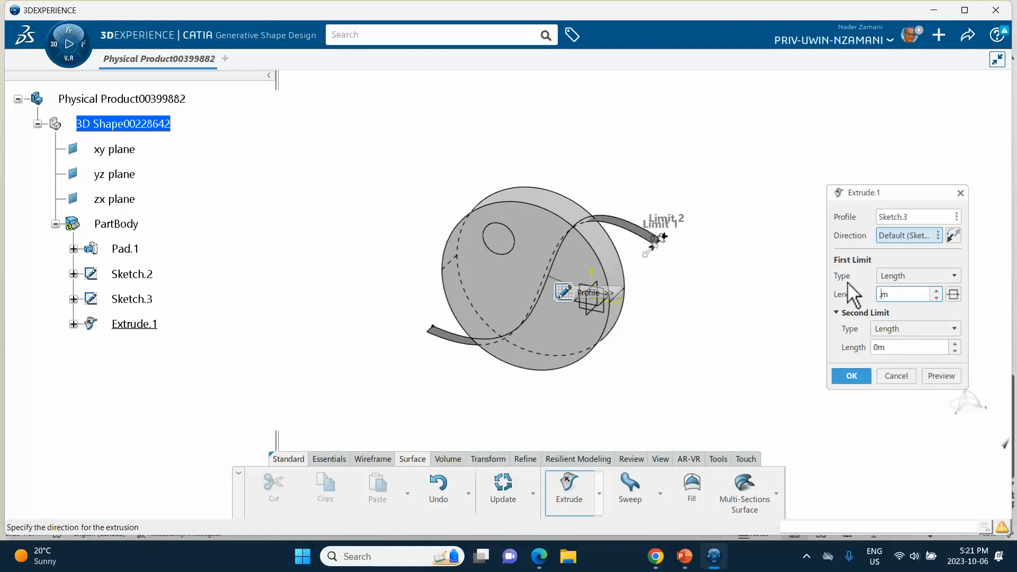
type("6")
left_click(954, 294)
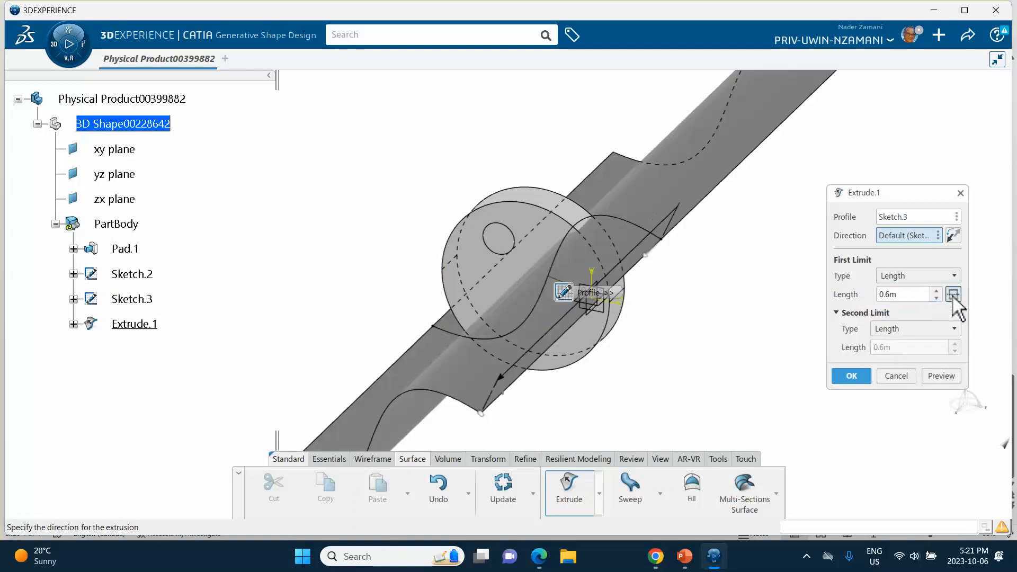
left_click(850, 376)
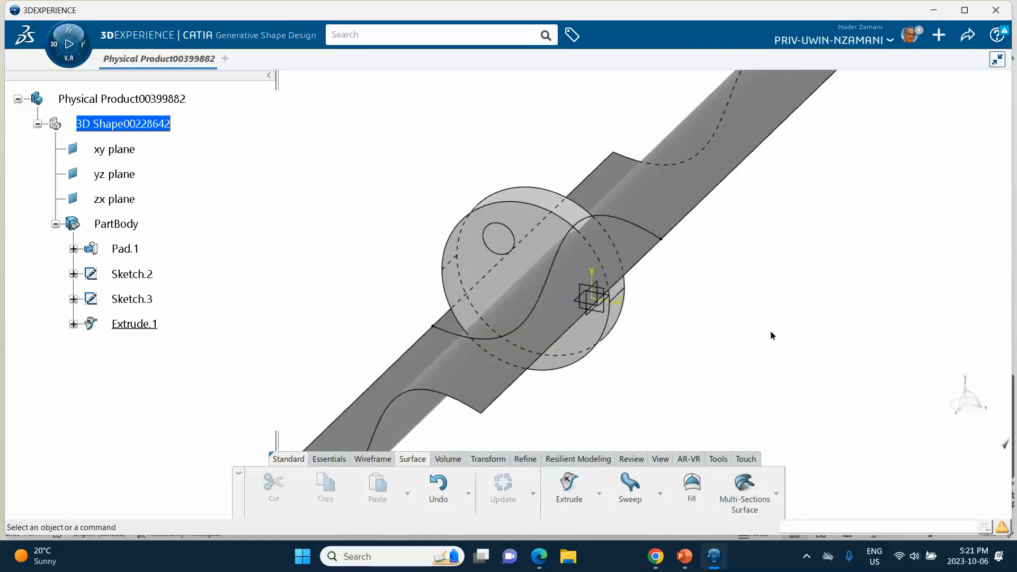
middle_click_drag(774, 317, 778, 371)
middle_click_drag(731, 335, 707, 302)
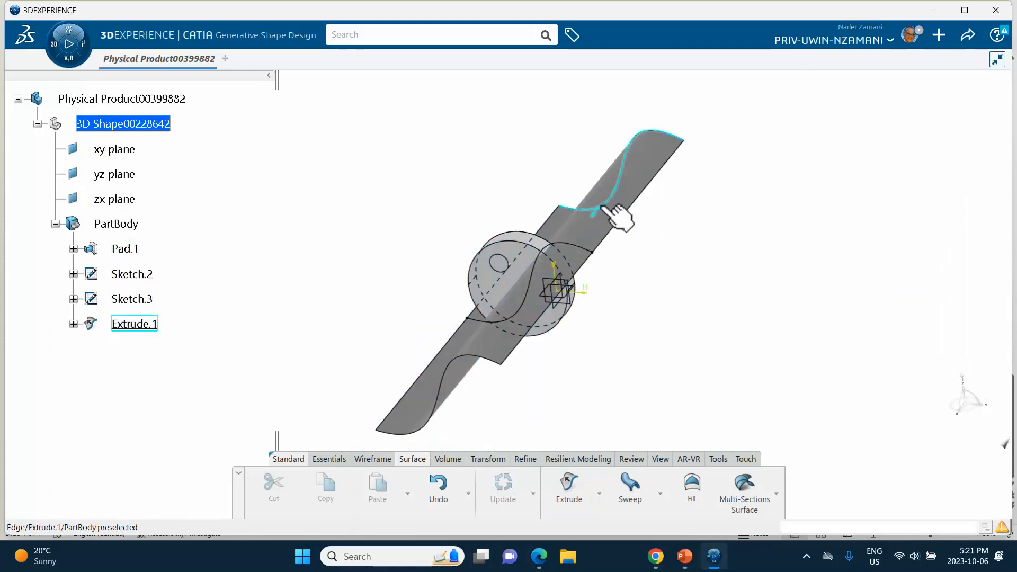
Set the spline surface's symmetric extrusion length to 0.06 m
double_click(631, 192)
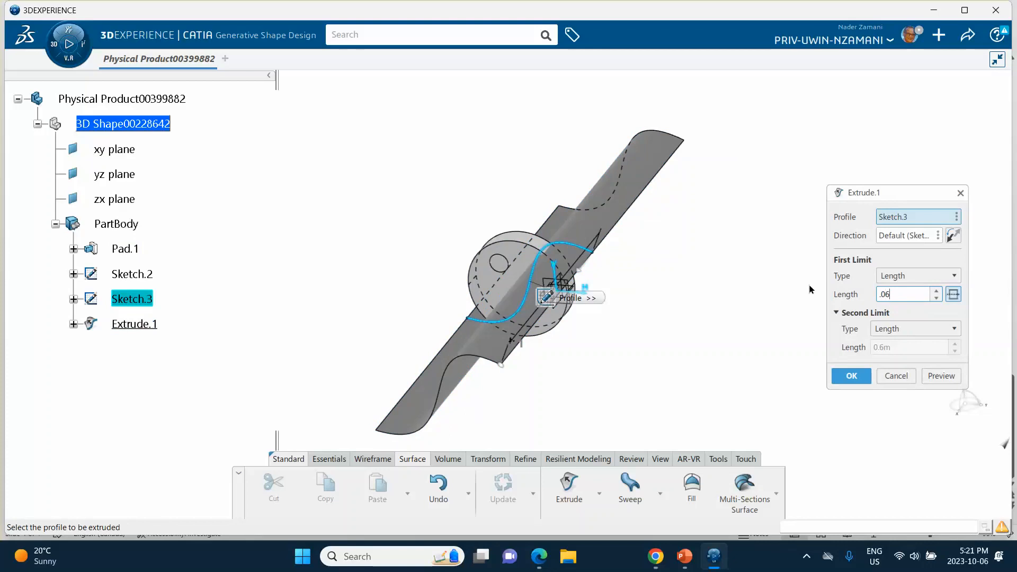
type(".06")
left_click(934, 375)
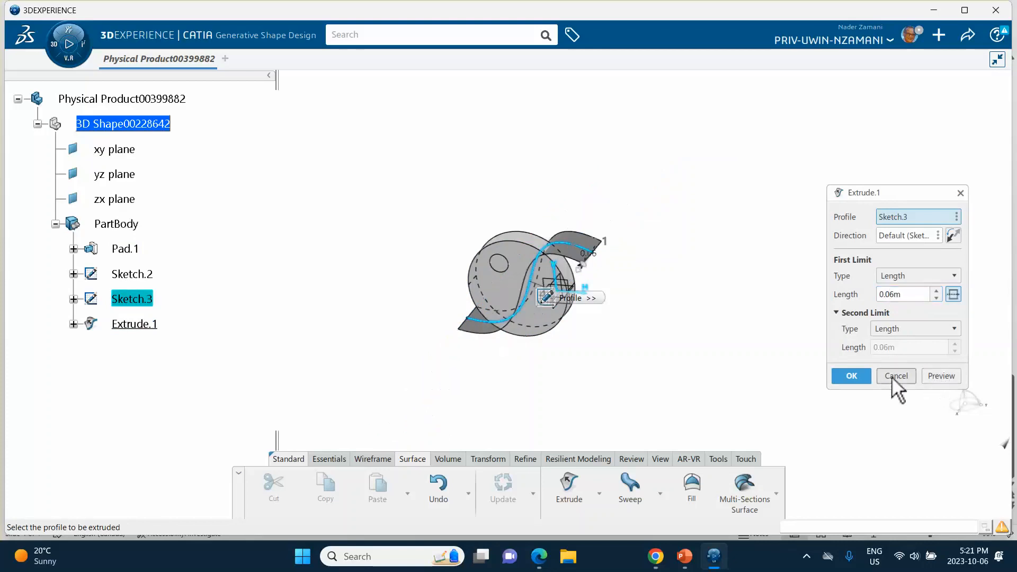
left_click(851, 376)
middle_click_drag(582, 211, 586, 281)
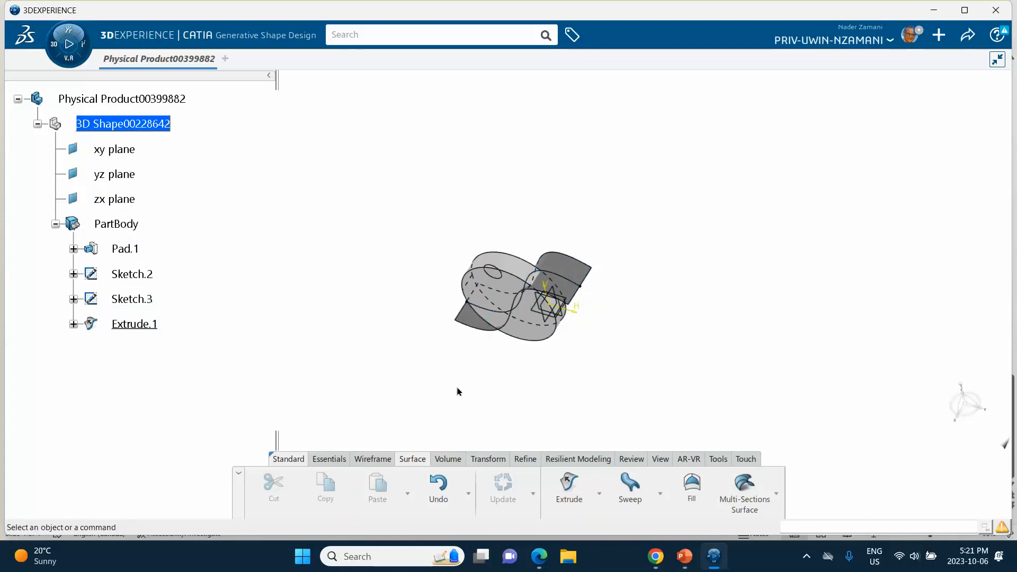
Extrude the small circle sketch into a cylindrical surface, 0.06 m in both directions
left_click(568, 484)
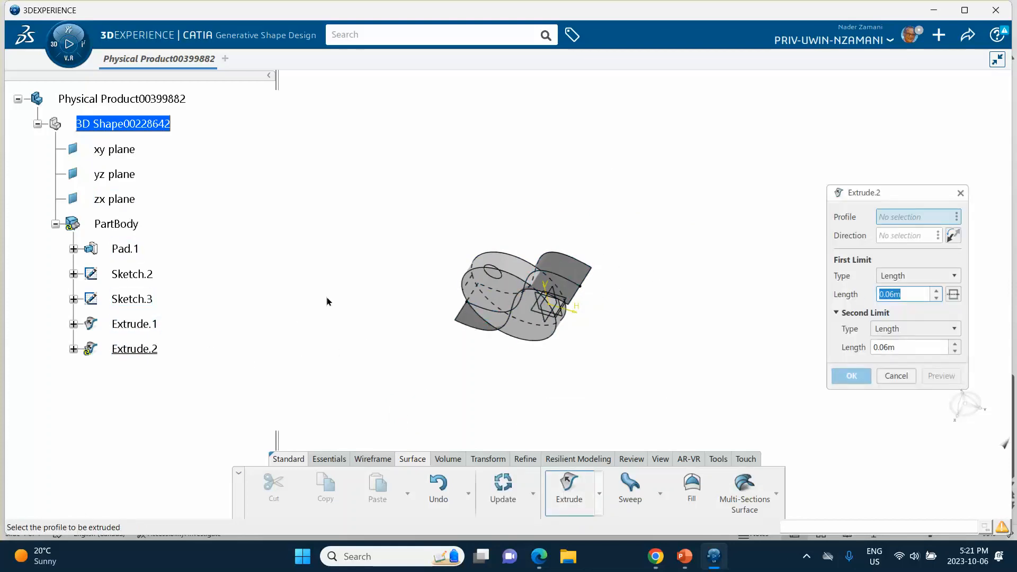
left_click(495, 286)
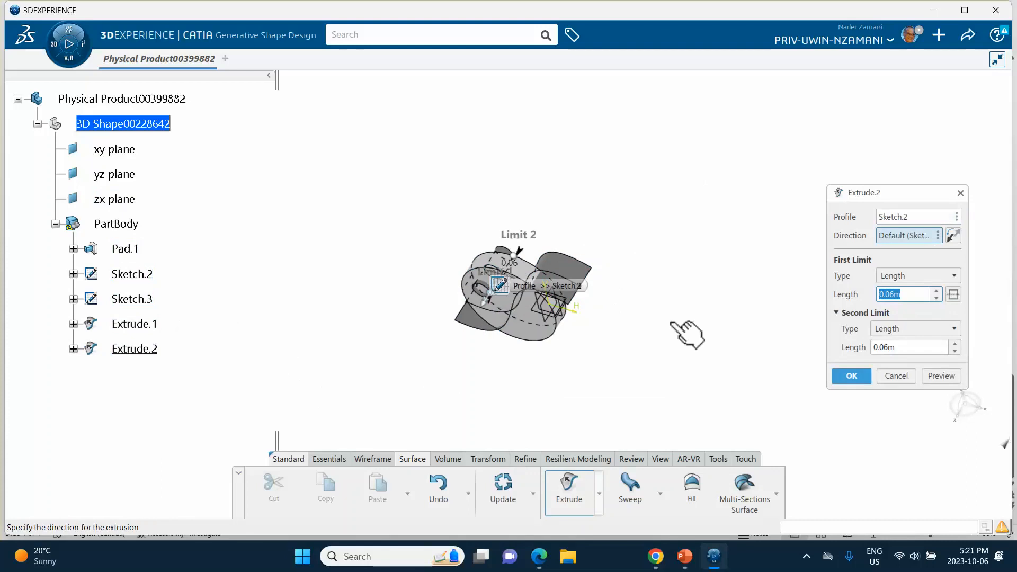
middle_click_drag(681, 336, 604, 245)
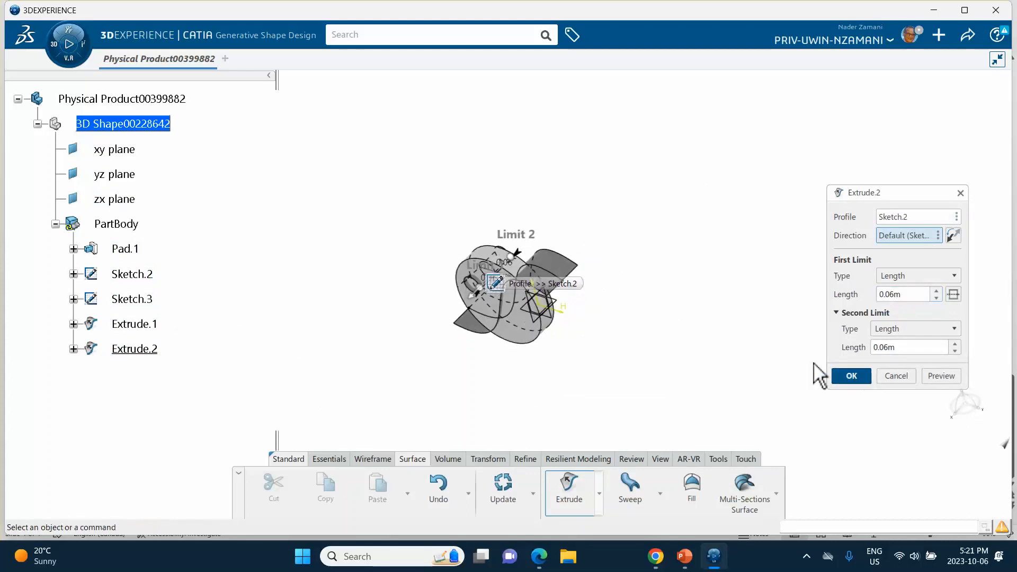
left_click(842, 375)
middle_click_drag(733, 345, 654, 300)
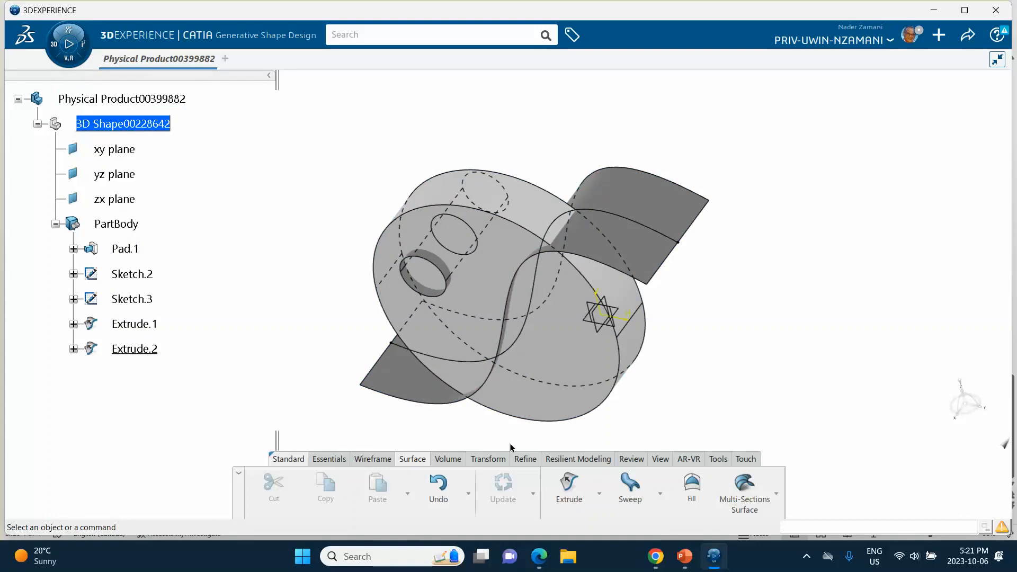
Apply the core material steel-Oct_4_2023 from the Material Browser to the whole physical product
left_click(715, 459)
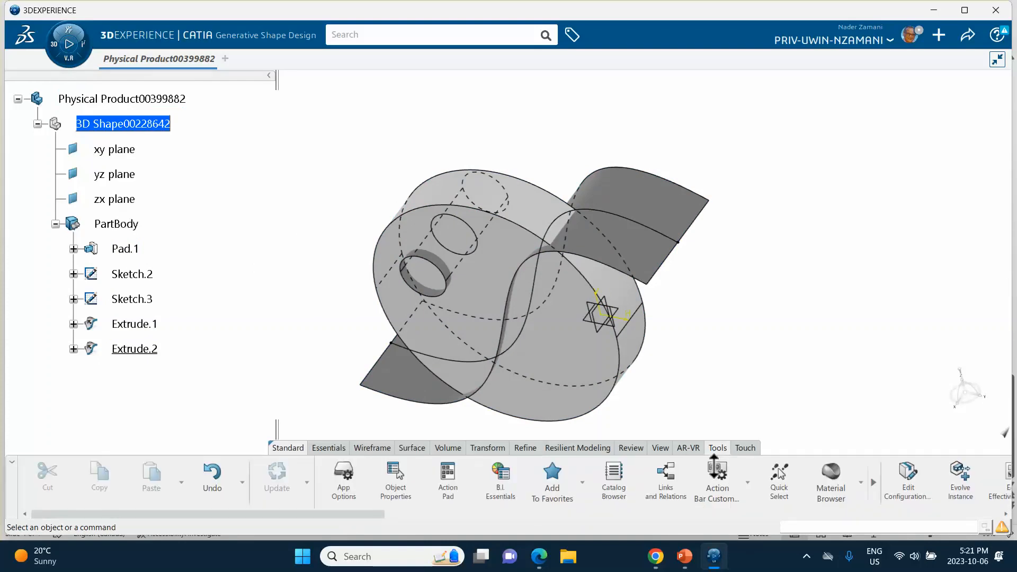
left_click(831, 480)
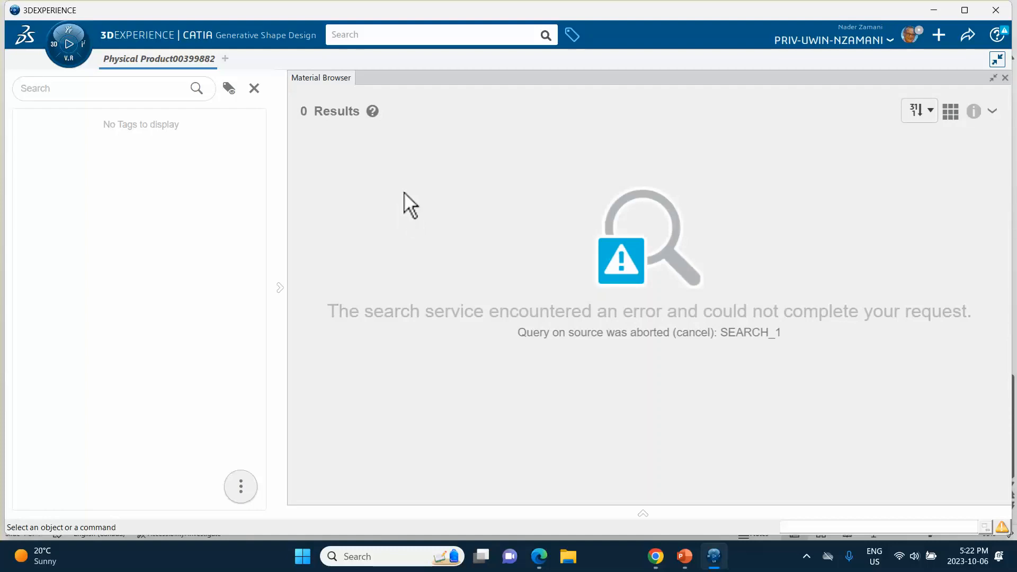
left_click(1005, 78)
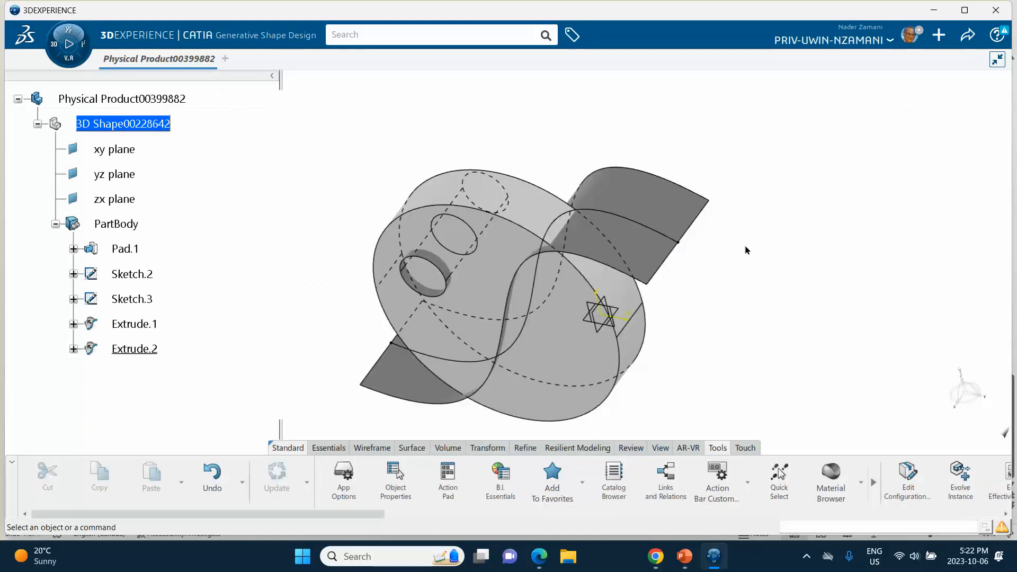
left_click(830, 480)
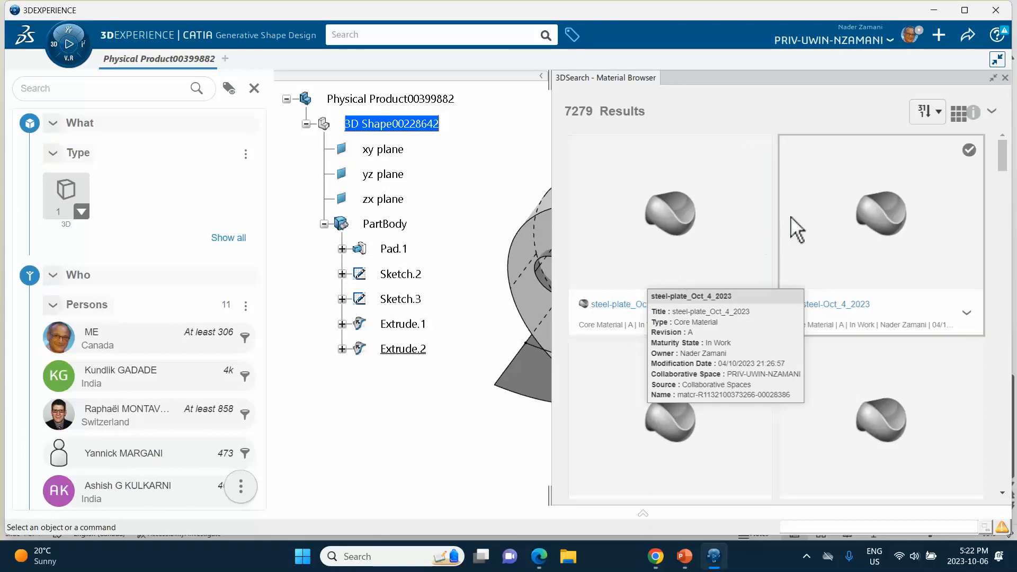
left_click(972, 314)
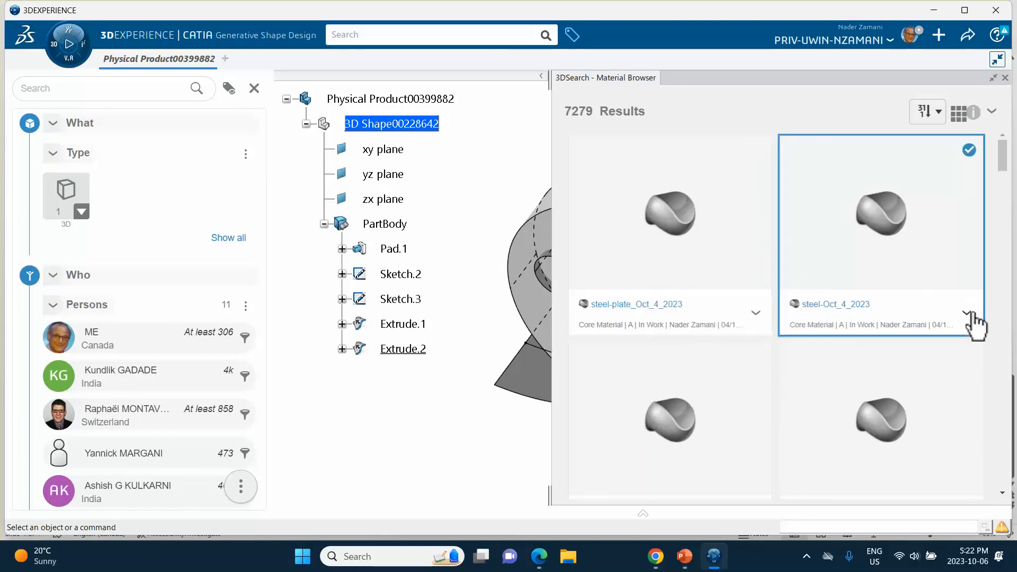
left_click(968, 315)
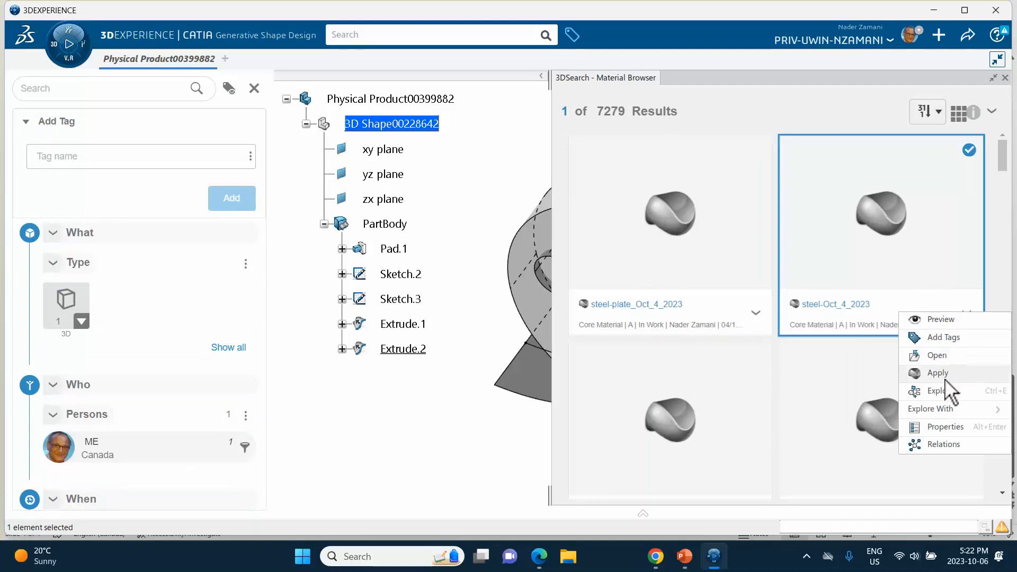
left_click(1005, 78)
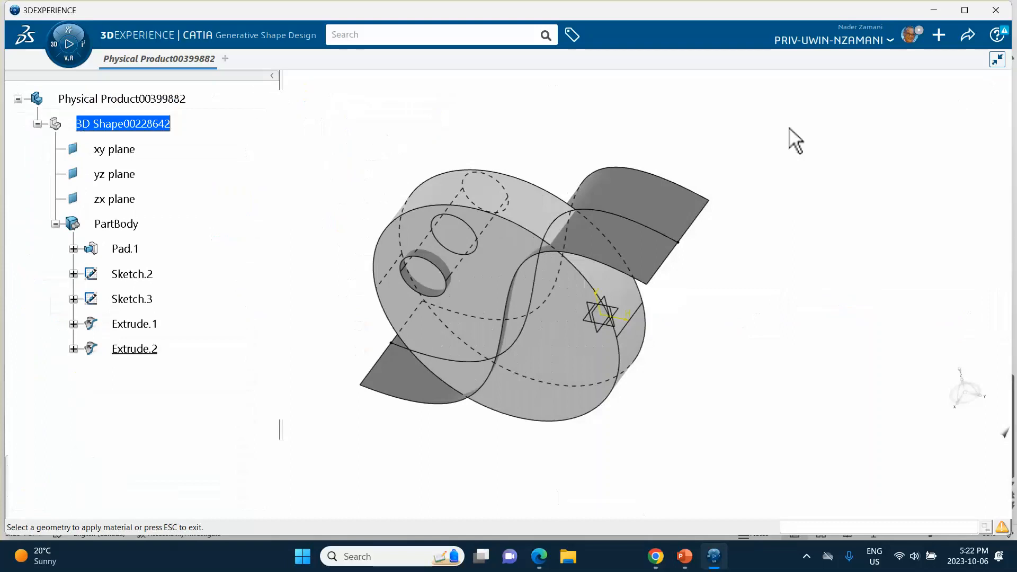
left_click(121, 99)
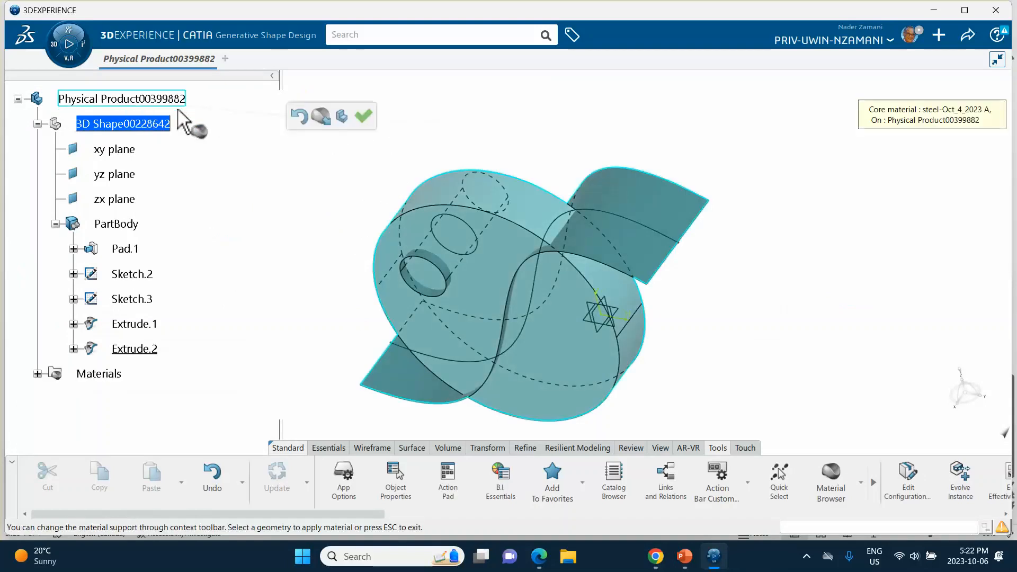
left_click(363, 116)
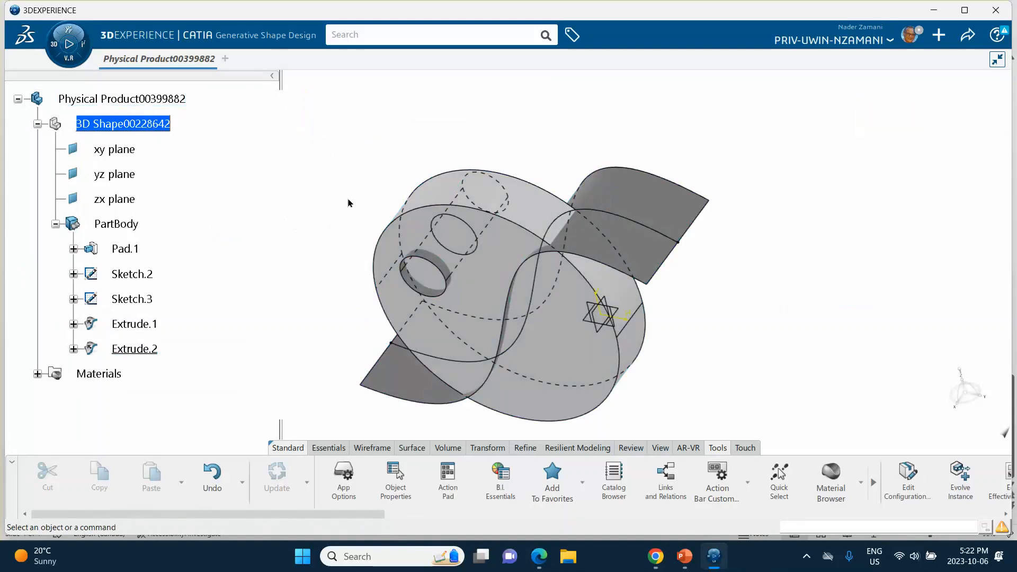
Expand the applied steel material and examine the elastic properties in its simulation domain, leaving the definition unmodified
middle_click_drag(461, 154, 477, 130)
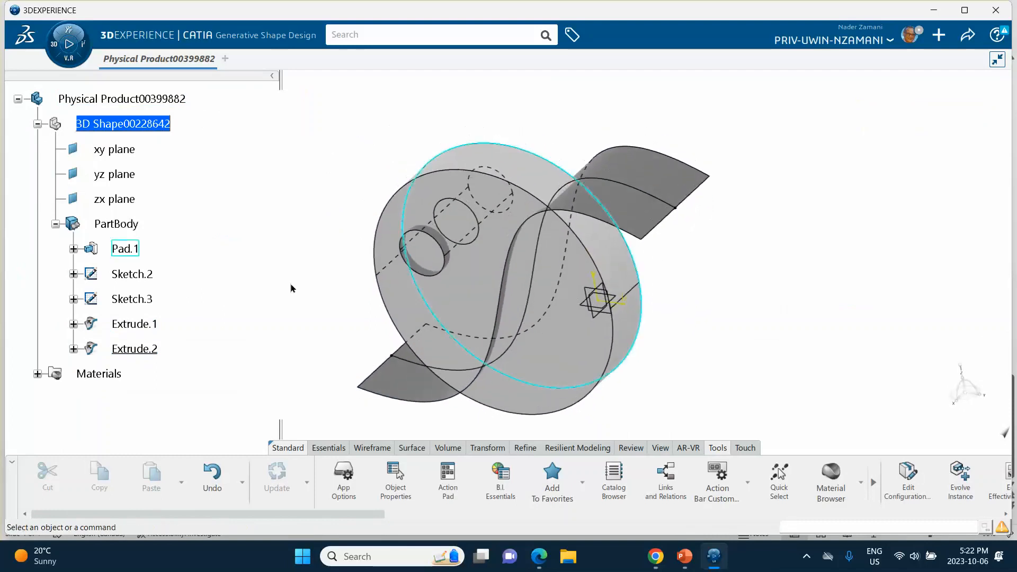
left_click(37, 374)
left_click(56, 399)
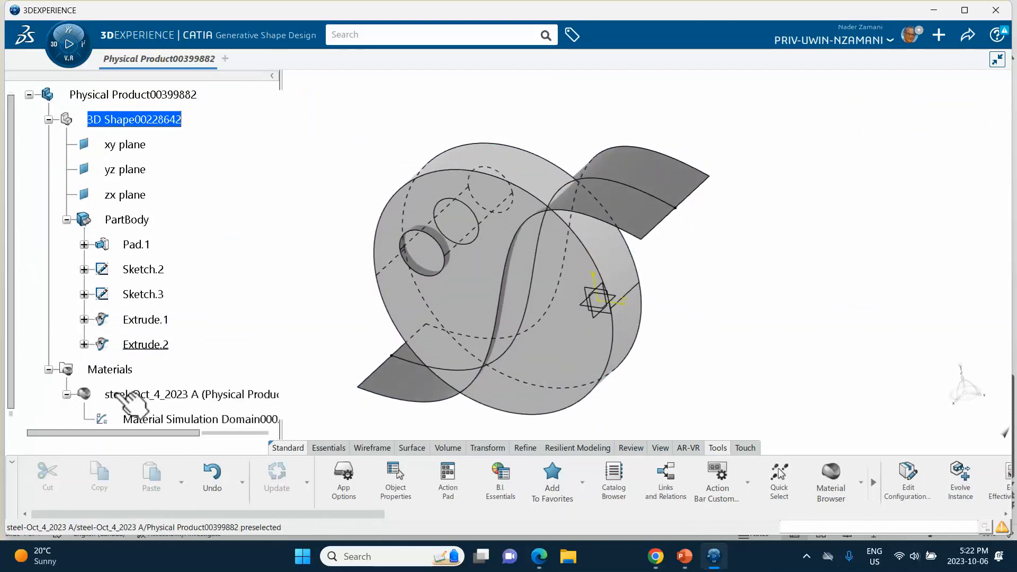
scroll(154, 376, "down", 2)
left_click(183, 329)
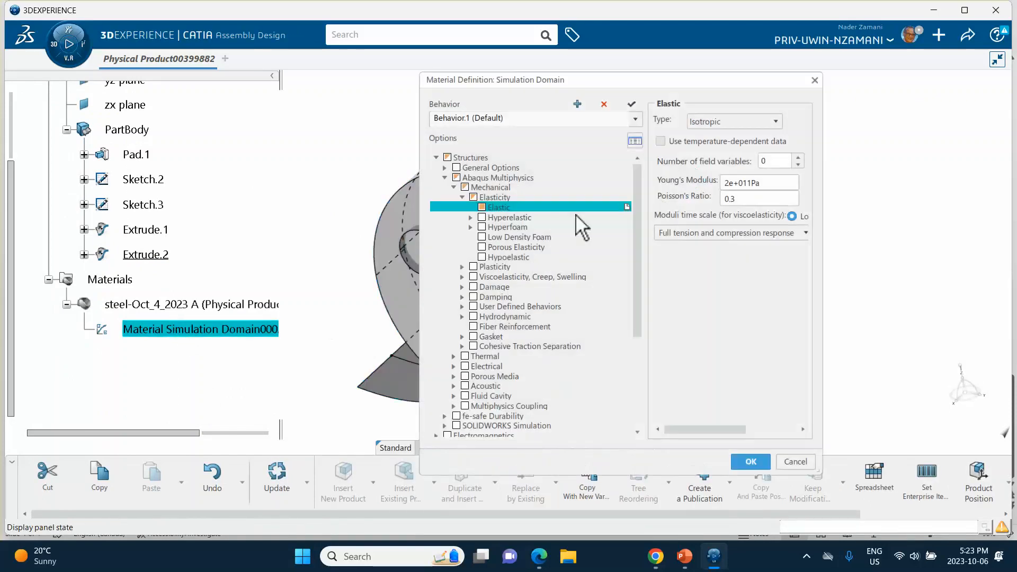
left_click(815, 80)
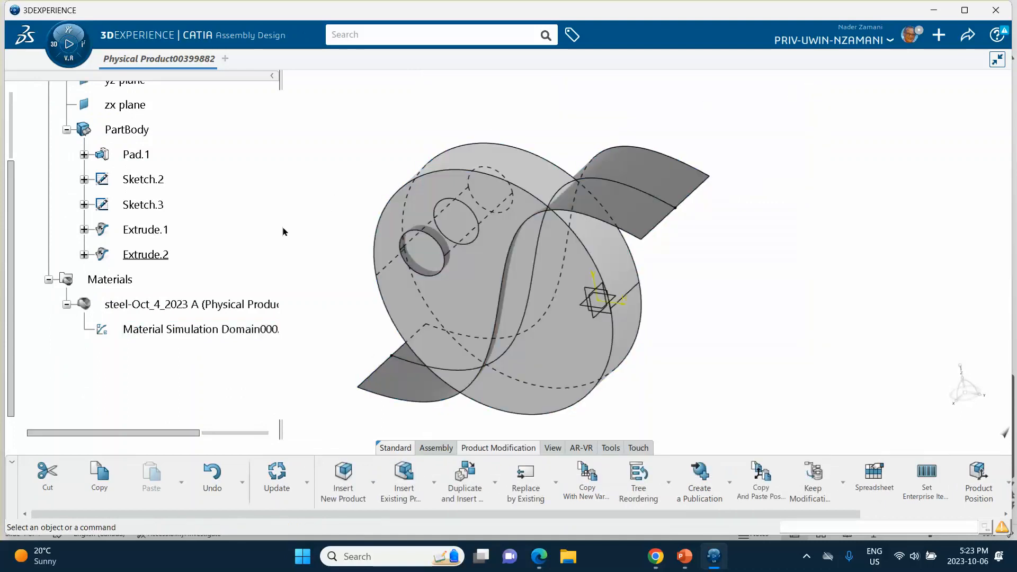
Switch to the Structural Model Creation app and create an empty finite element model for the product
left_click(64, 45)
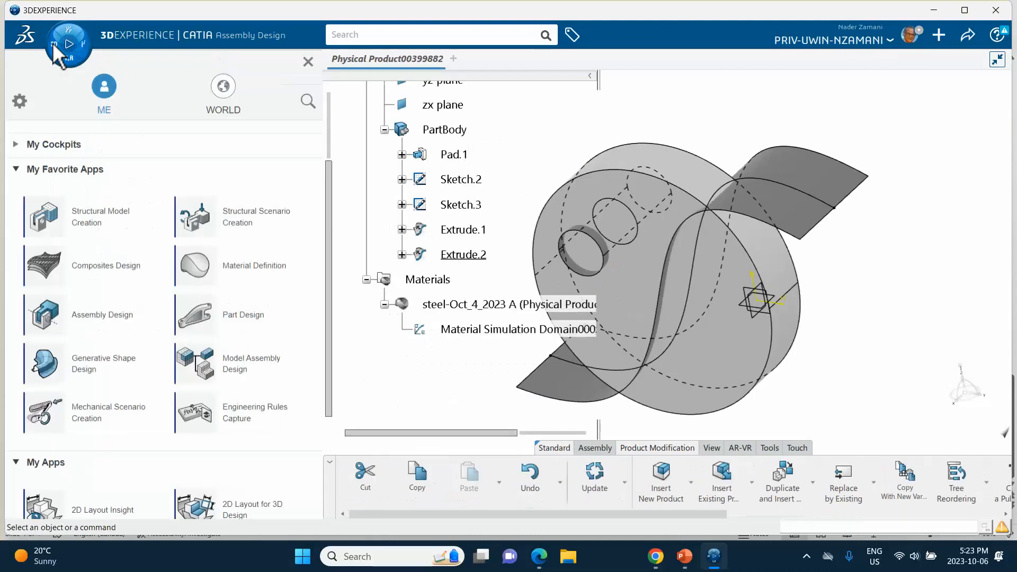
left_click(100, 232)
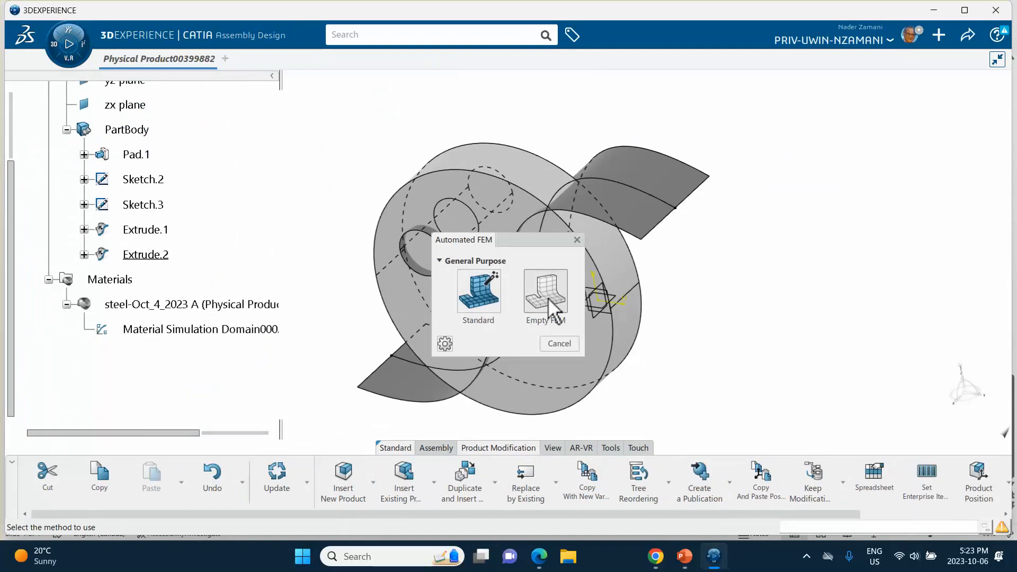
left_click(550, 298)
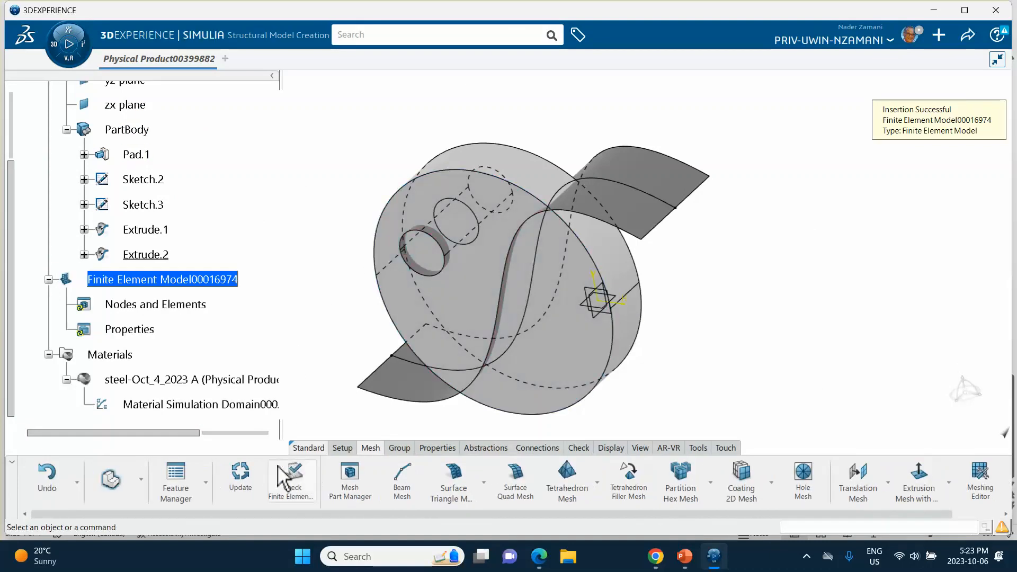
Open the model preparation environment for the finite element model with the product's existing 3D shape as the target shape
left_click(140, 481)
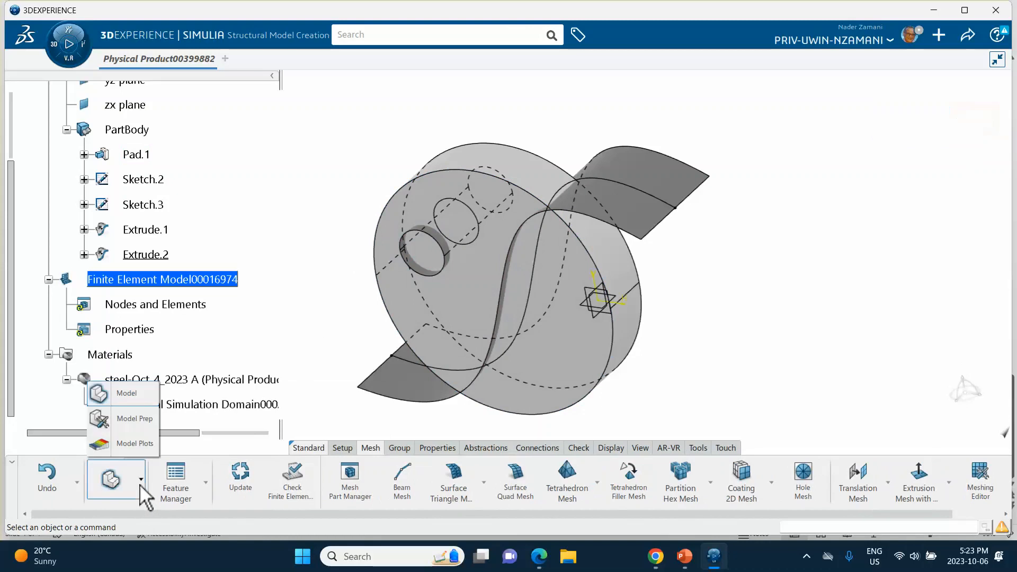
left_click(129, 424)
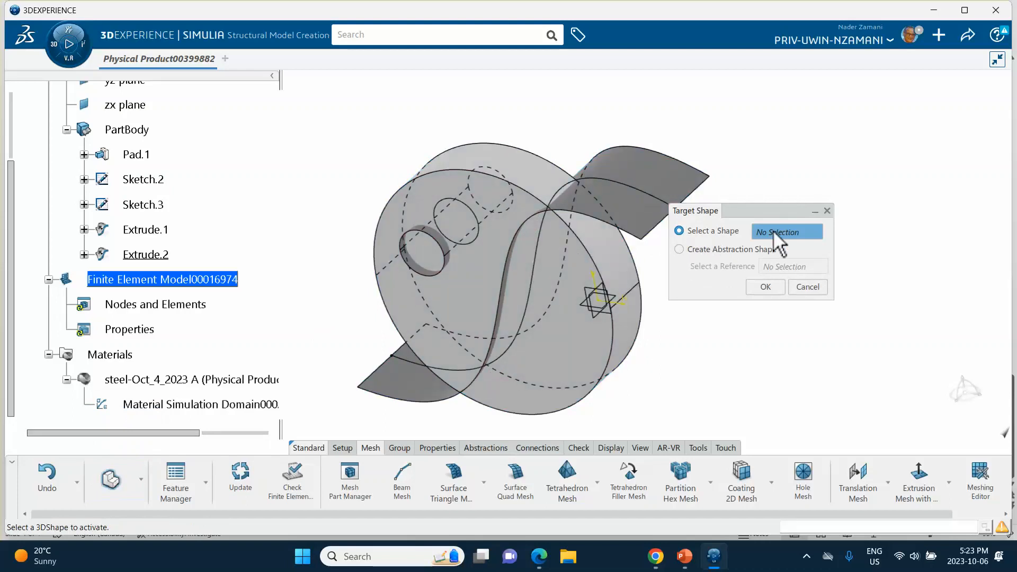
scroll(241, 242, "up", 4)
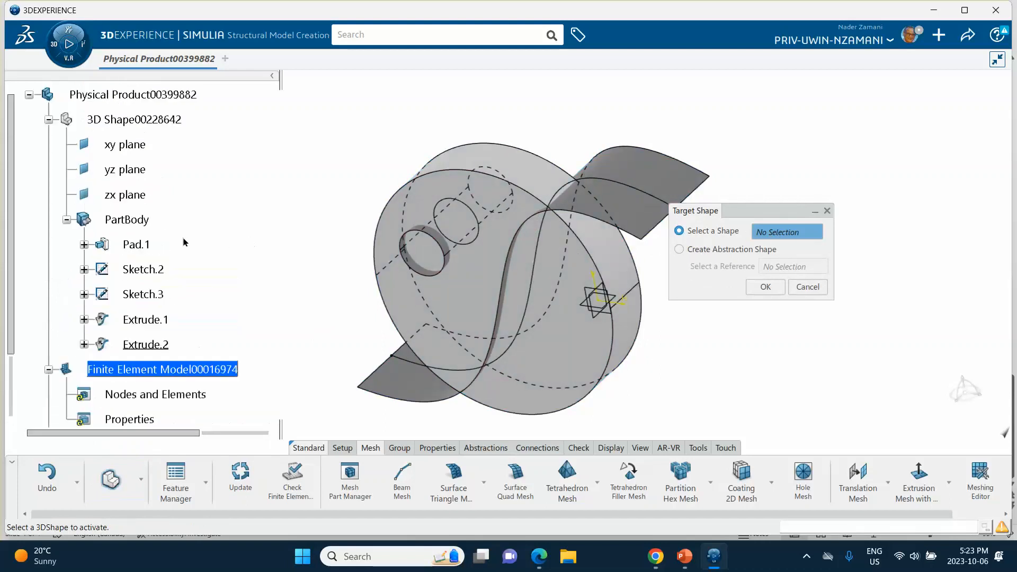
scroll(183, 242, "up", 2)
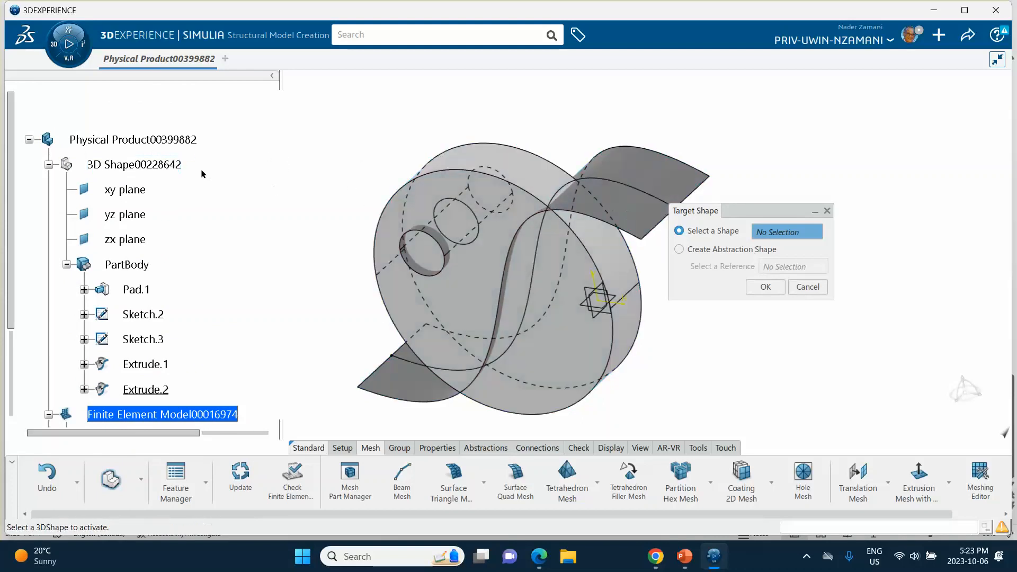
left_click(159, 165)
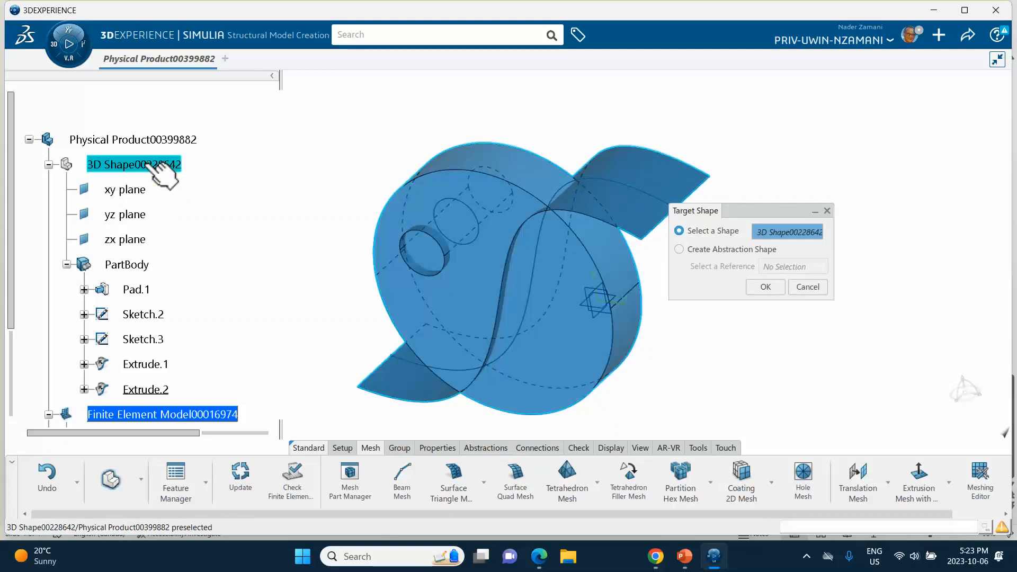
left_click(756, 287)
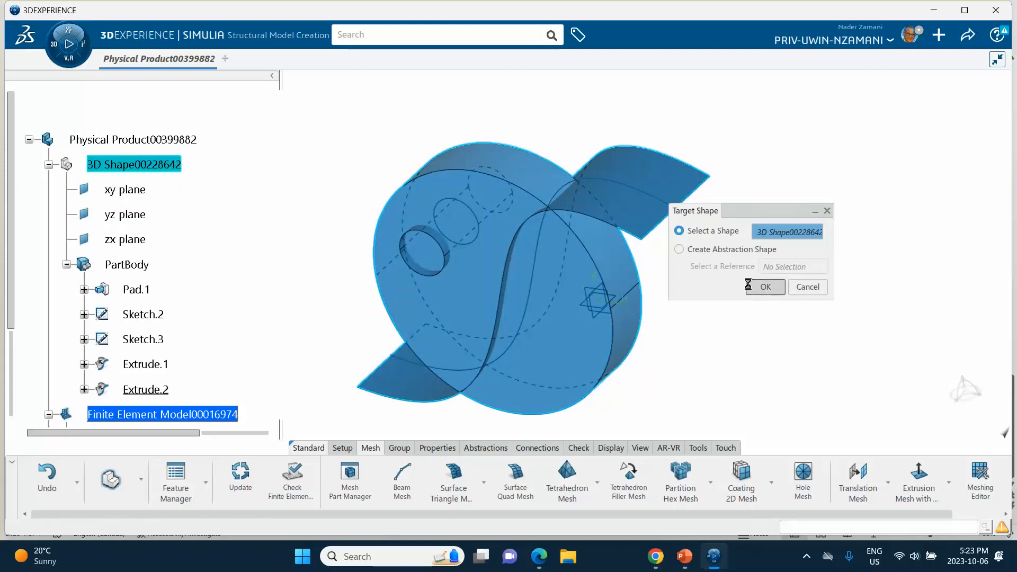
Partition the disc's pad volume with the extruded spline surface as cutting element, without cutting extrapolation
middle_click_drag(371, 222, 376, 209)
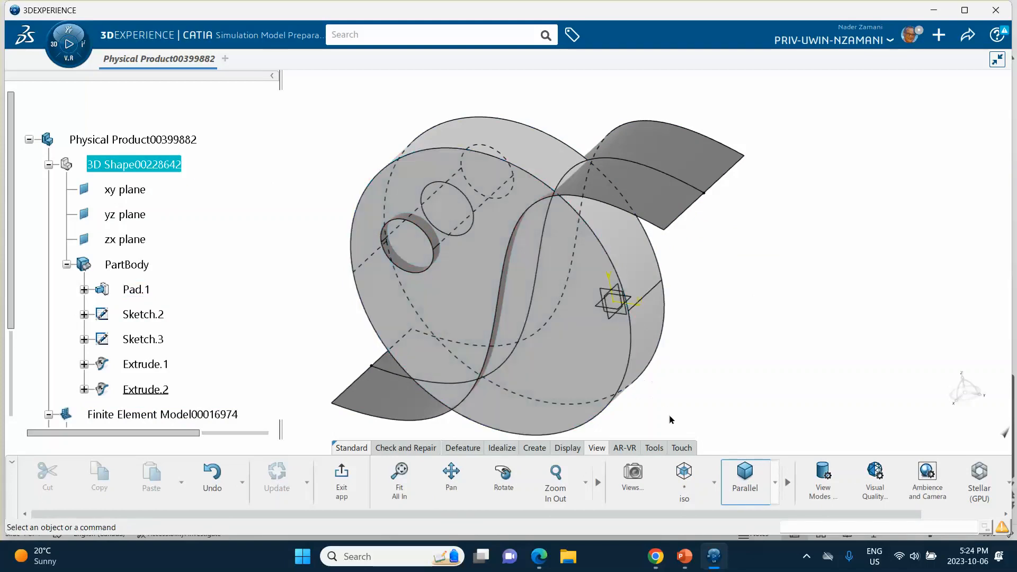
left_click(502, 448)
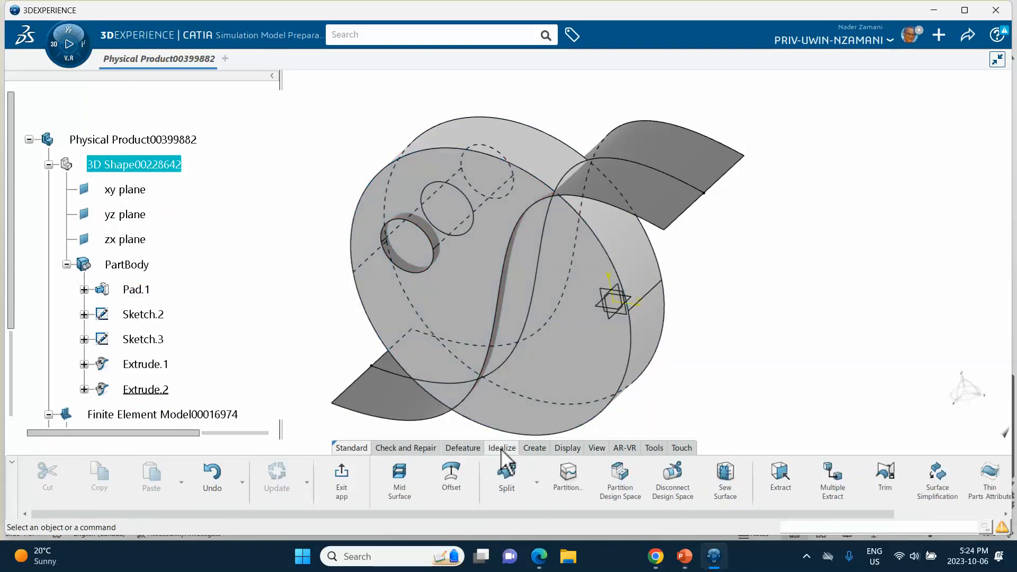
left_click(570, 484)
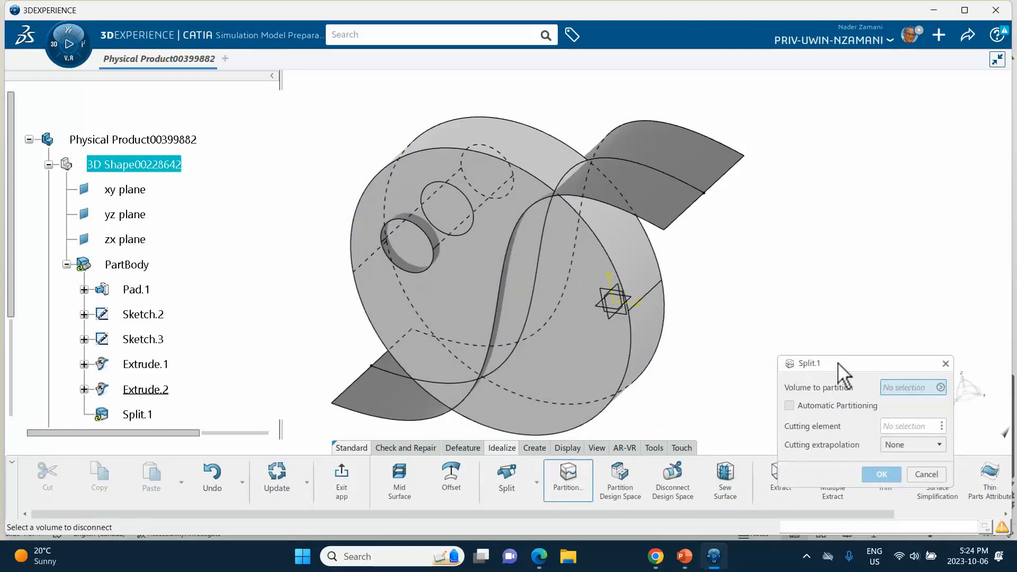
left_click_drag(840, 366, 836, 156)
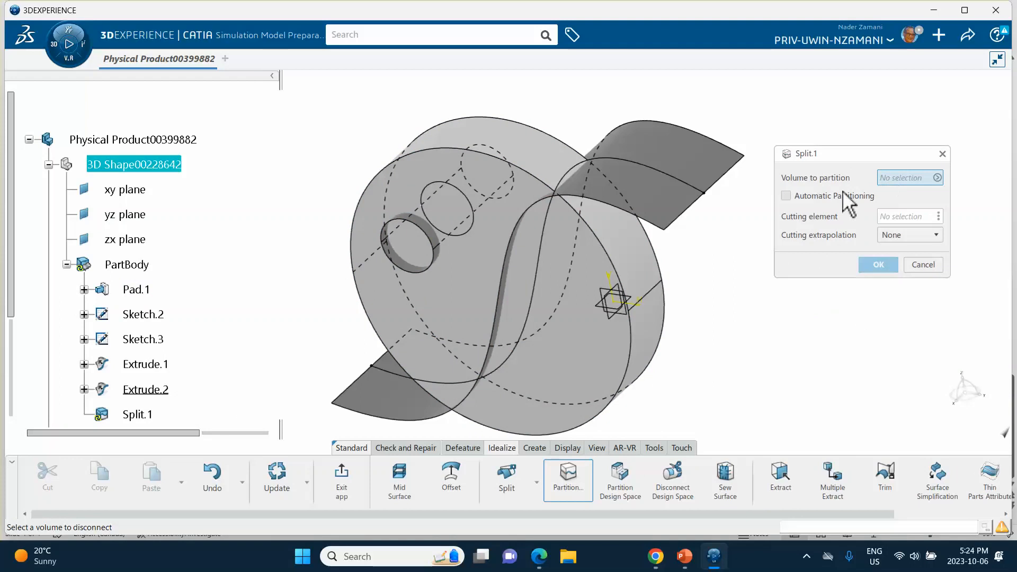
left_click(484, 292)
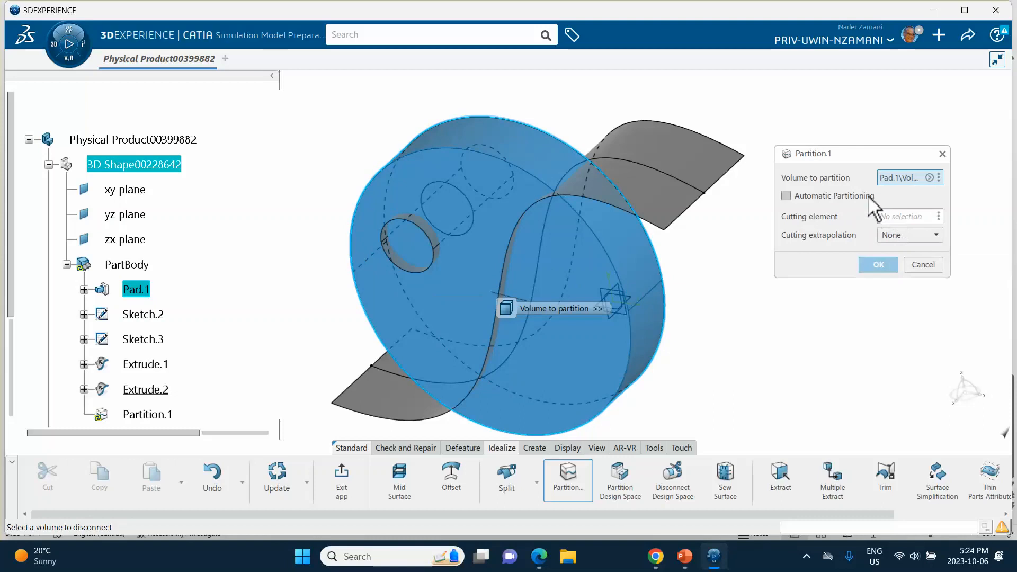
left_click(905, 218)
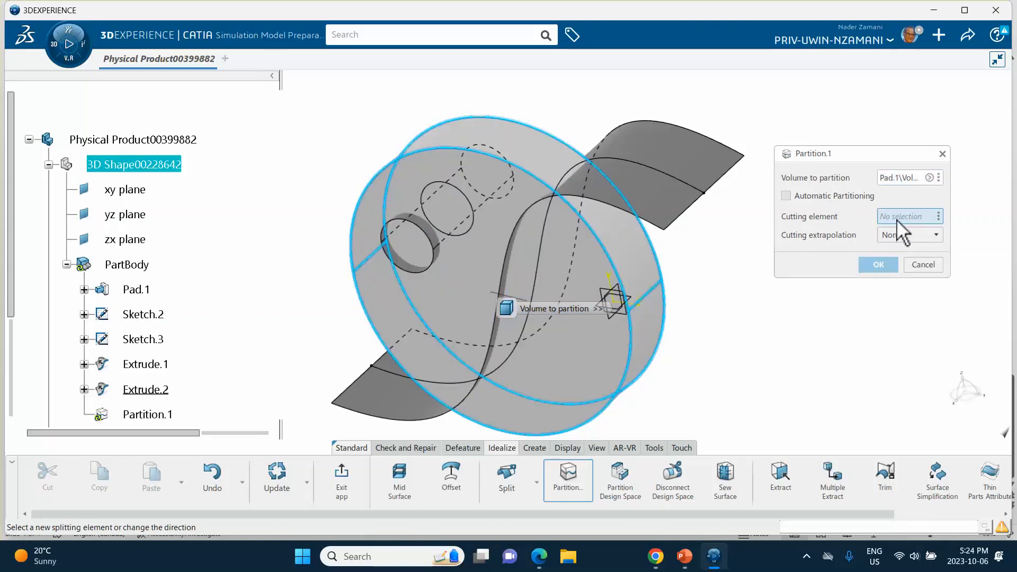
left_click(699, 156)
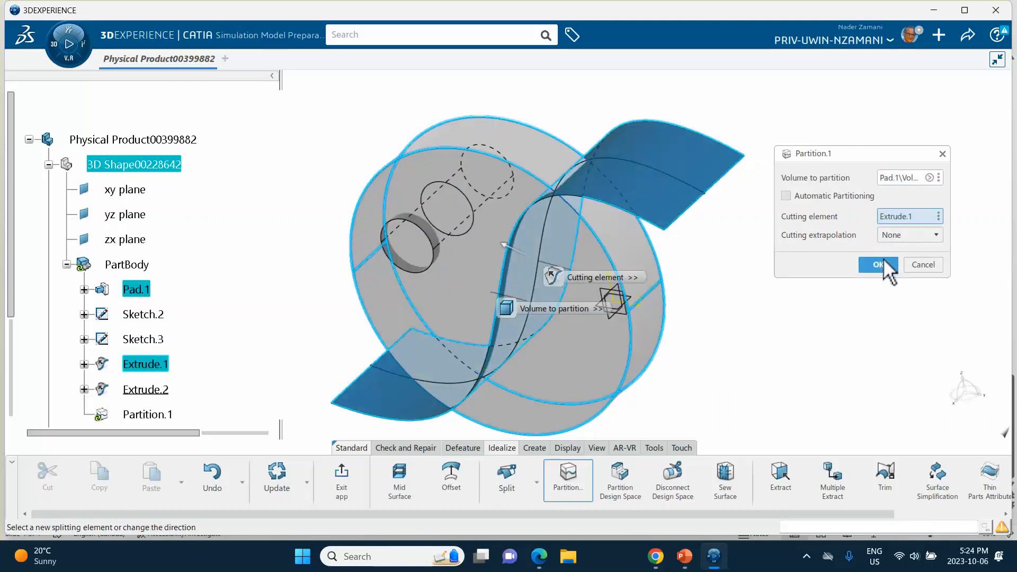
left_click(879, 265)
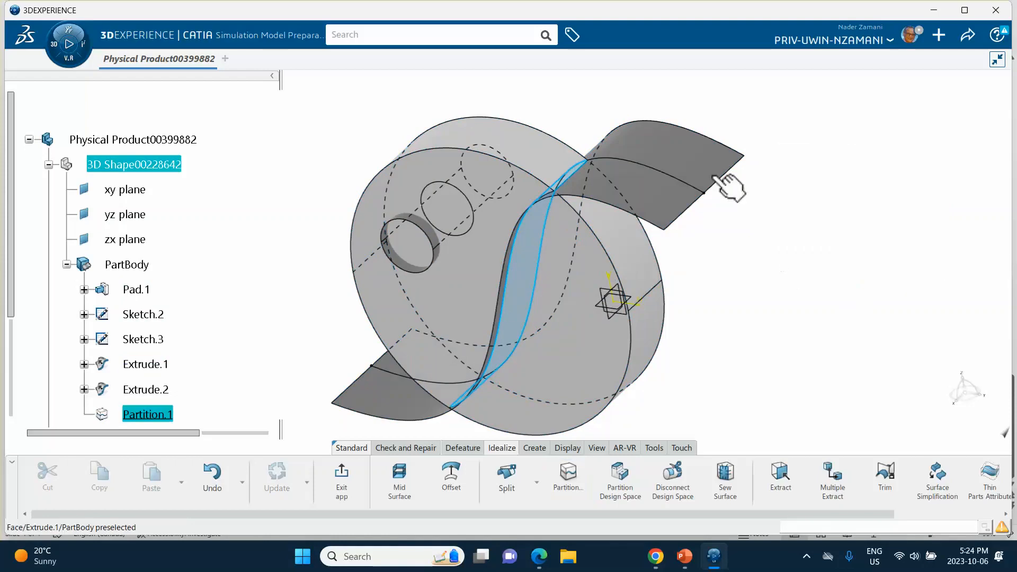
Hide the extruded spline surface and its spline sketch
right_click(696, 154)
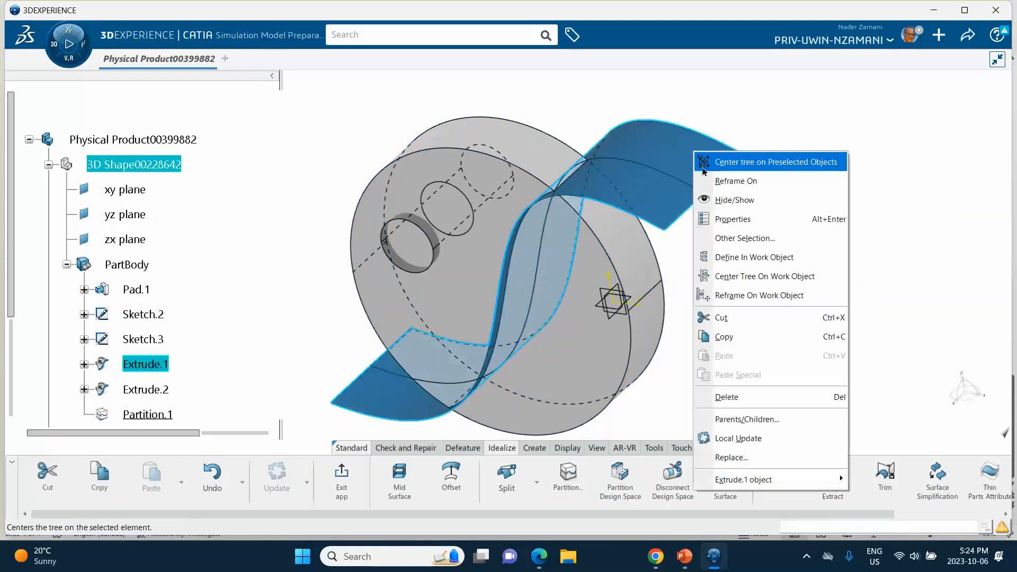
left_click(724, 200)
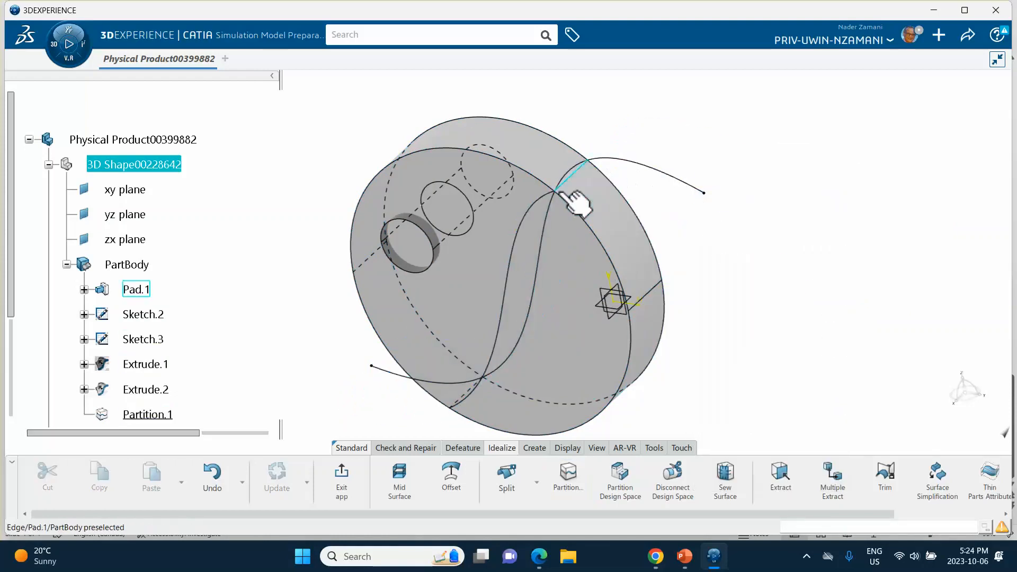
right_click(657, 172)
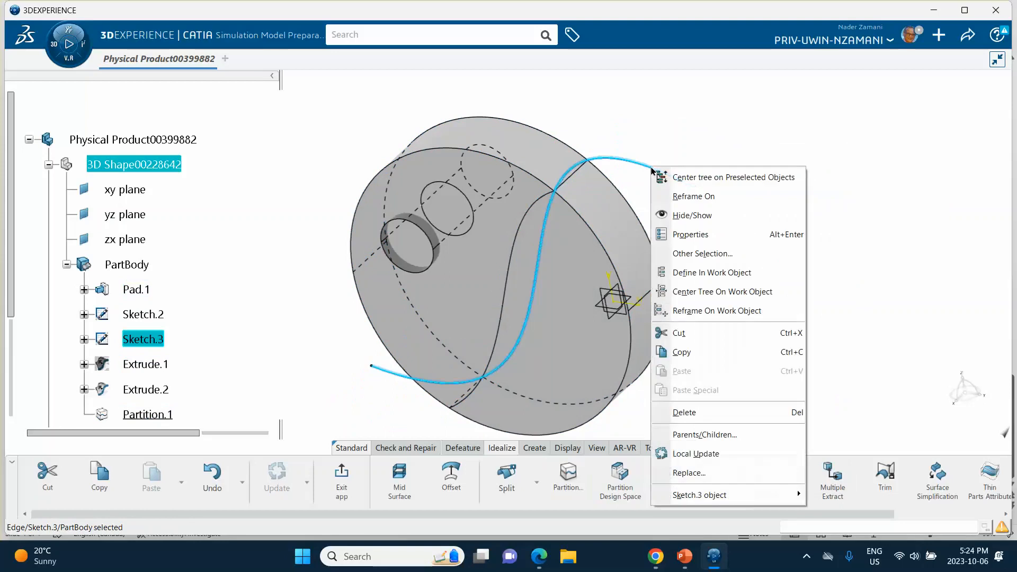
left_click(687, 216)
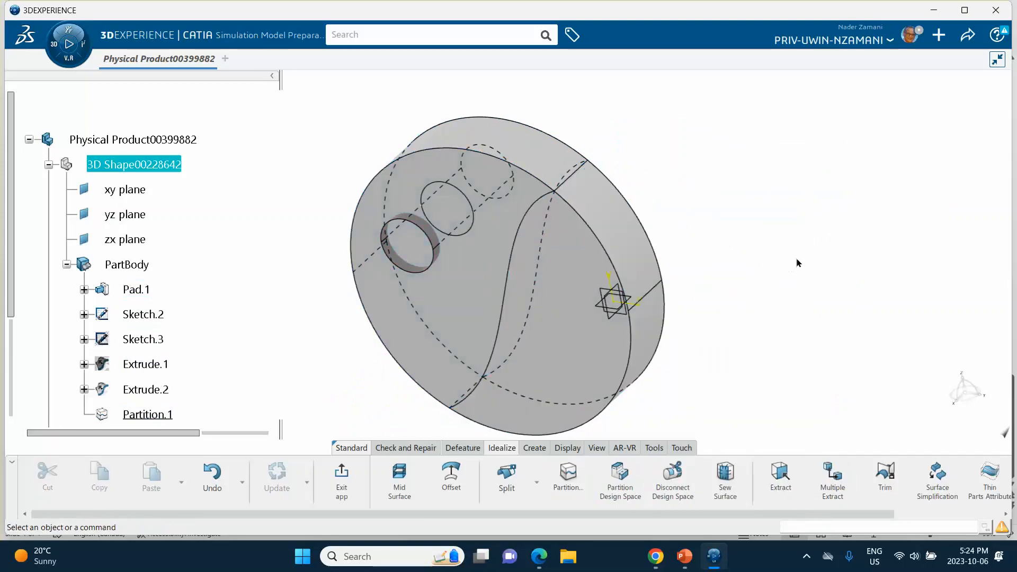
Partition the already split disc volume again with the extruded cylindrical surface as cutting element, without cutting extrapolation
left_click(568, 479)
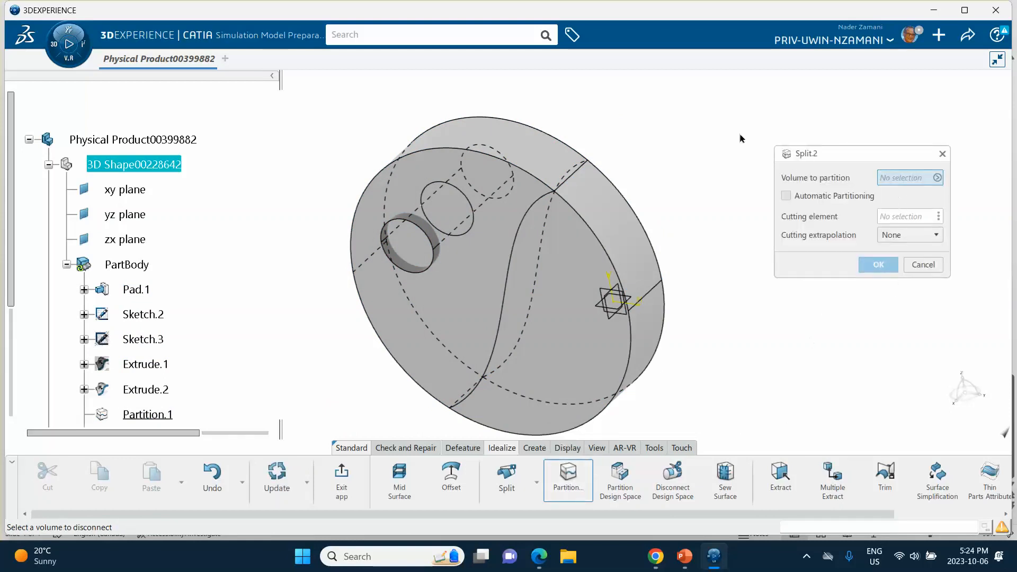
left_click(487, 293)
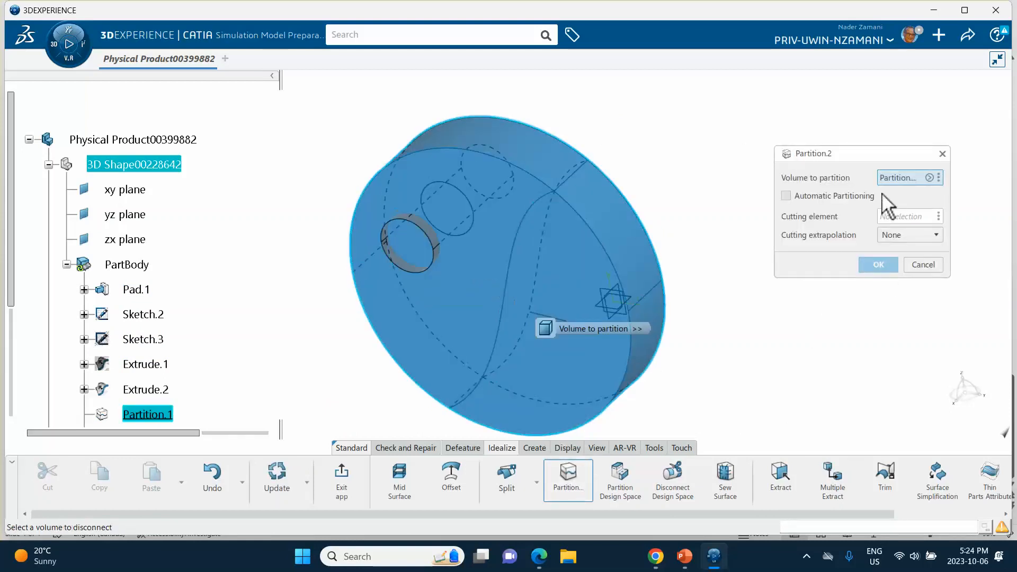
left_click(893, 216)
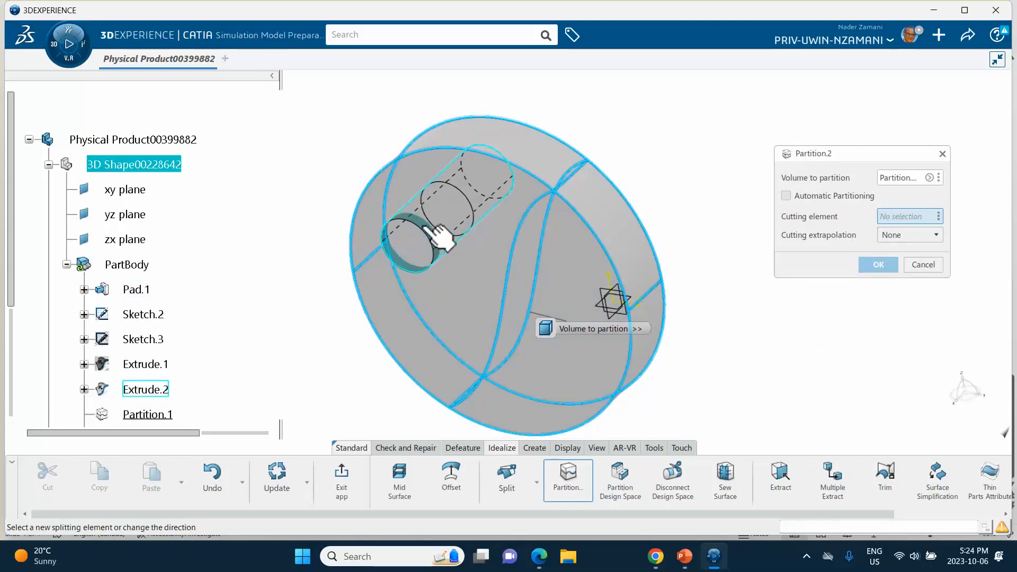
left_click(441, 233)
left_click(878, 265)
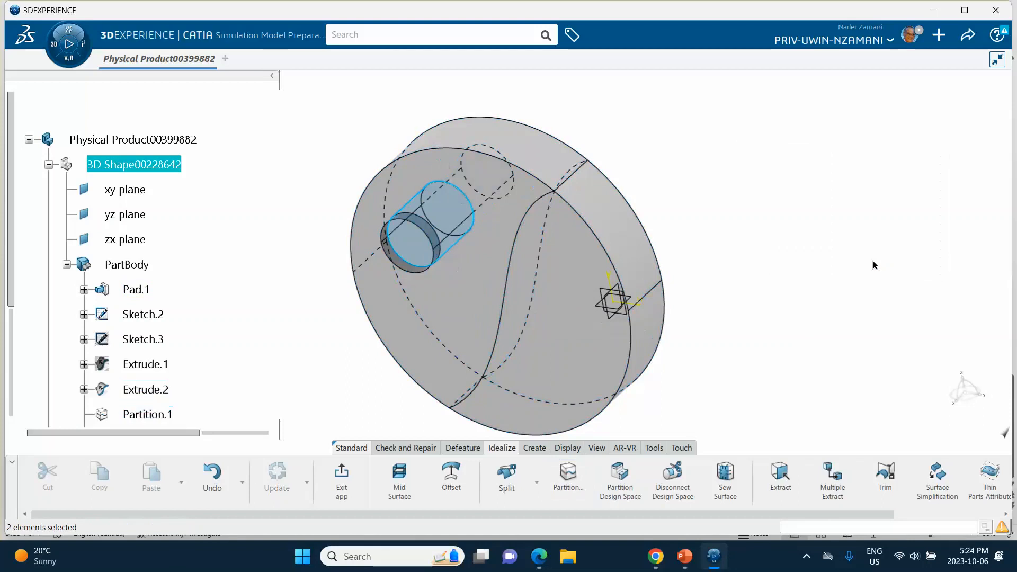
Hide the extruded cylindrical surface that passes through the disc
scroll(806, 246, "up", 3)
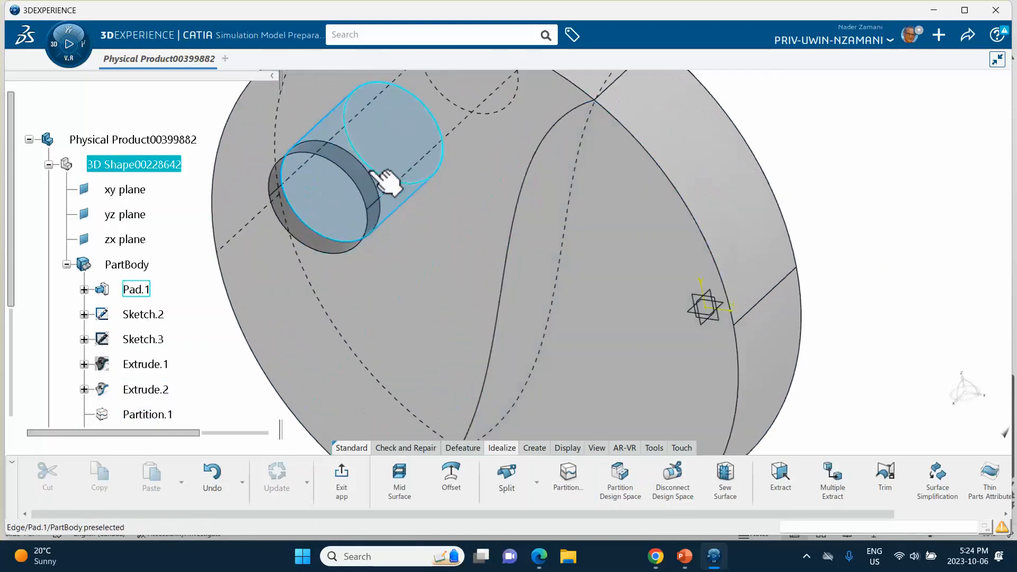
right_click(371, 183)
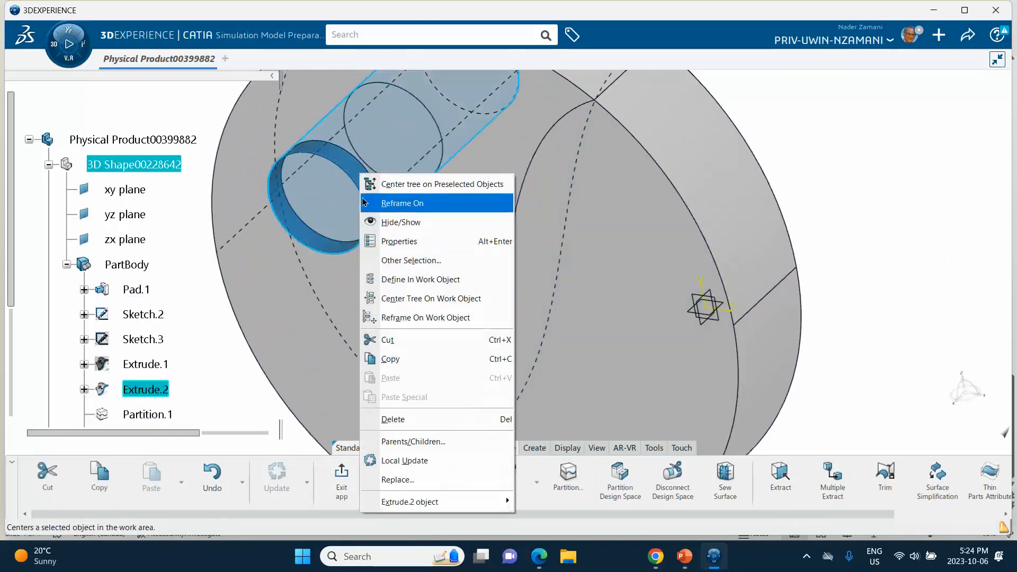
left_click(379, 223)
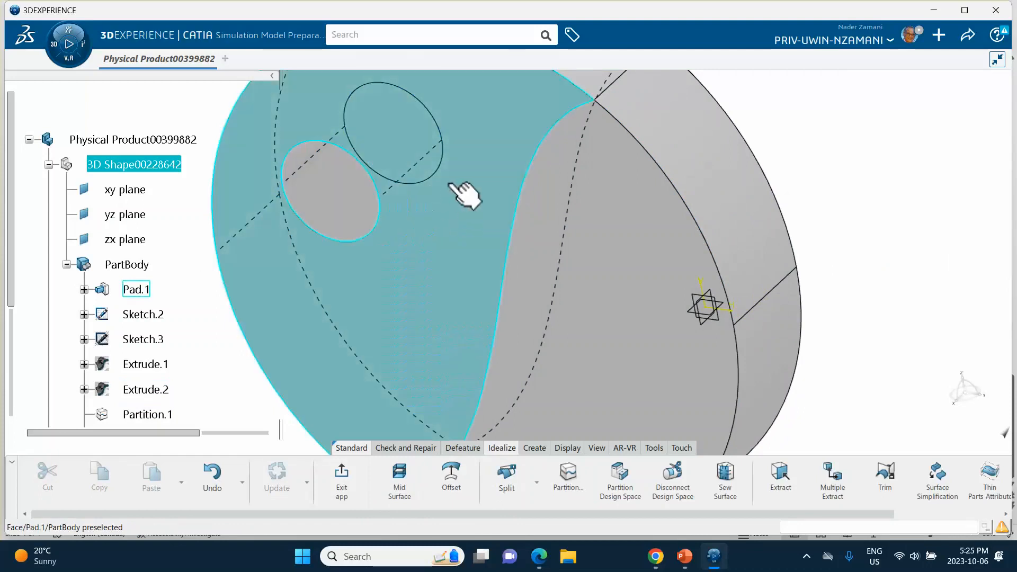
Try to hide the remaining small circle near the cylindrical partition and undo that hide operation
right_click(443, 168)
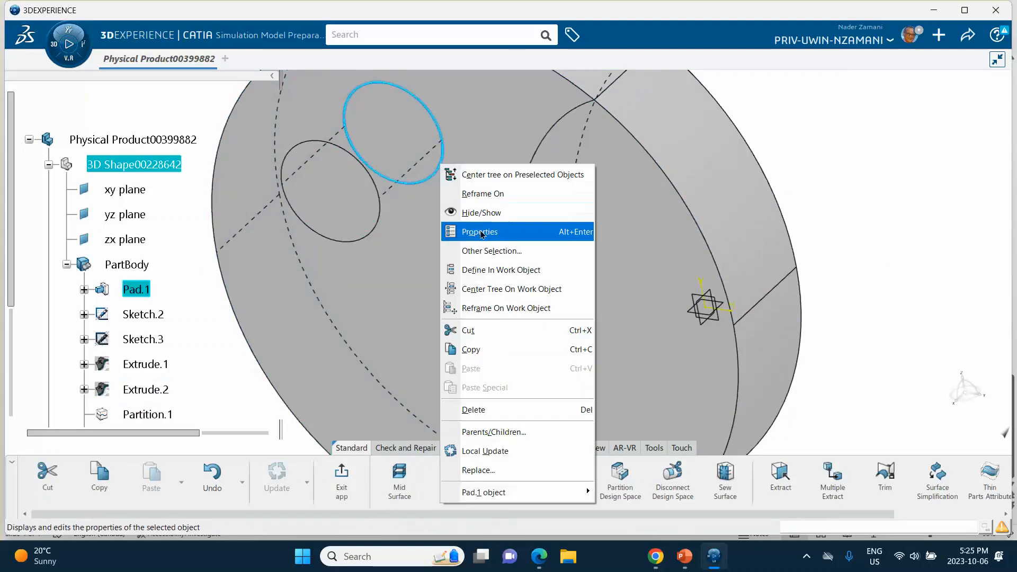
left_click(524, 211)
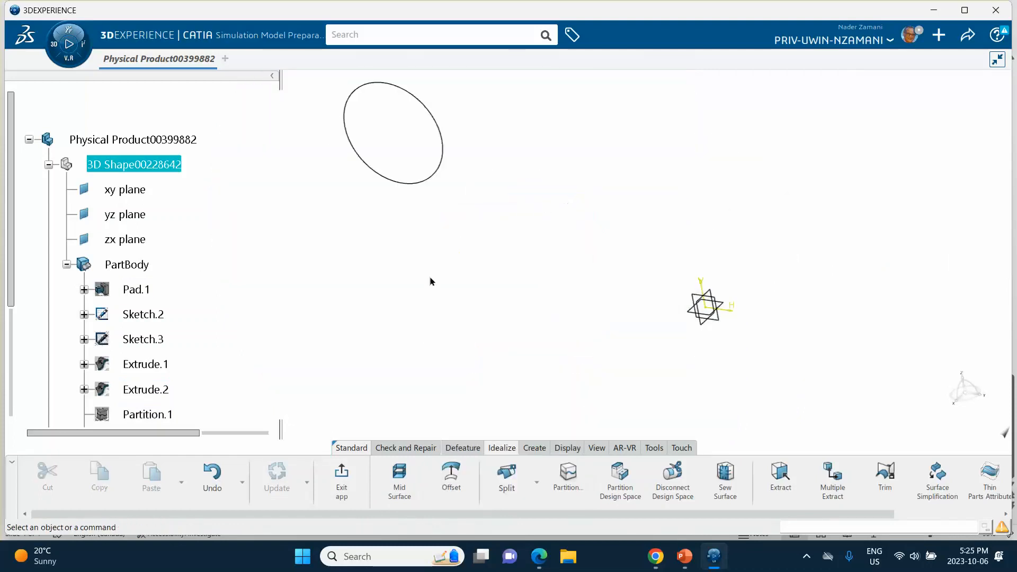
left_click(214, 474)
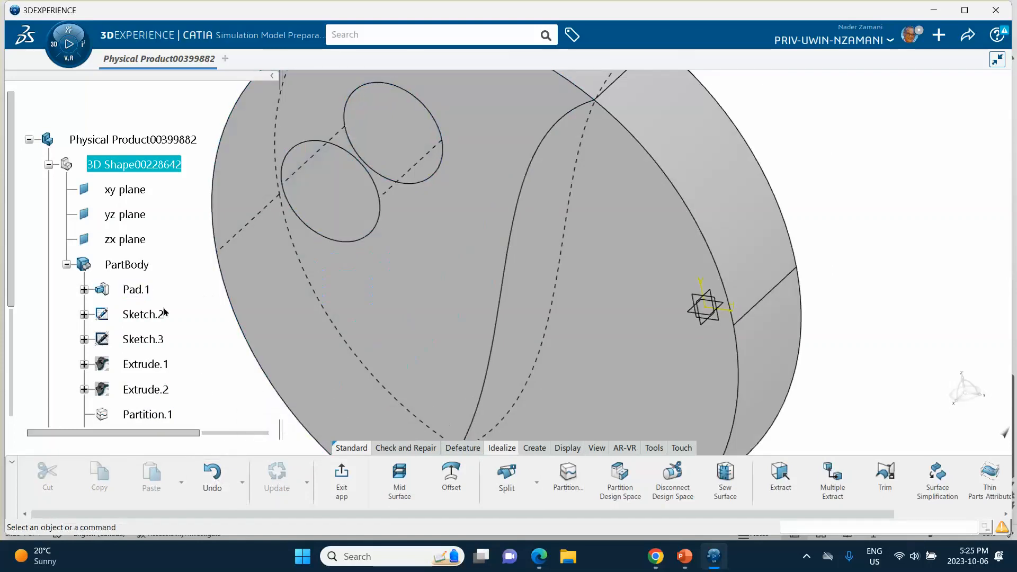
Check the two partitions of the disc and exit model preparation to return to Structural Model Creation
scroll(159, 314, "down", 3)
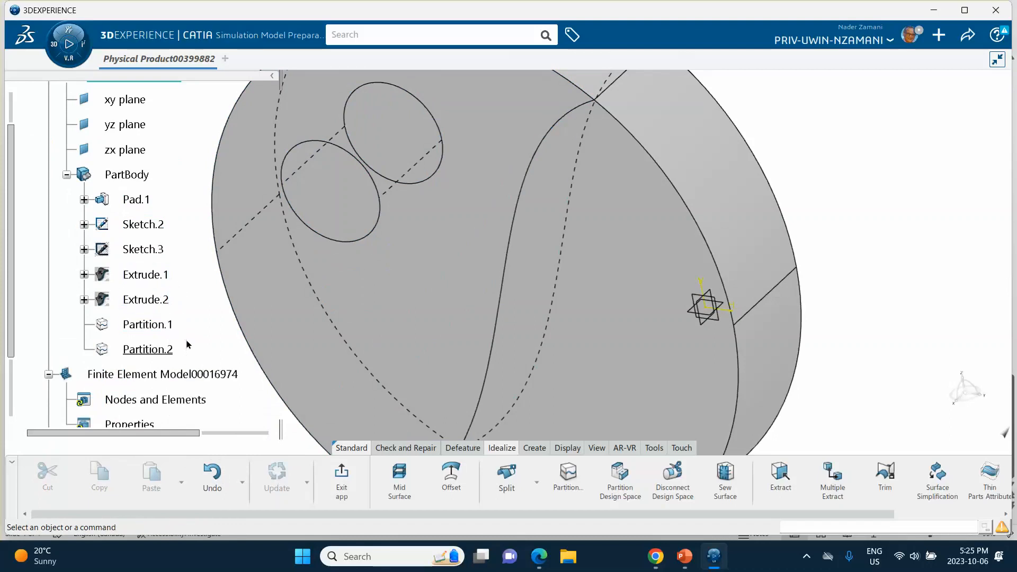
middle_click_drag(405, 336, 429, 293)
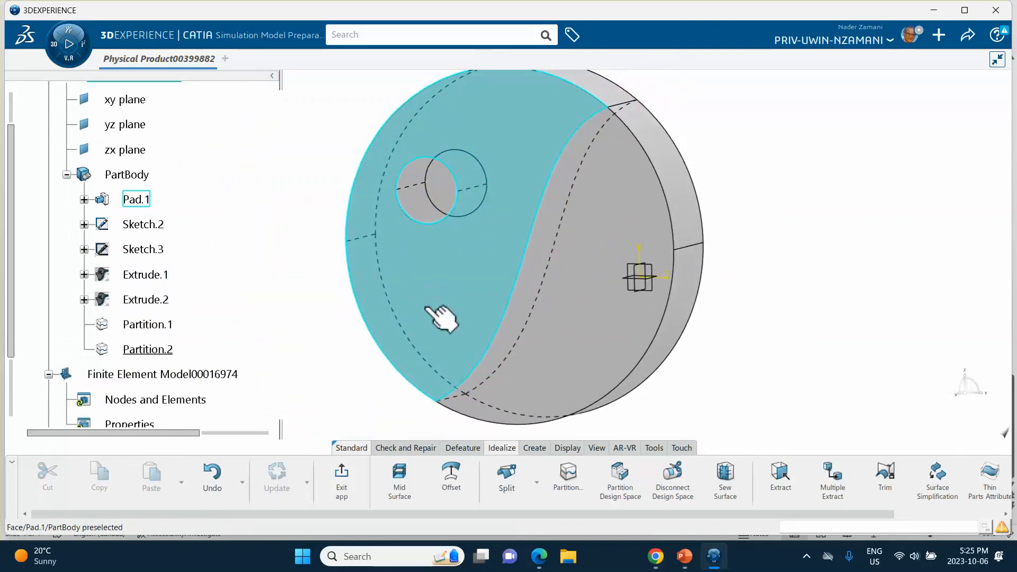
middle_click_drag(790, 306, 558, 284)
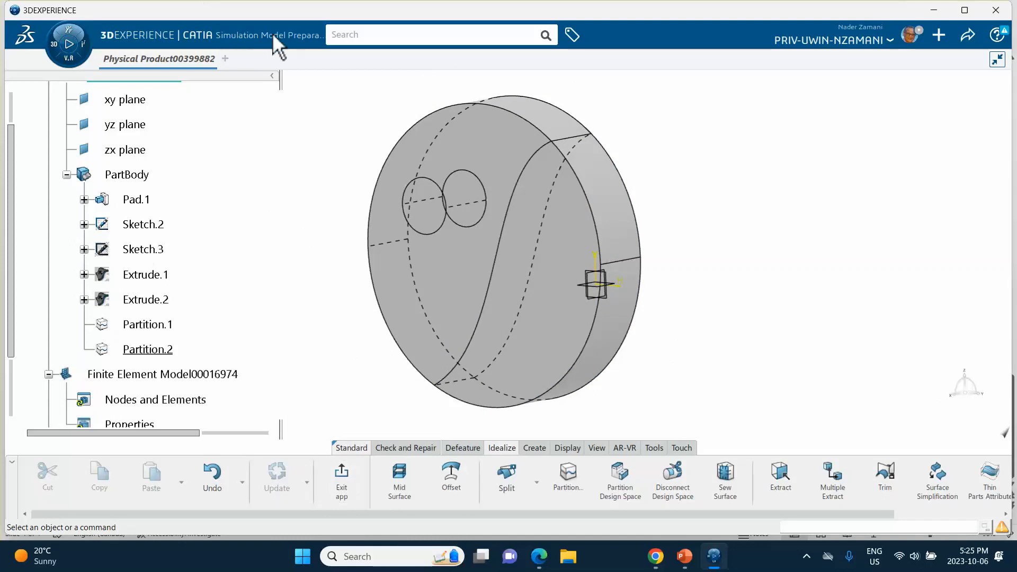
left_click(340, 468)
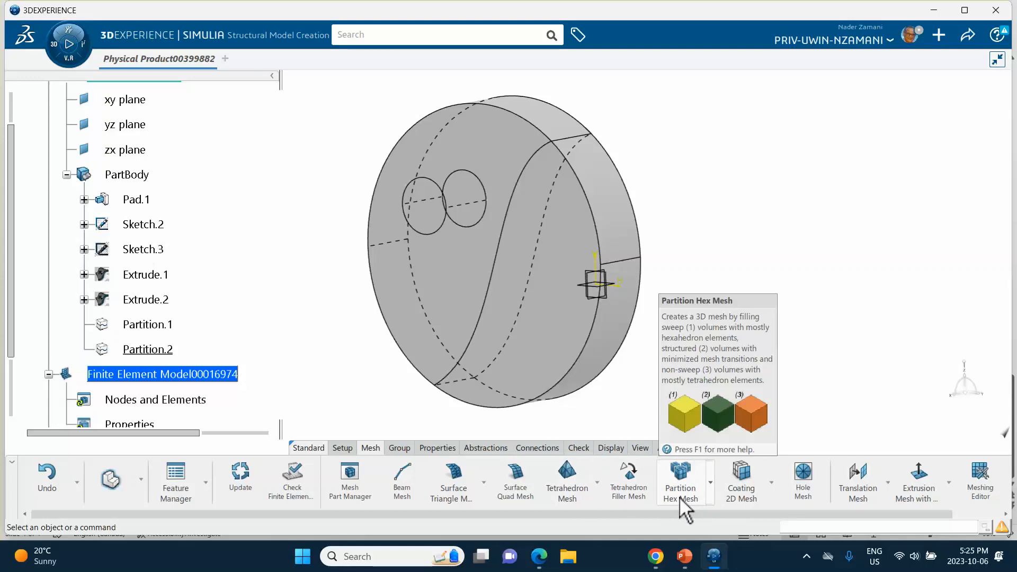
Create a partition hex mesh on the disc's PartBody with a mesh size of 0.0015 m and generate it
left_click(711, 482)
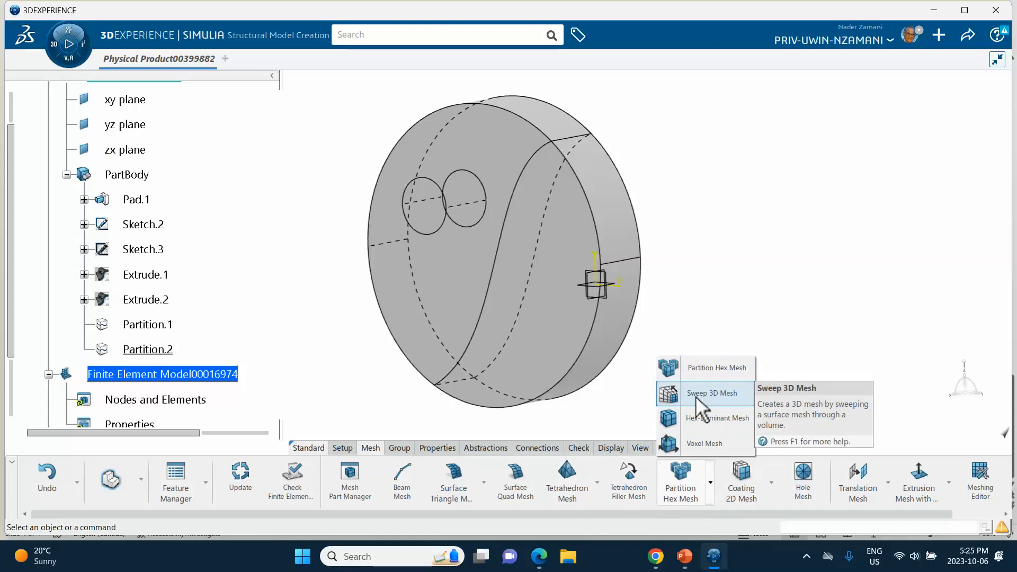
left_click(689, 484)
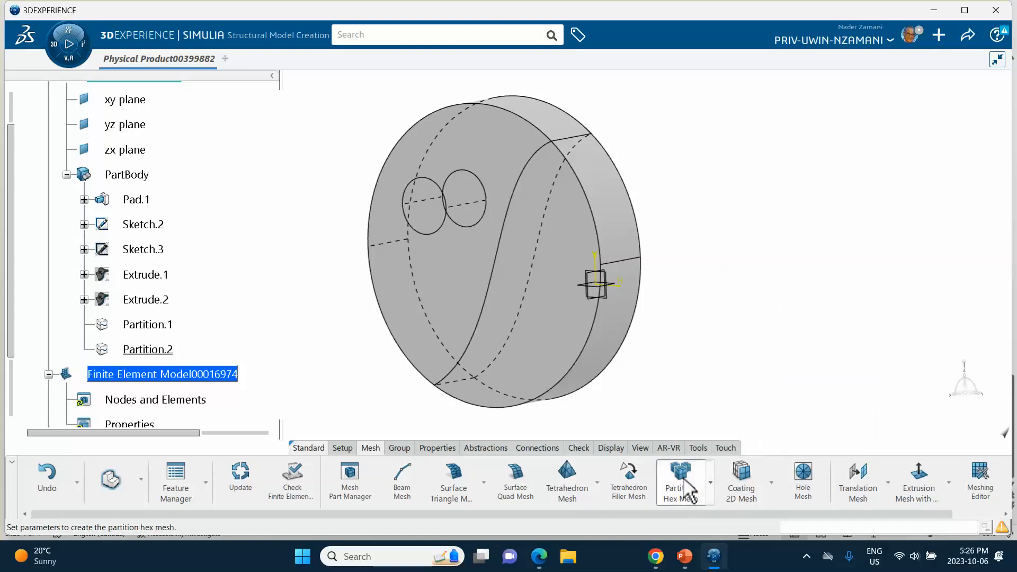
left_click(563, 310)
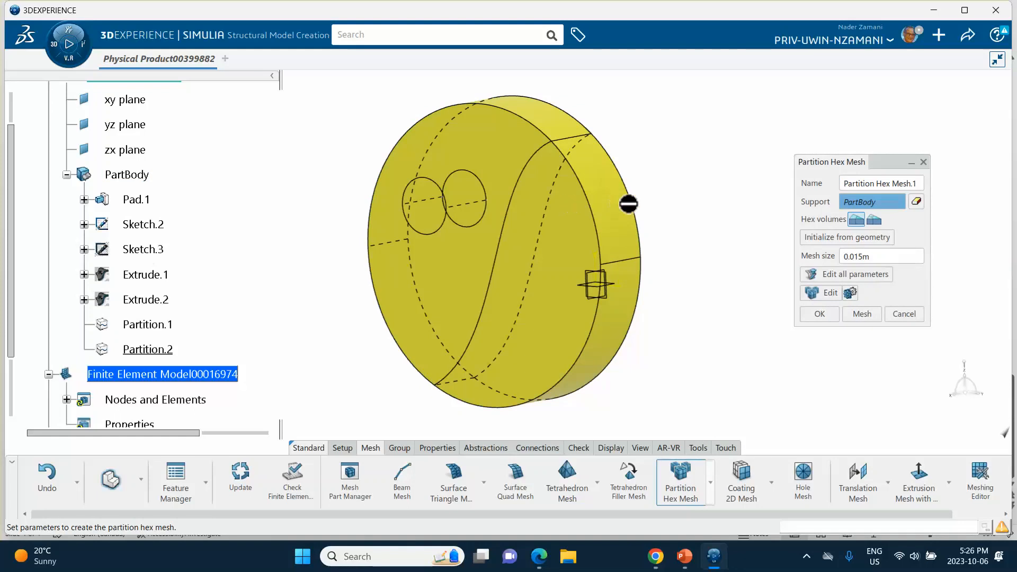
left_click(856, 257)
type("0")
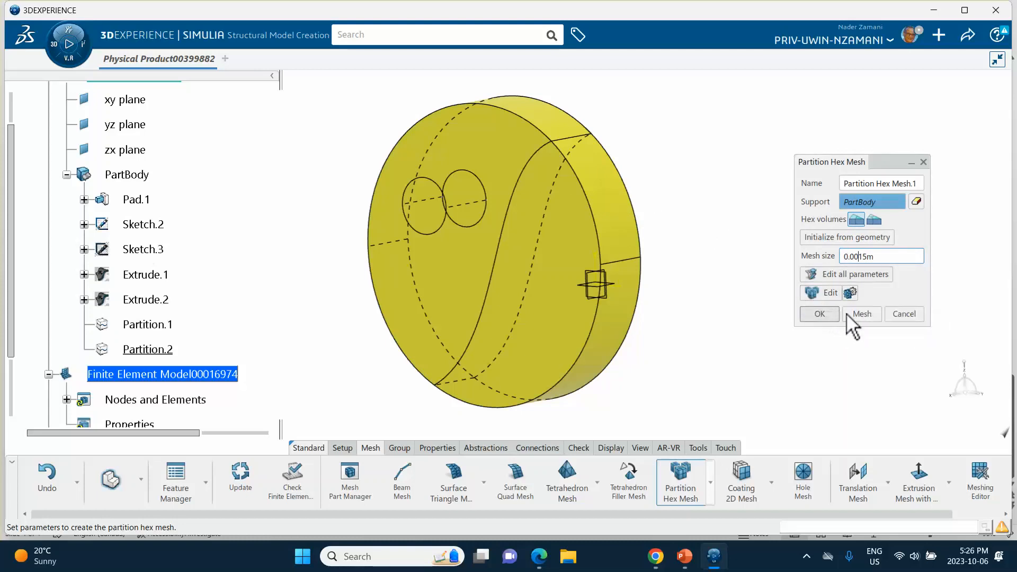
left_click(861, 314)
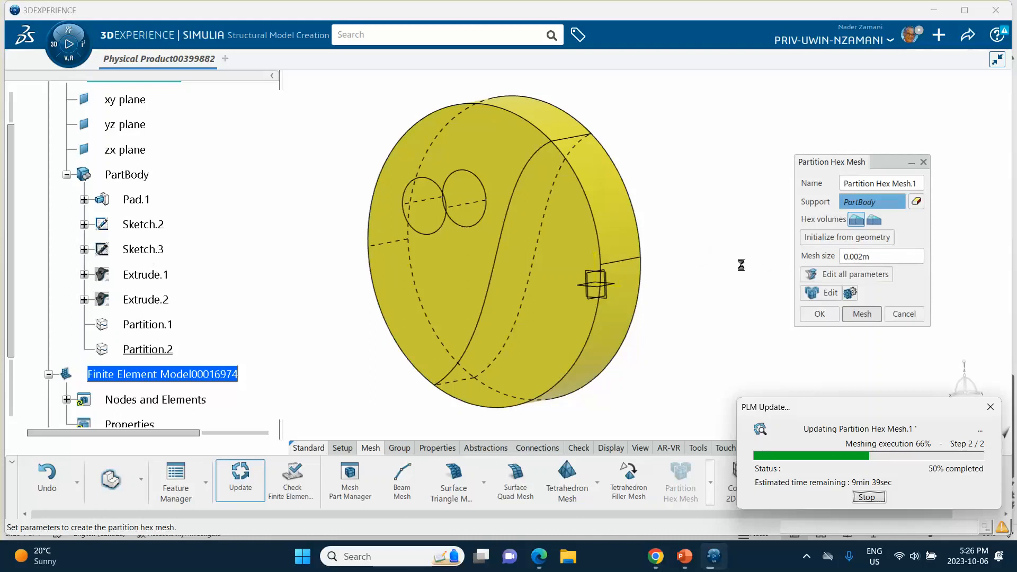
Regenerate the disc's hex mesh with a mesh size of 0.02 m and inspect it around the spline and cylinder partitions
mouse_move(609, 282)
middle_mouse_down()
mouse_move(609, 141)
mouse_move(613, 218)
mouse_move(622, 163)
mouse_move(621, 294)
middle_mouse_up()
double_click(858, 256)
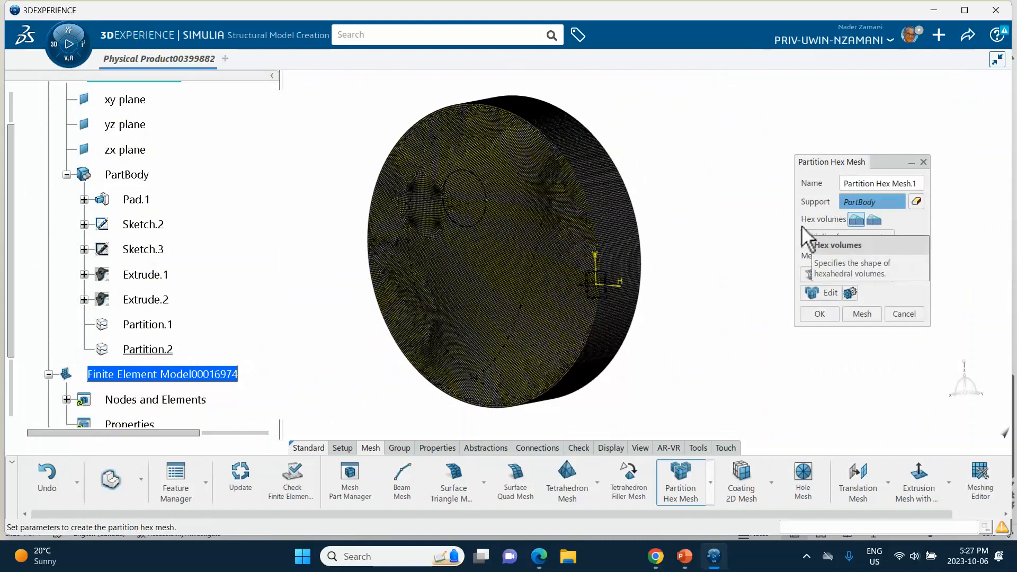
left_click(862, 315)
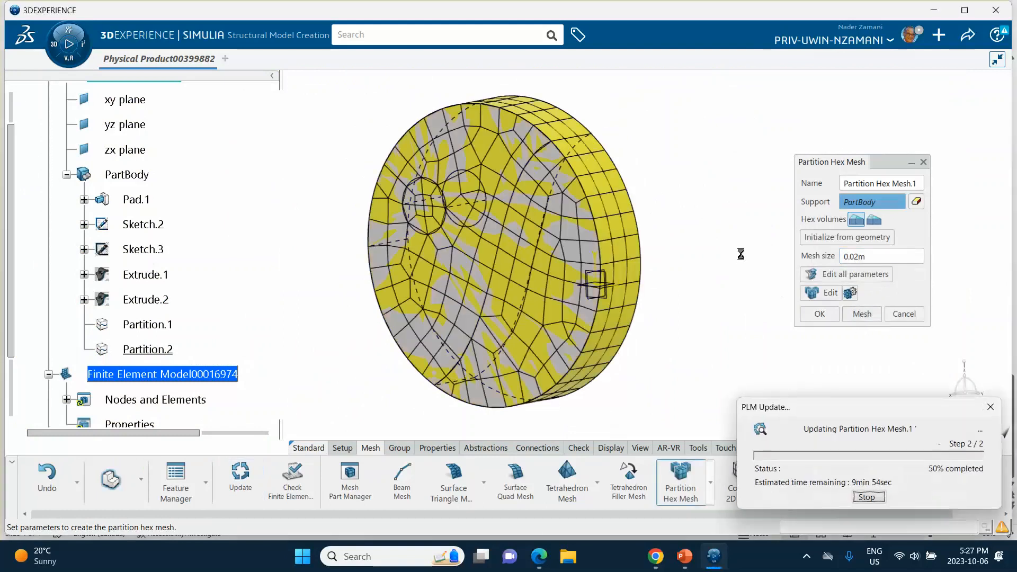
middle_click_drag(706, 276, 703, 242)
middle_click_drag(614, 175, 613, 204)
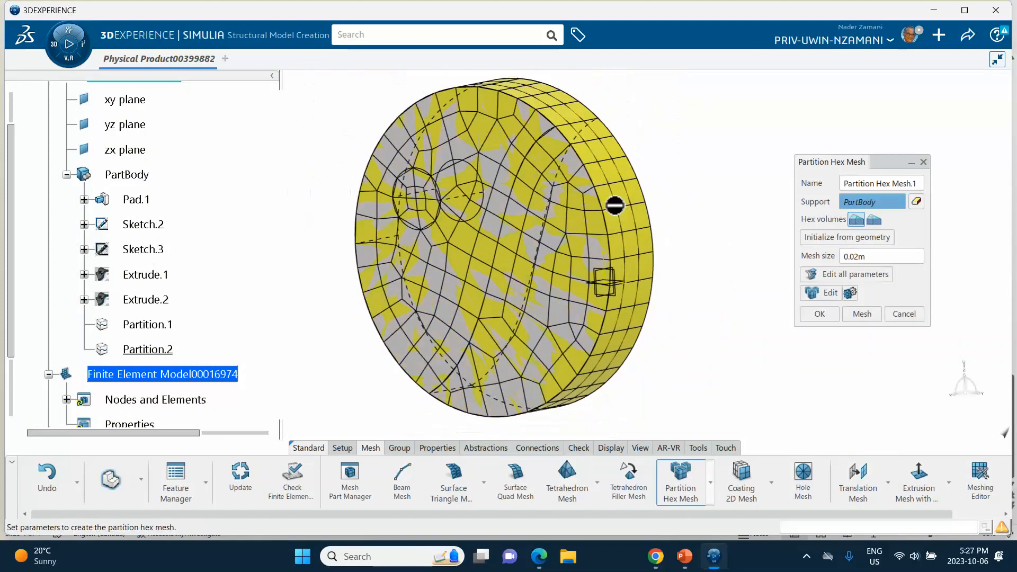
middle_click_drag(545, 217, 599, 272)
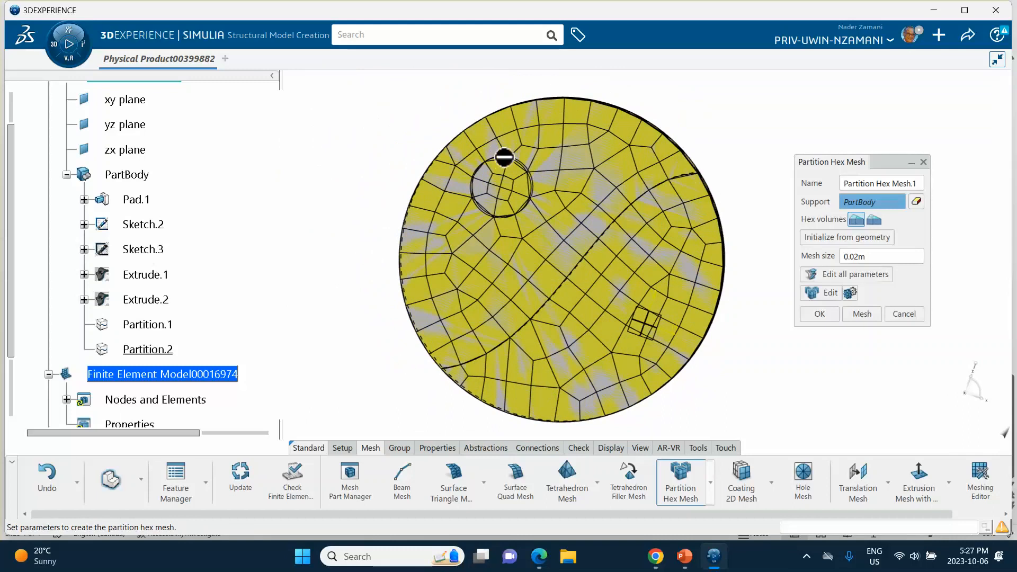
middle_click_drag(704, 151, 656, 211)
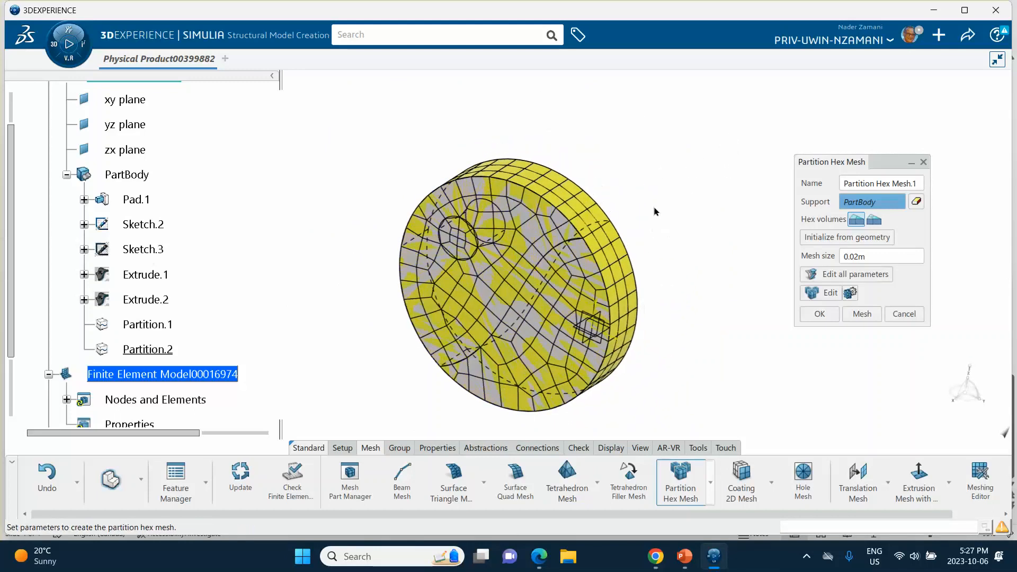
Set the partition hex mesh size to 0.01 m, regenerate the mesh and accept the mesh definition
double_click(862, 258)
left_click(859, 258)
key("BackSpace")
type("1")
left_click(862, 314)
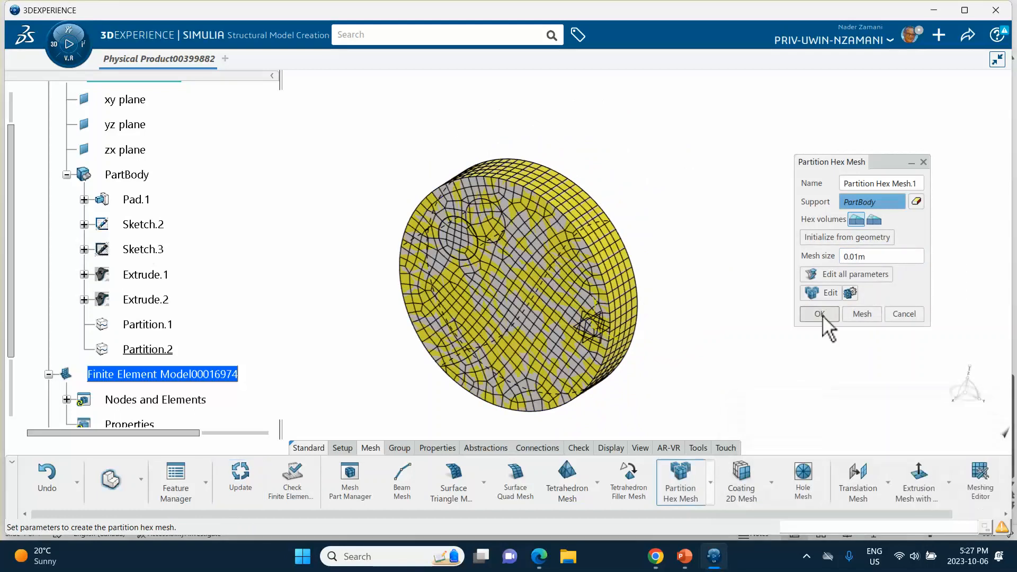
left_click(821, 315)
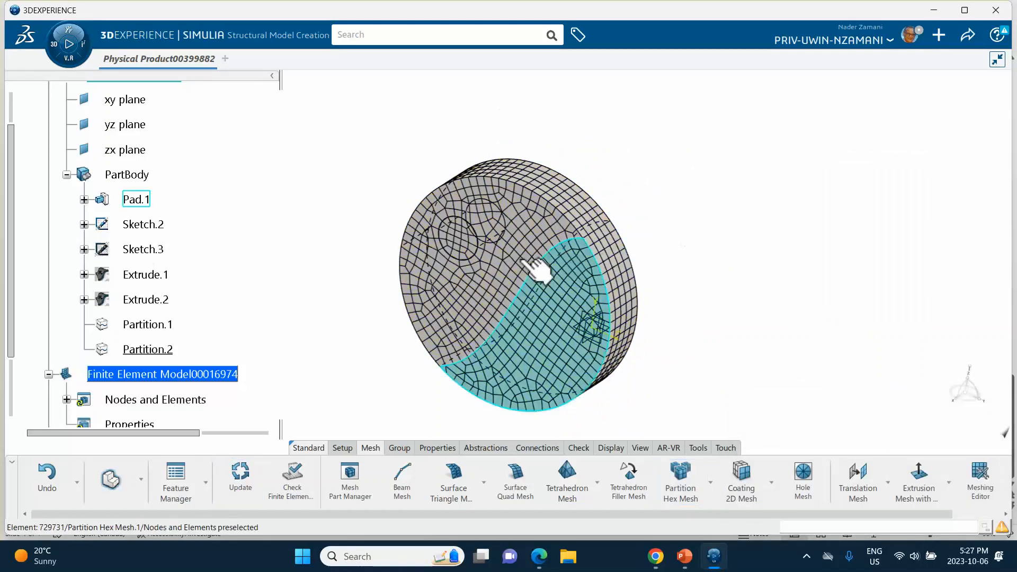
Review the finite element model's mesh in the Mesh Part Manager, close it and expand Nodes and Elements in the tree
scroll(159, 381, "down", 5)
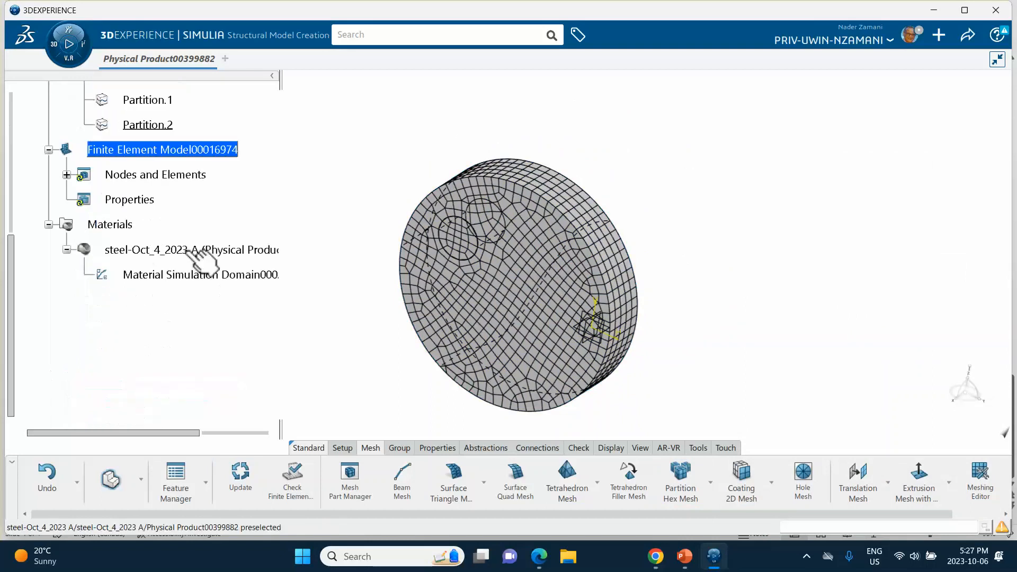
left_click(67, 175)
left_click(153, 176)
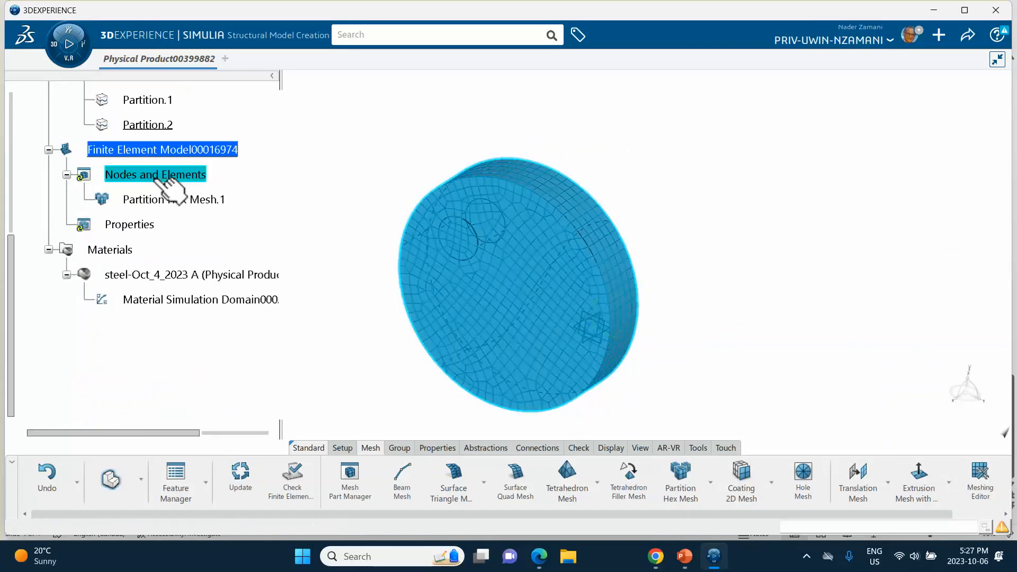
double_click(154, 176)
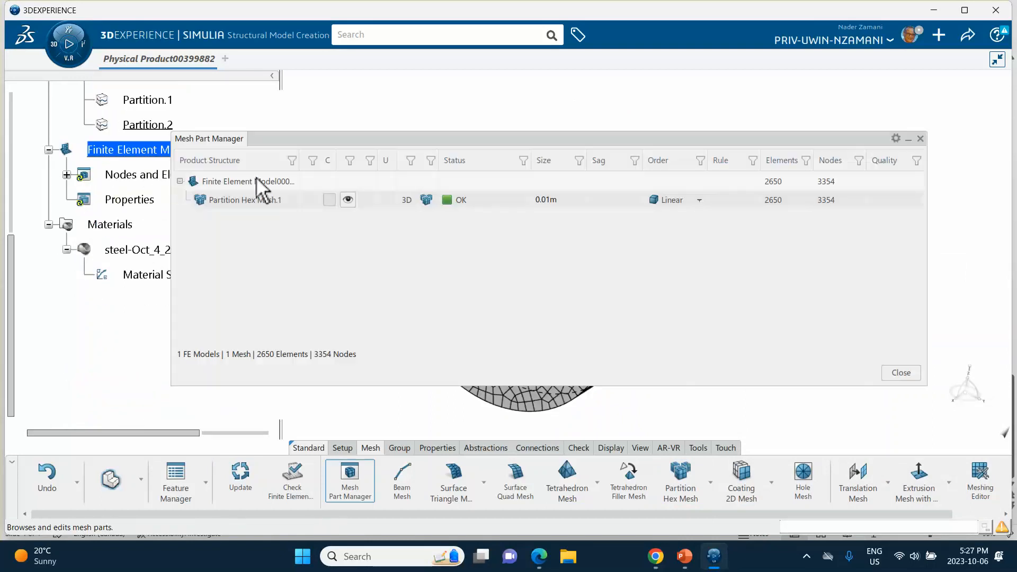
key("Escape")
left_click(129, 200)
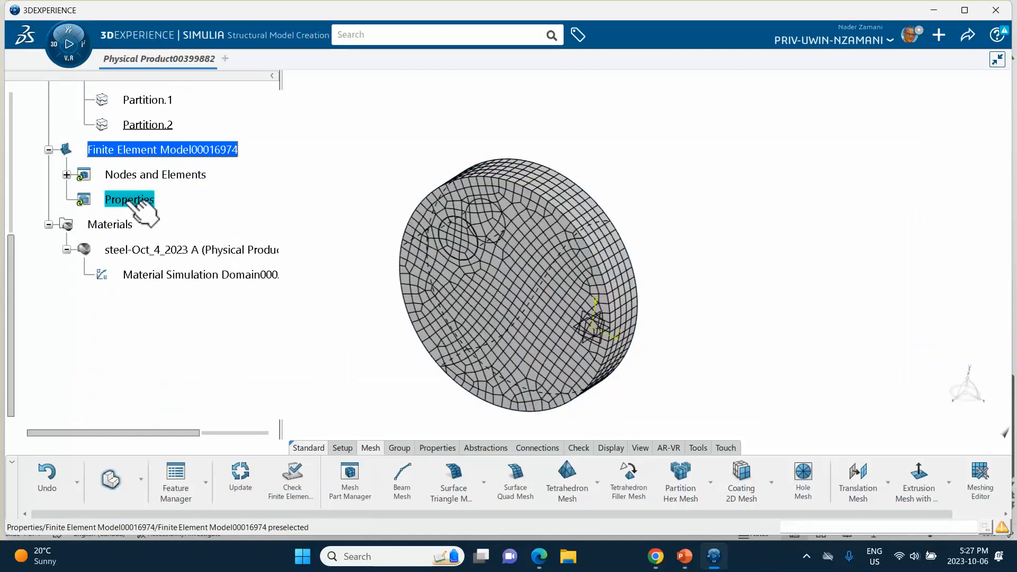
left_click(68, 175)
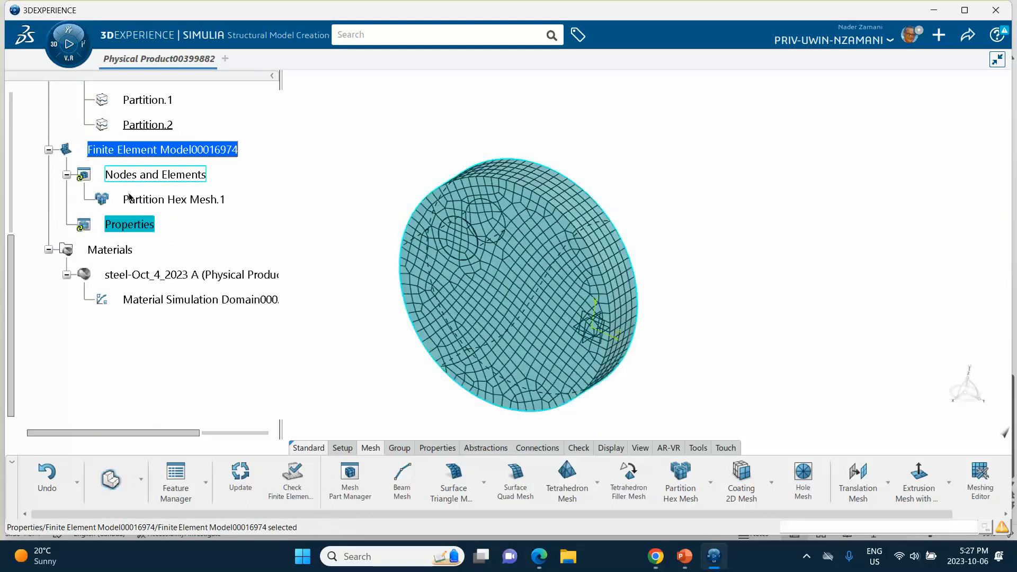
Reopen the partition hex mesh definition to review its settings, close it and examine the mesh across both sides of the spline partition
double_click(182, 199)
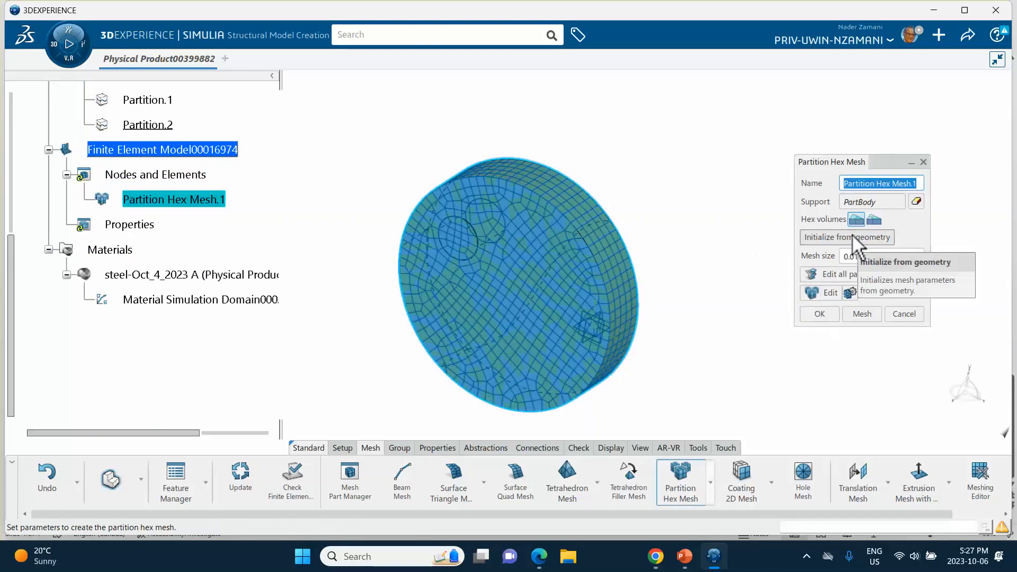
middle_click_drag(671, 258, 607, 229)
left_click(671, 258)
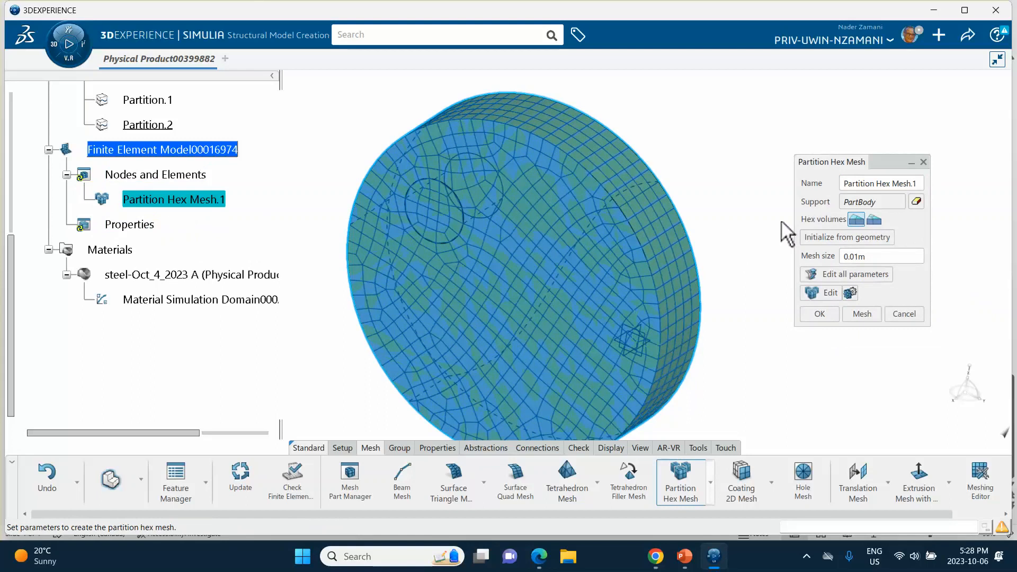
middle_click_drag(783, 224, 792, 224)
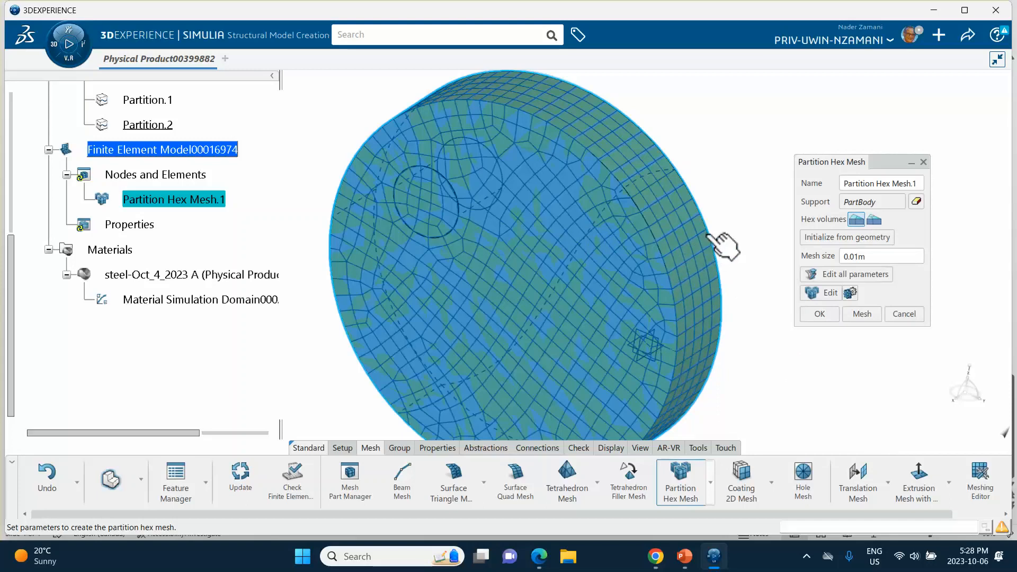
left_click(818, 314)
middle_click_drag(792, 284, 801, 331)
middle_click_drag(576, 331, 599, 296)
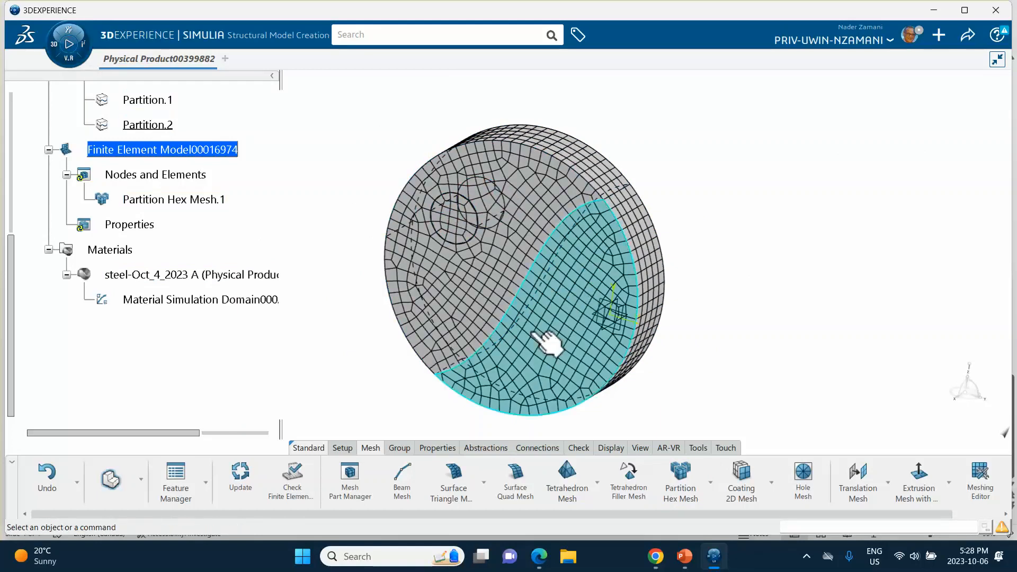
middle_click_drag(708, 286, 724, 255)
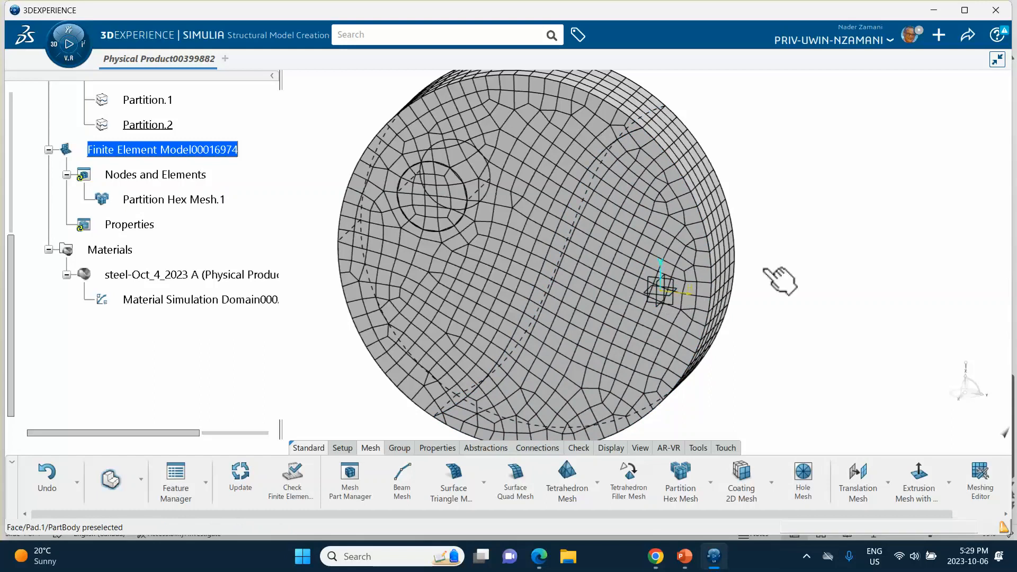
middle_click_drag(772, 295, 745, 307)
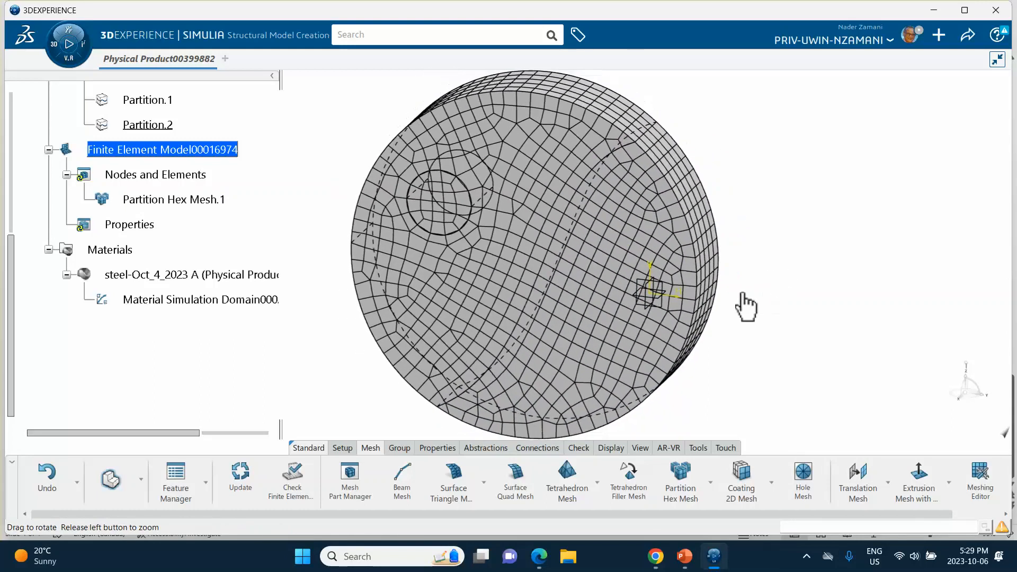
Switch to Structural Scenario Creation and initialize a structural simulation that uses the disc's existing finite element model
left_click(50, 43)
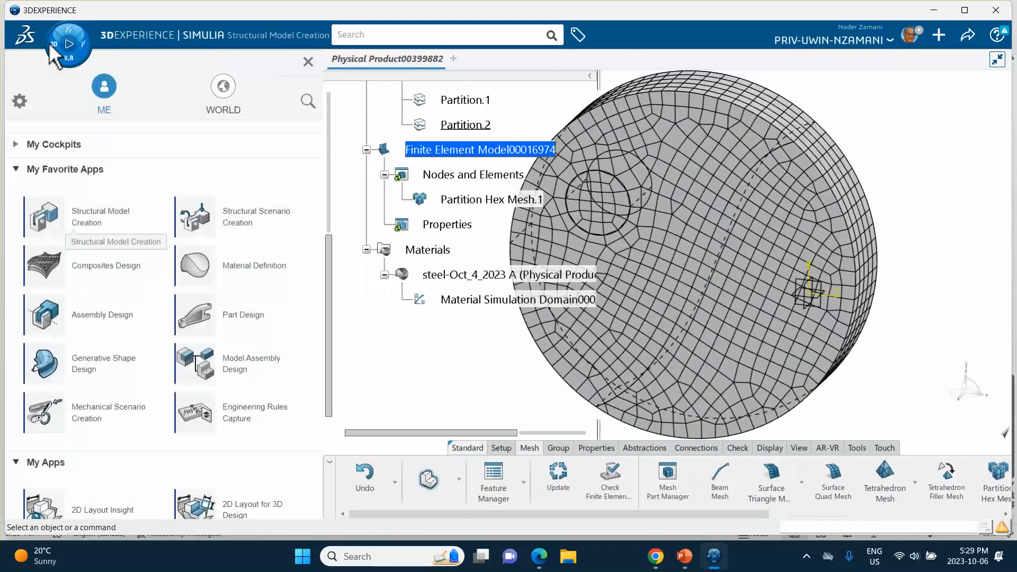
left_click(225, 219)
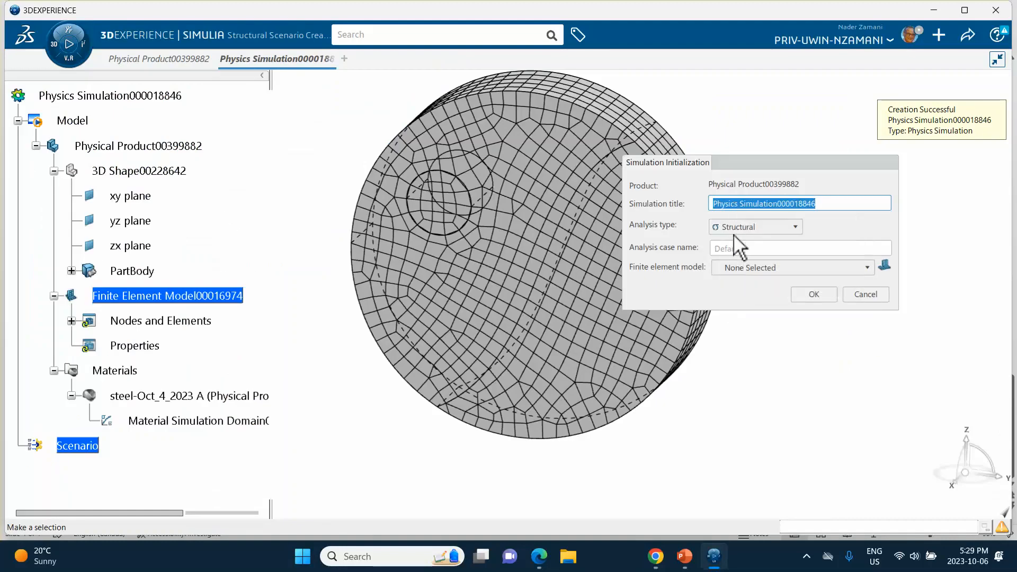
left_click(733, 266)
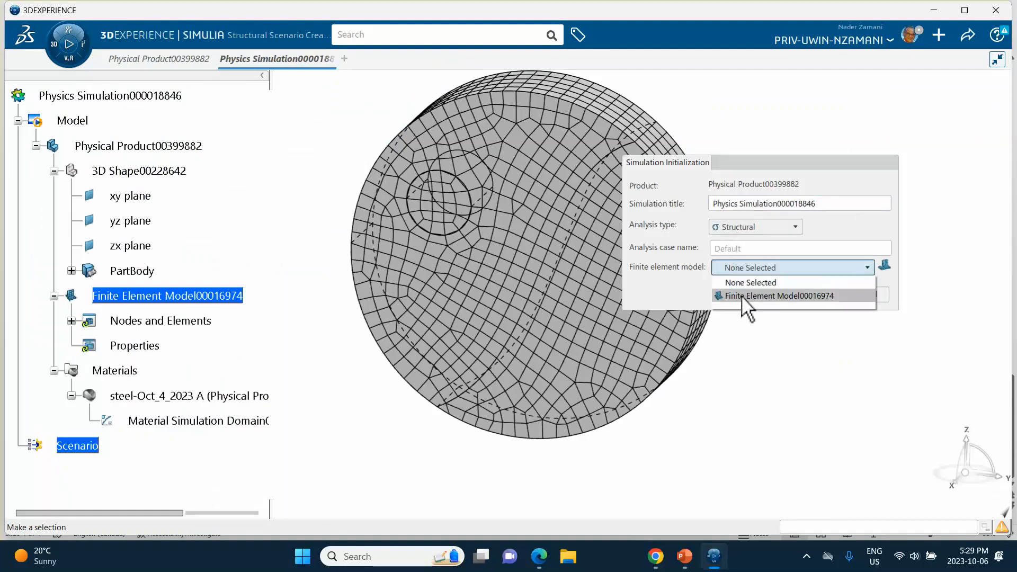
left_click(741, 295)
left_click(815, 295)
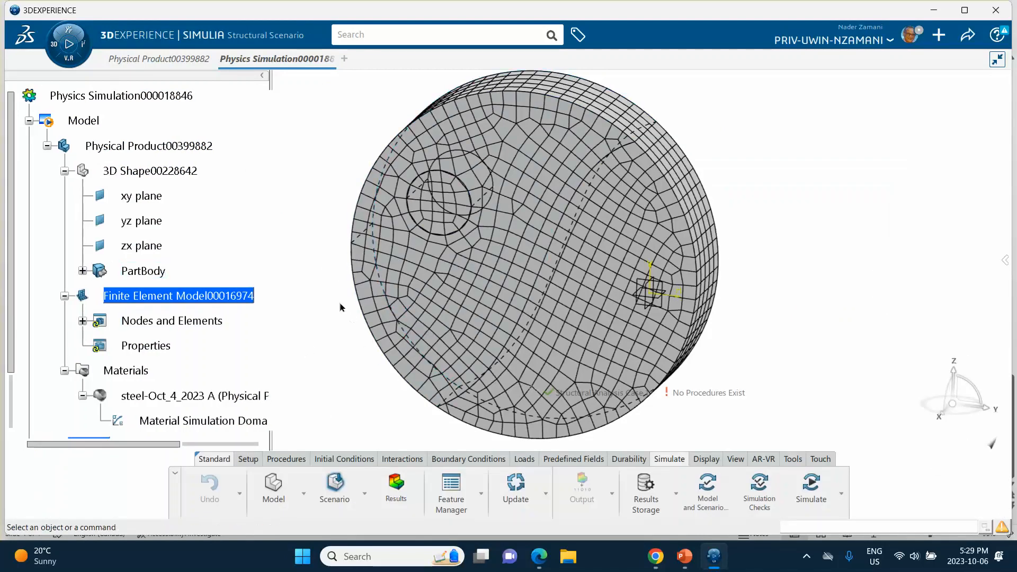
Add a static step to the structural analysis case with geometric nonlinearity included
left_click(292, 459)
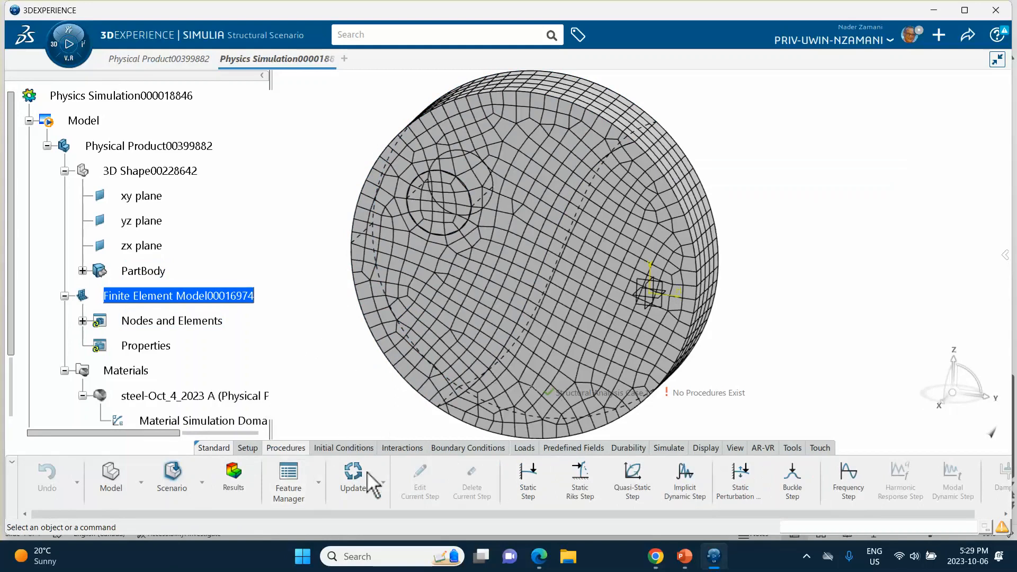
left_click(527, 483)
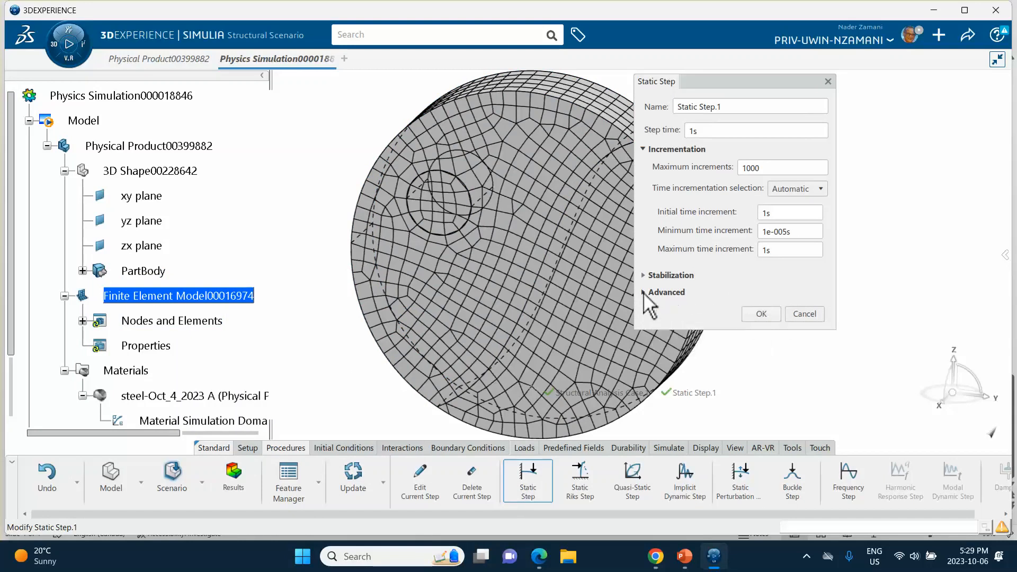
left_click(643, 293)
left_click(656, 310)
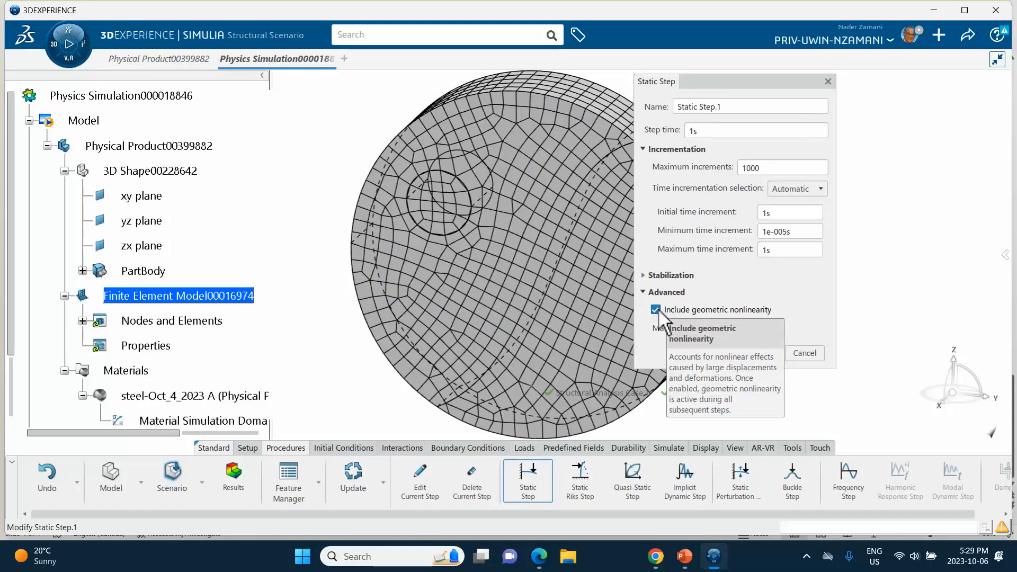
left_click(762, 353)
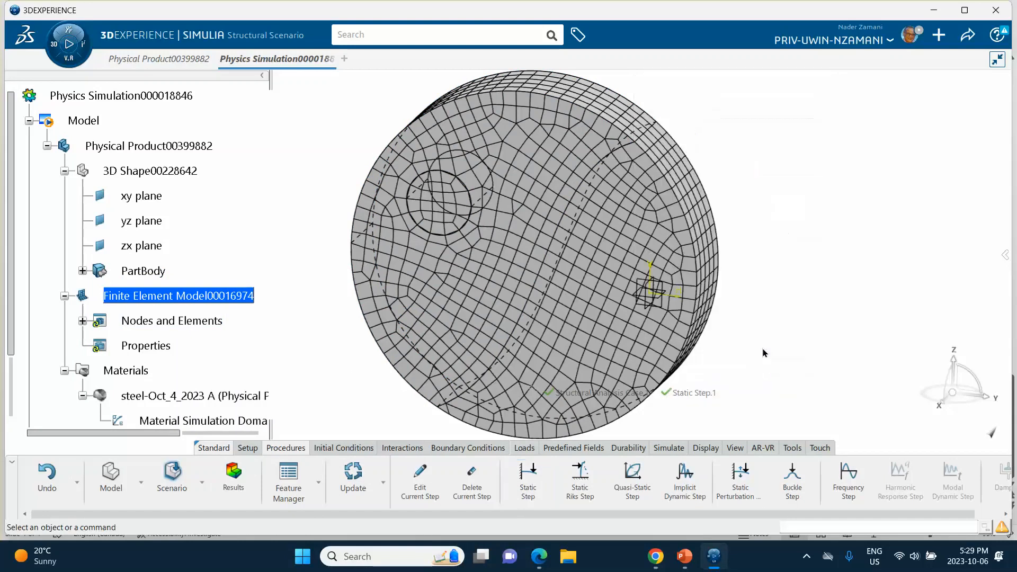
Clamp the disc's small circular partition faces on both the front and back sides
middle_click_drag(772, 326, 660, 373)
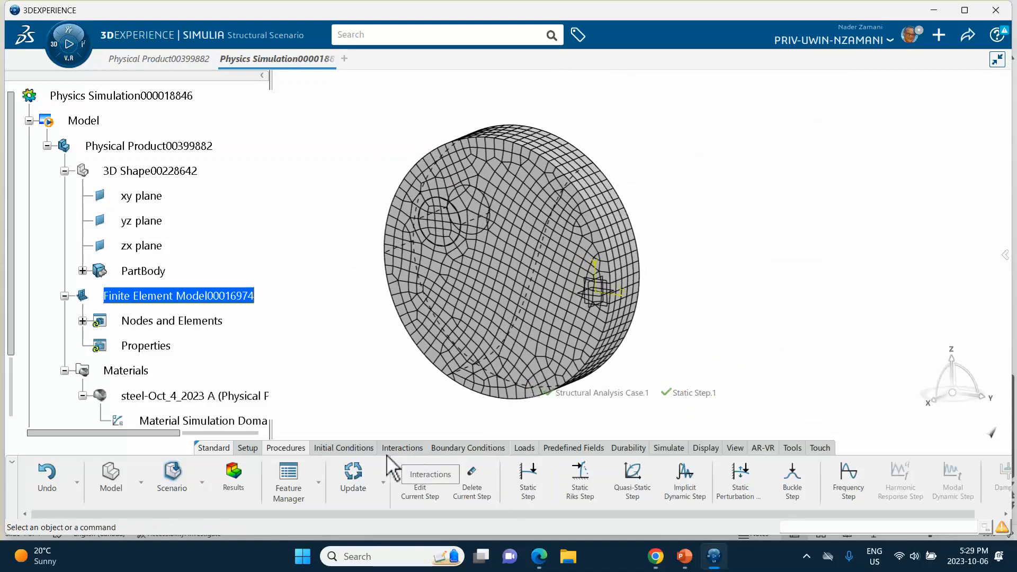
left_click(454, 448)
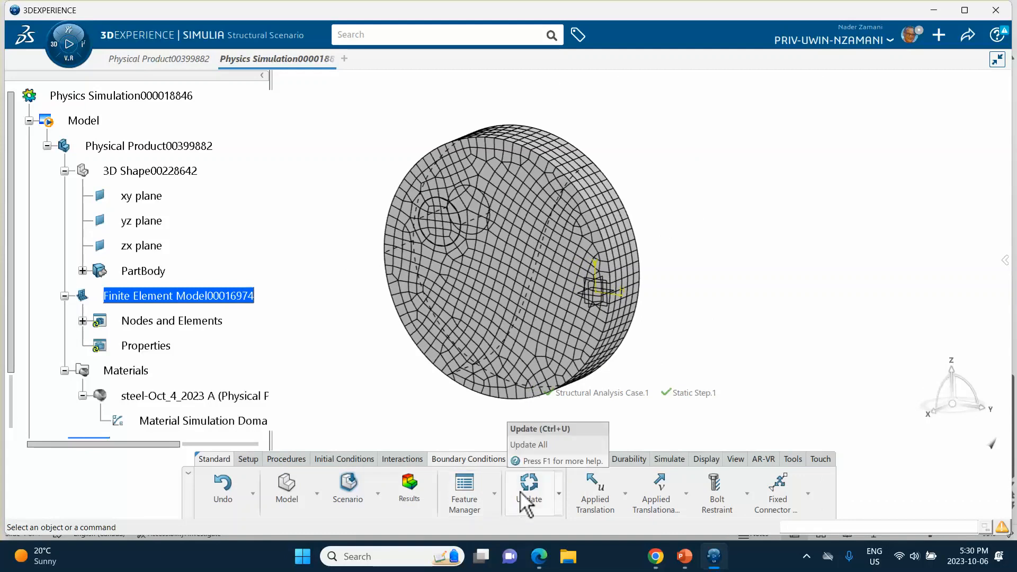
left_click(625, 494)
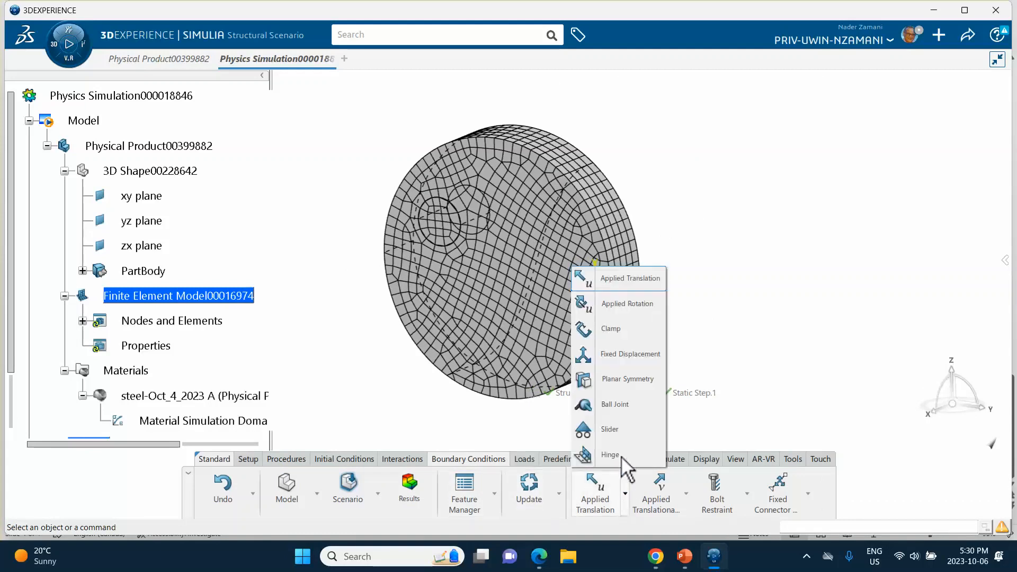
left_click(609, 330)
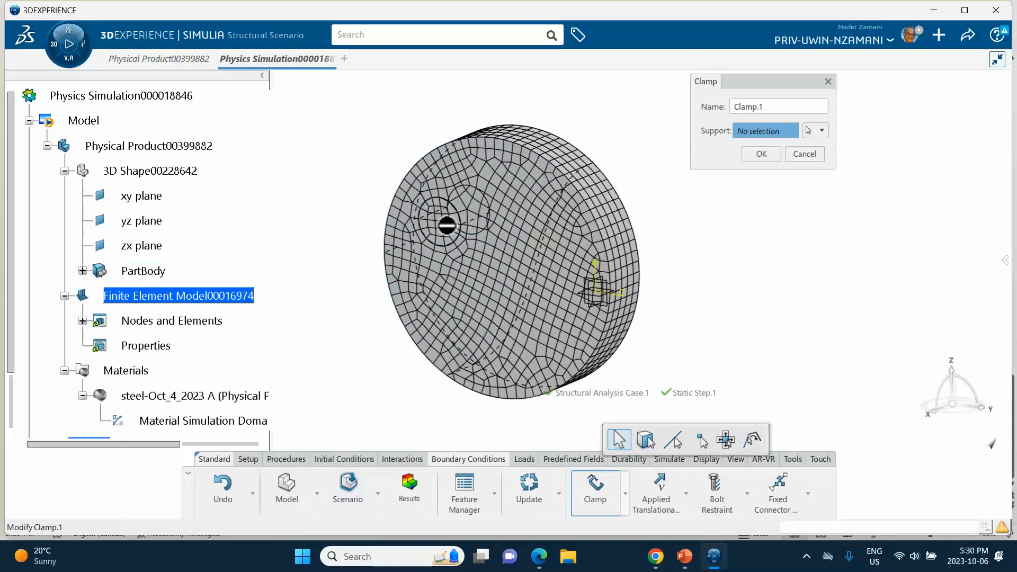
left_click(448, 233)
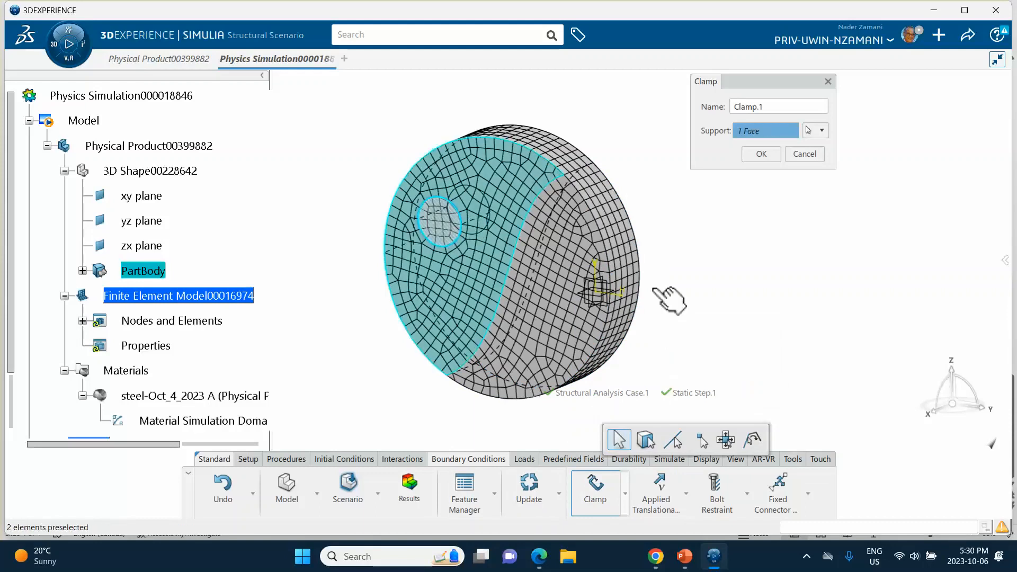
middle_click_drag(695, 296, 529, 223)
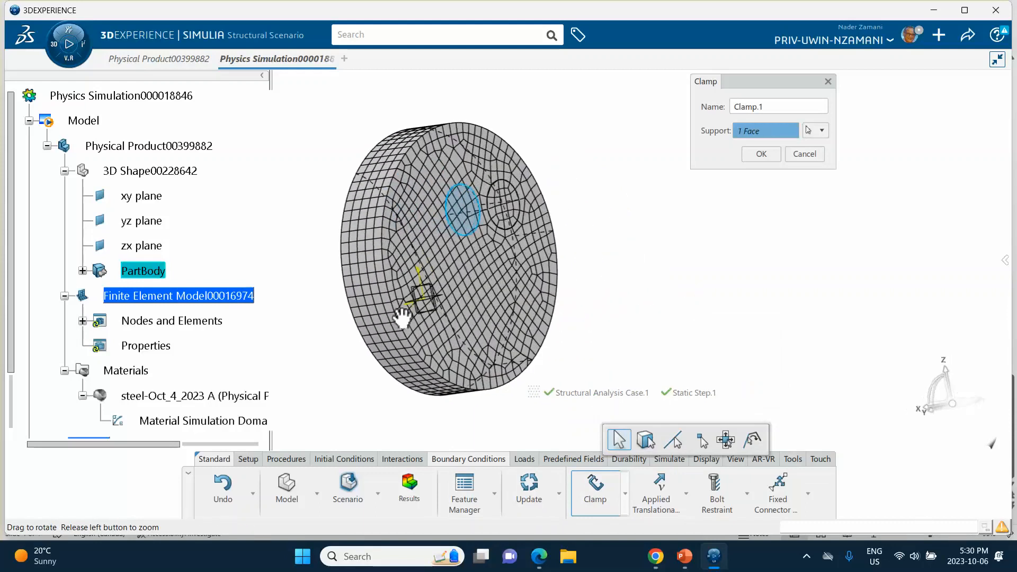
left_click(525, 202)
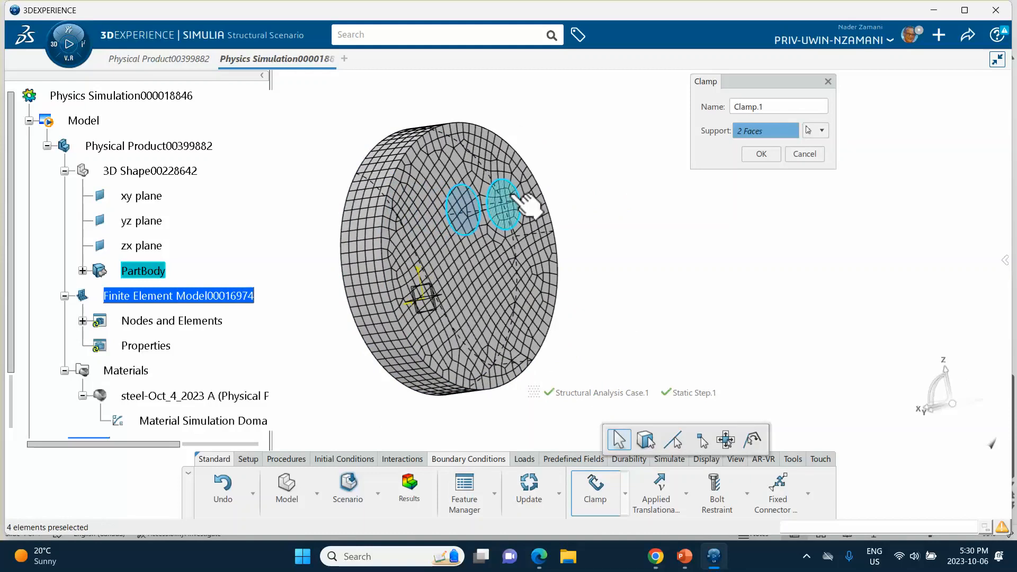
left_click(761, 156)
Apply a 1000 Pa pressure to the front face region on the opposite side of the spline partition from the clamped circle
middle_click_drag(629, 227, 794, 206)
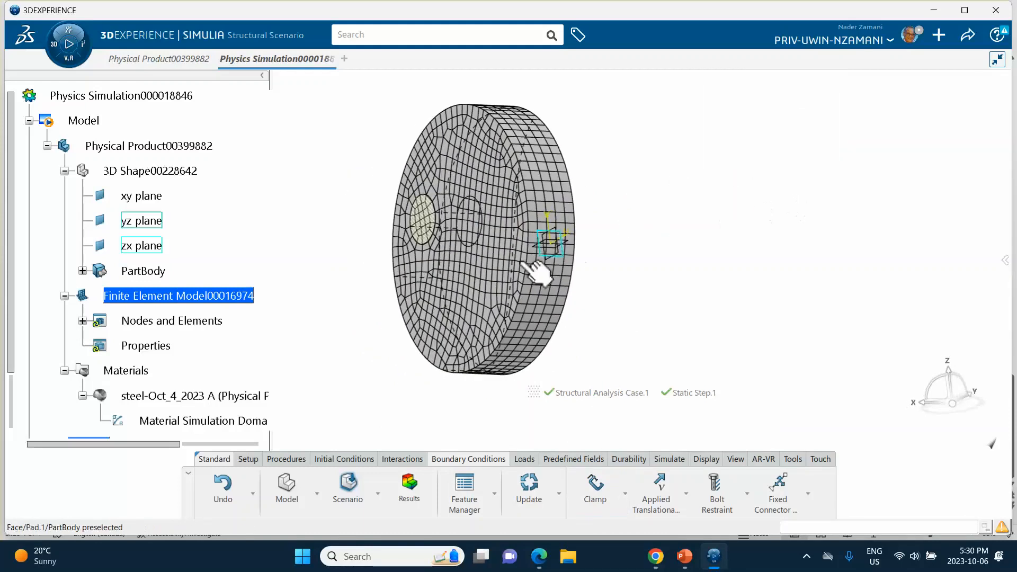
middle_click_drag(538, 268, 586, 320)
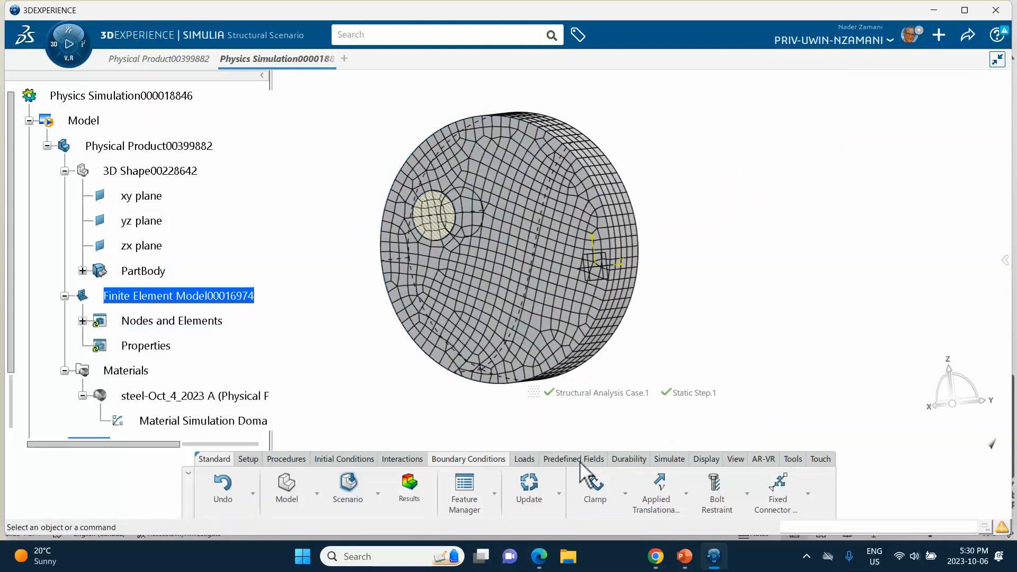
left_click(525, 459)
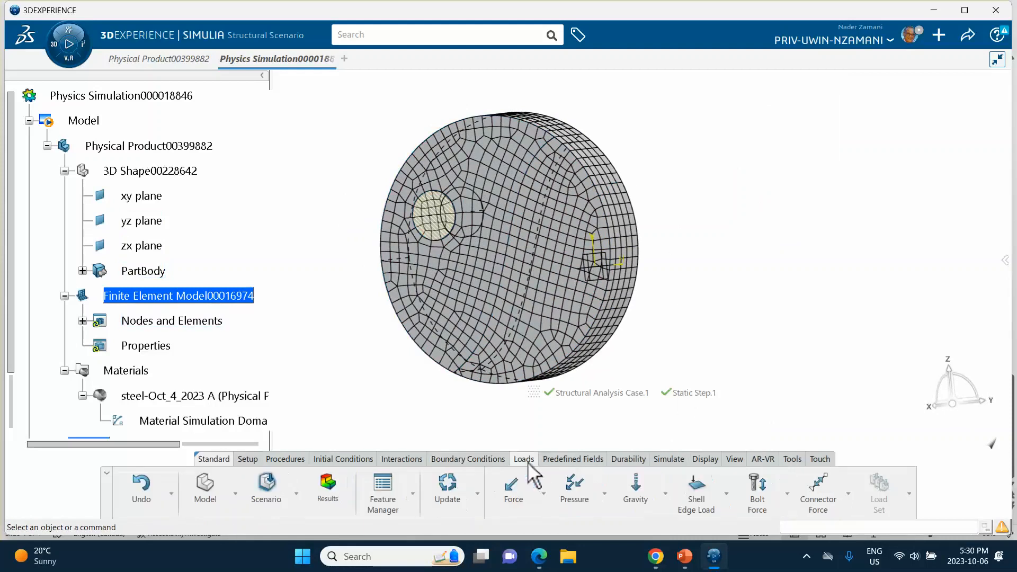
left_click(575, 490)
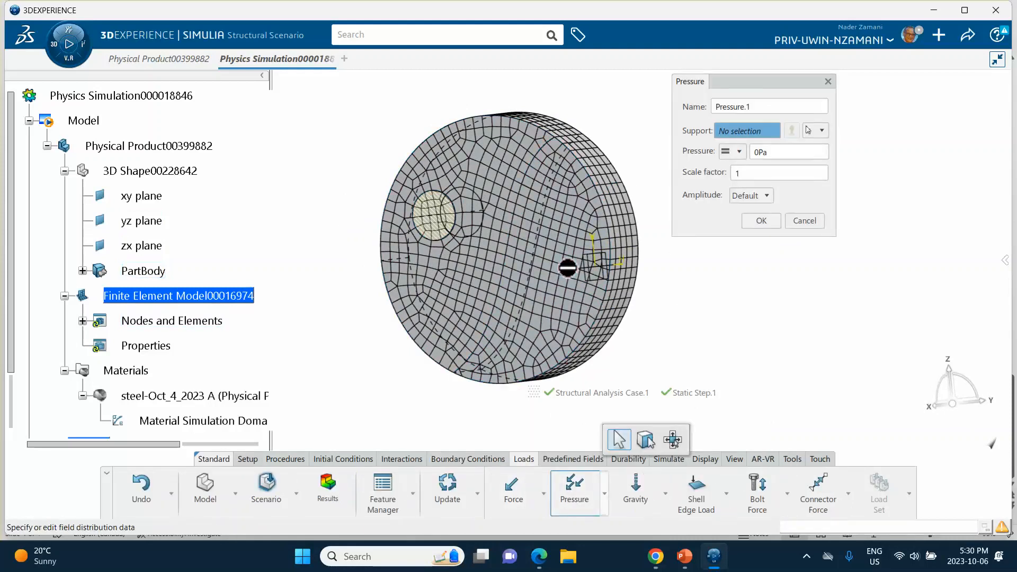
left_click(584, 266)
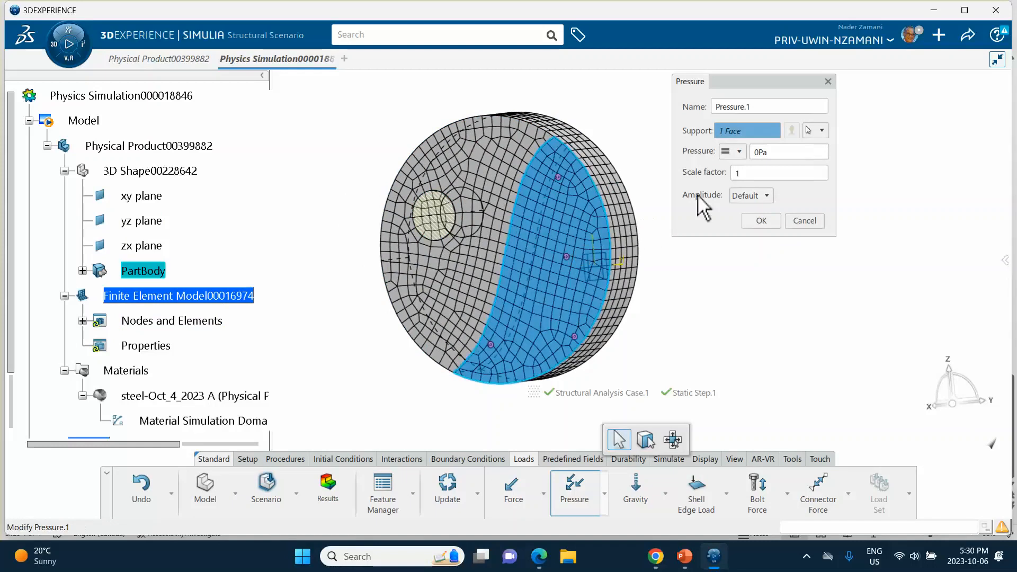
left_click(773, 152)
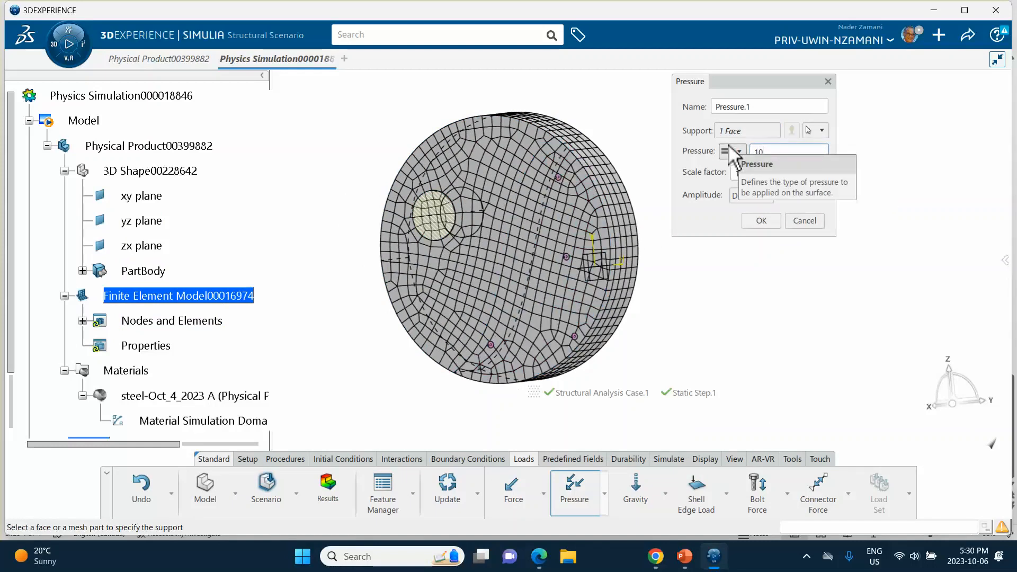
type("1000Pa")
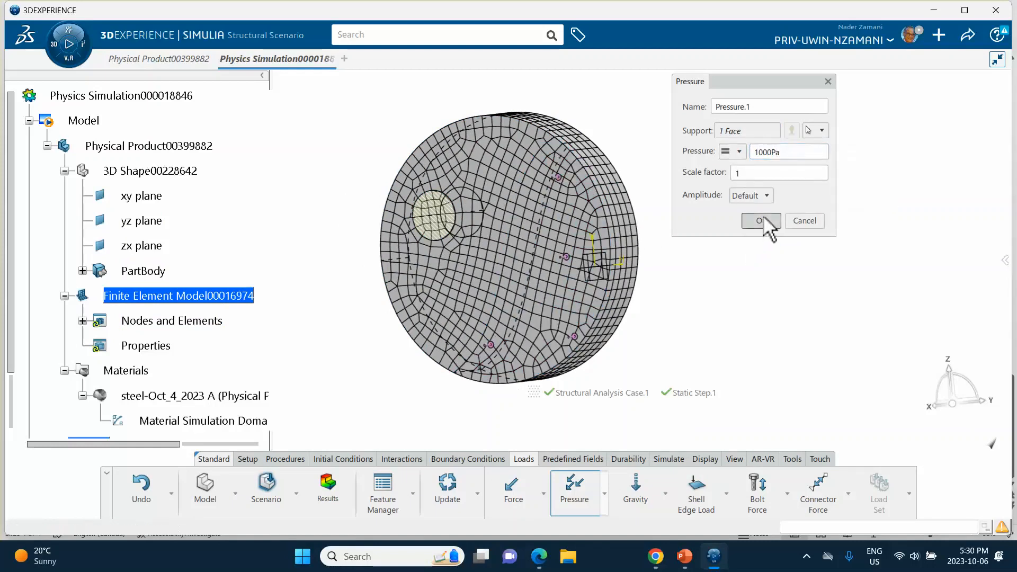
left_click(761, 220)
Run the model and scenario checks, review the diagnostics and close them
middle_click_drag(727, 228, 663, 245)
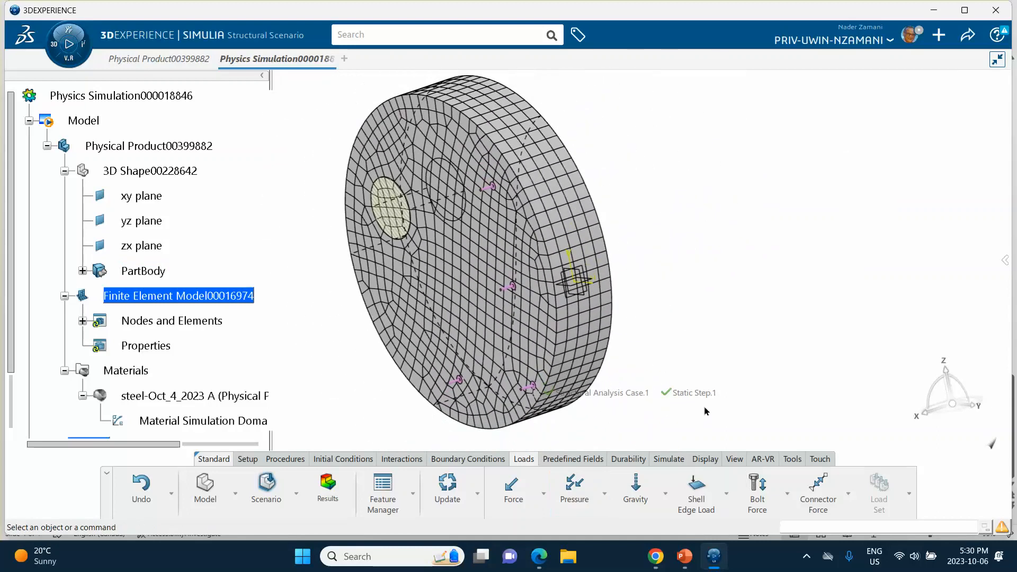
left_click(670, 460)
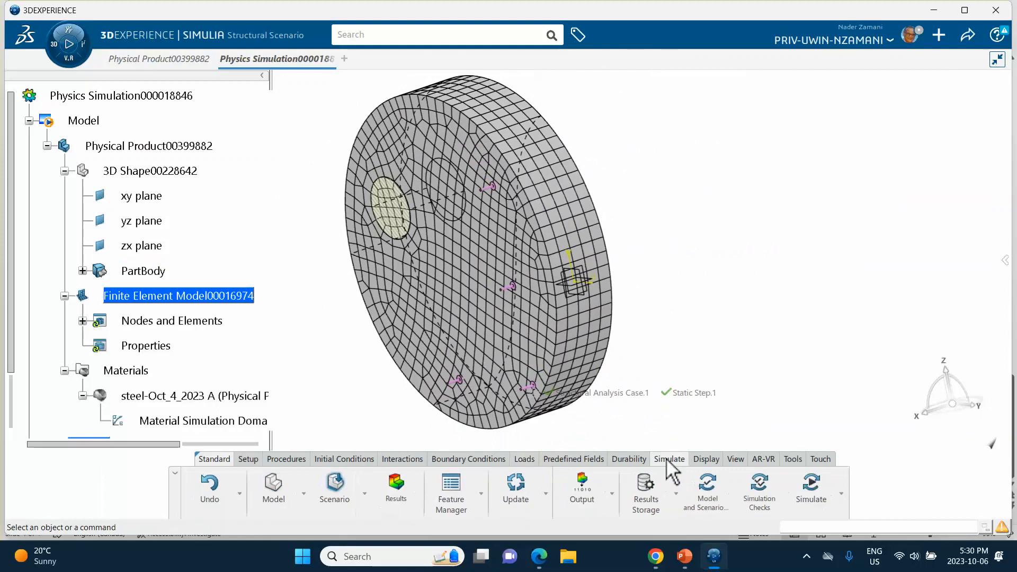
left_click(709, 490)
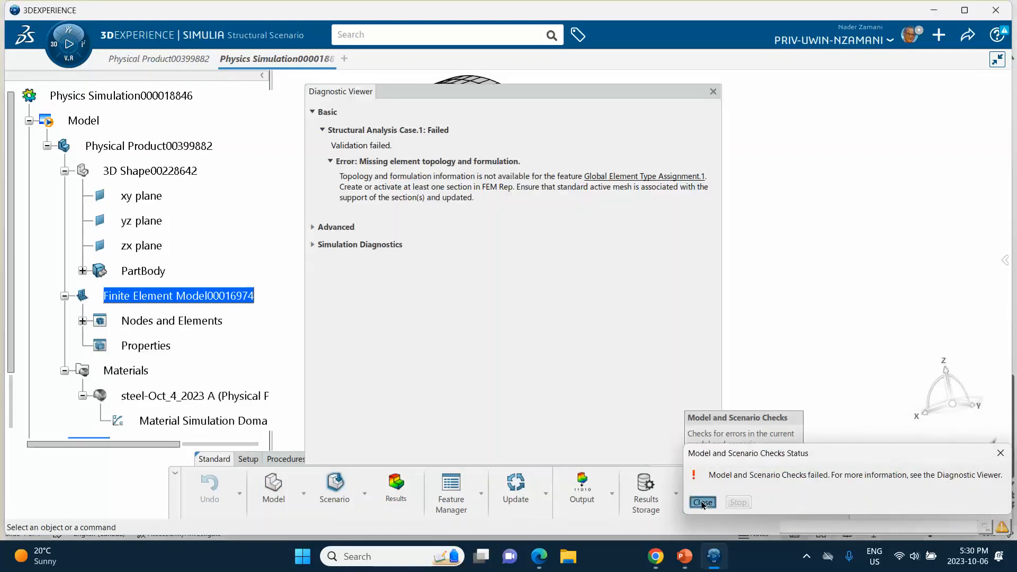
left_click(702, 503)
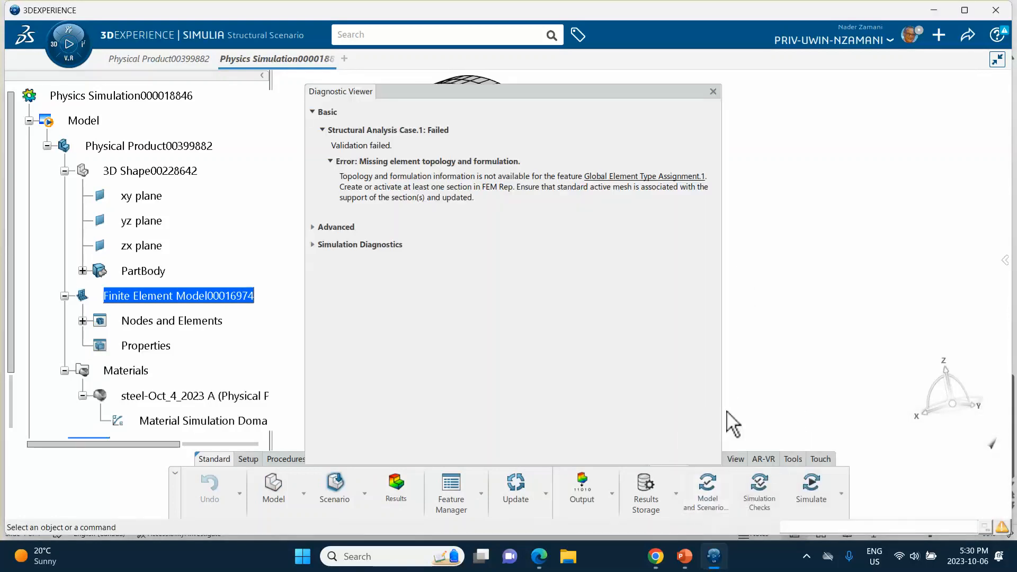
left_click(713, 92)
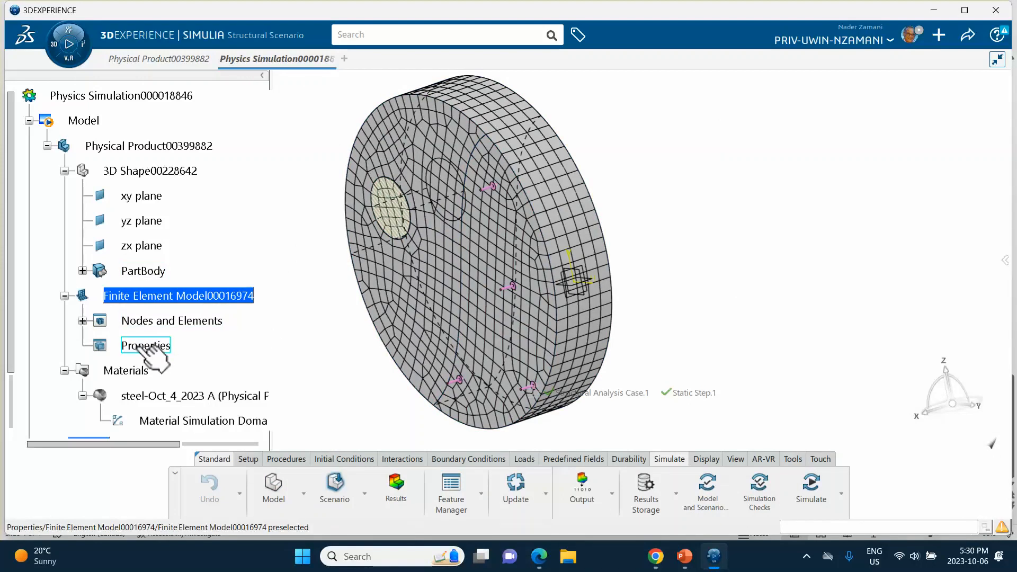
Switch to the structural model and assign a solid section to PartBody with the steel-Oct_4_2023 material
left_click(363, 503)
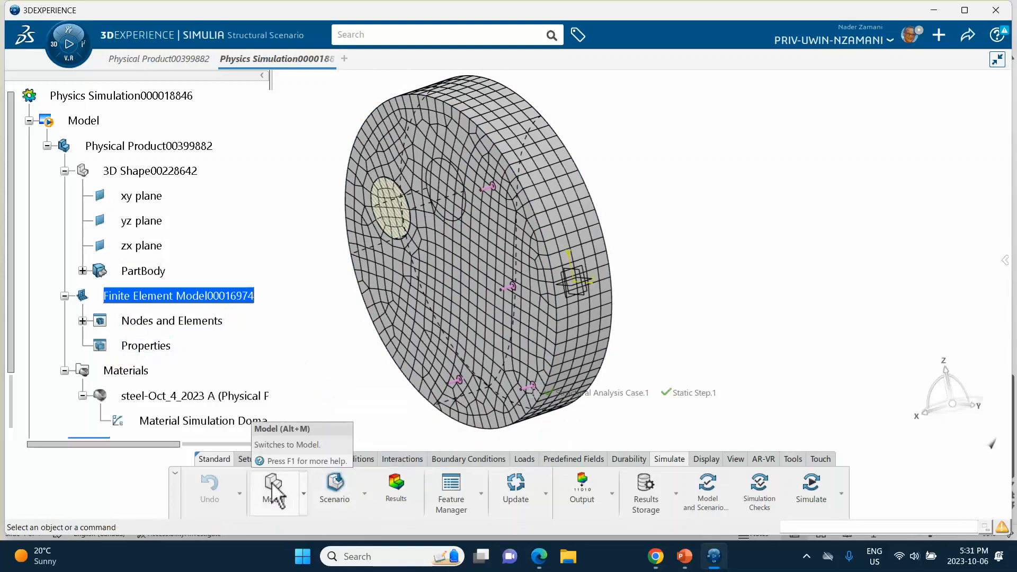
left_click(305, 498)
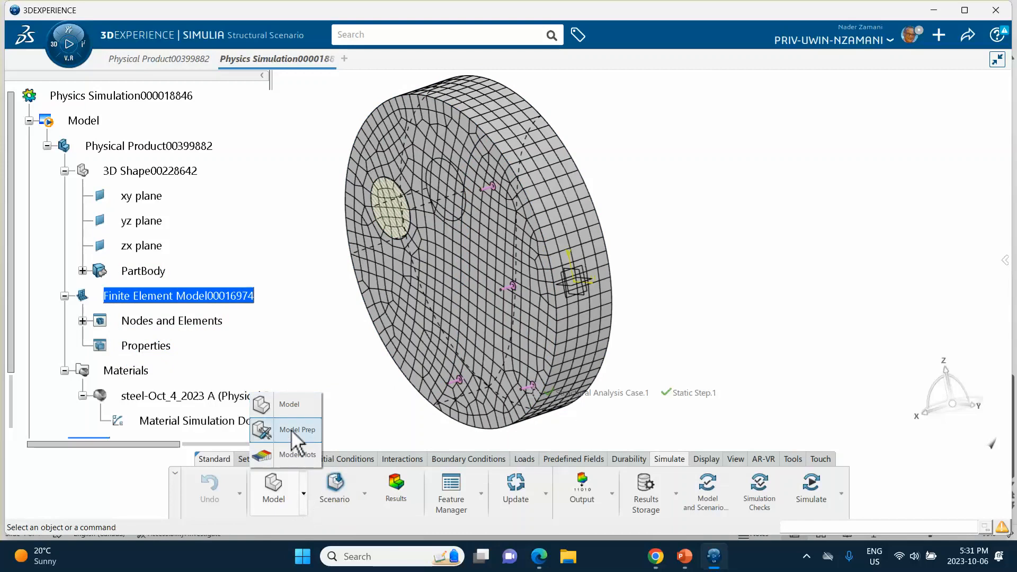
left_click(293, 412)
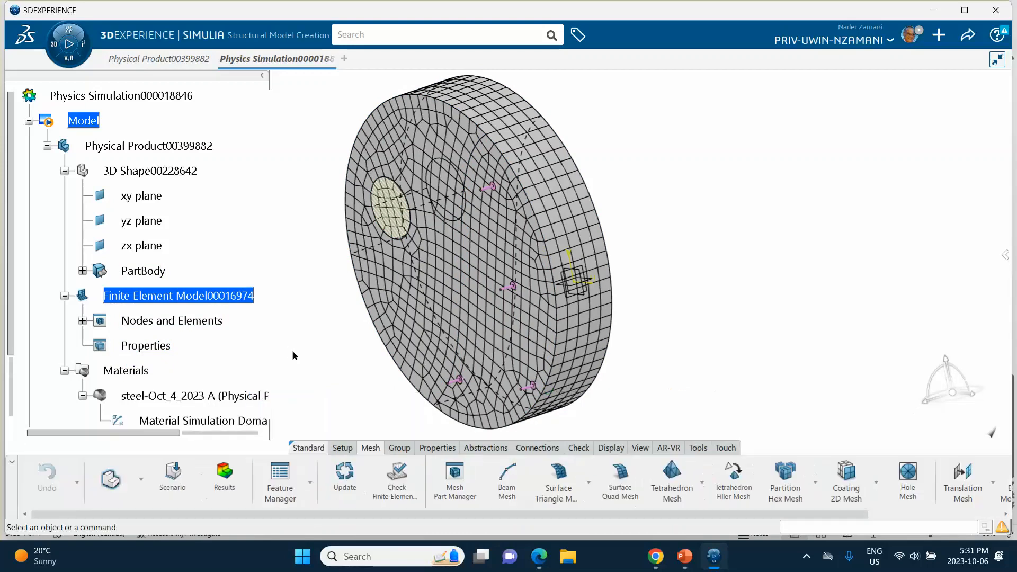
left_click(441, 447)
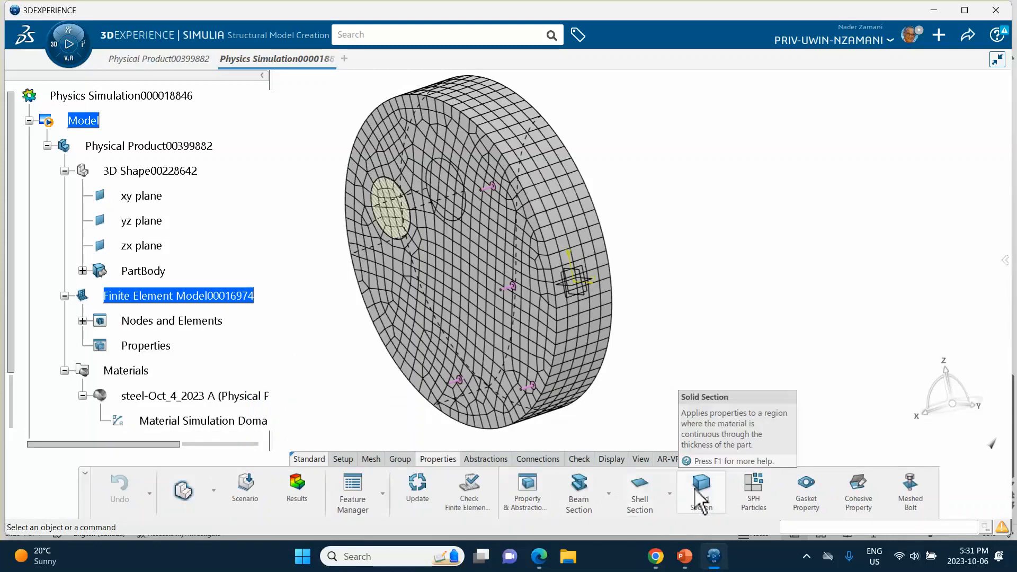
left_click(702, 498)
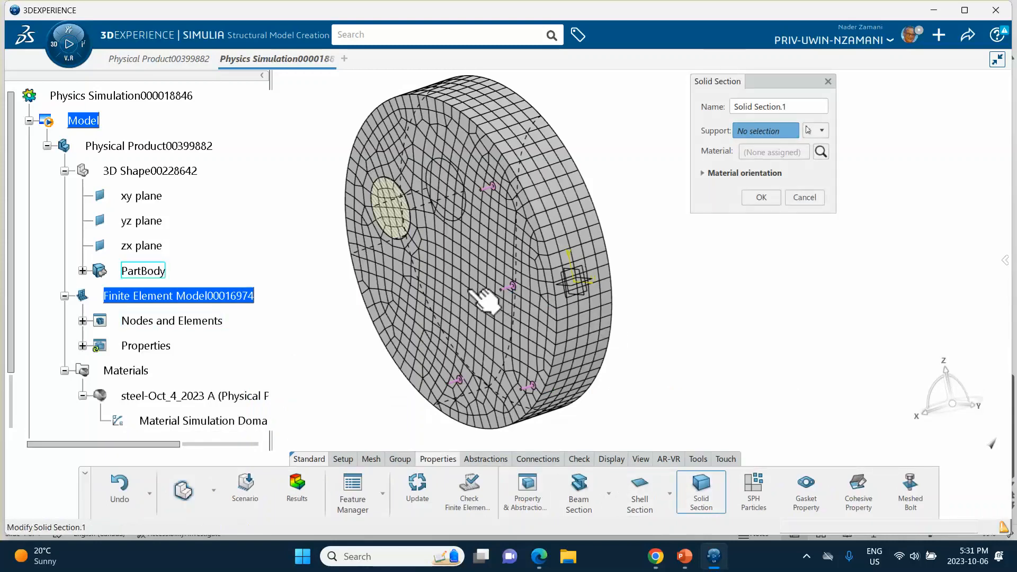
left_click(151, 271)
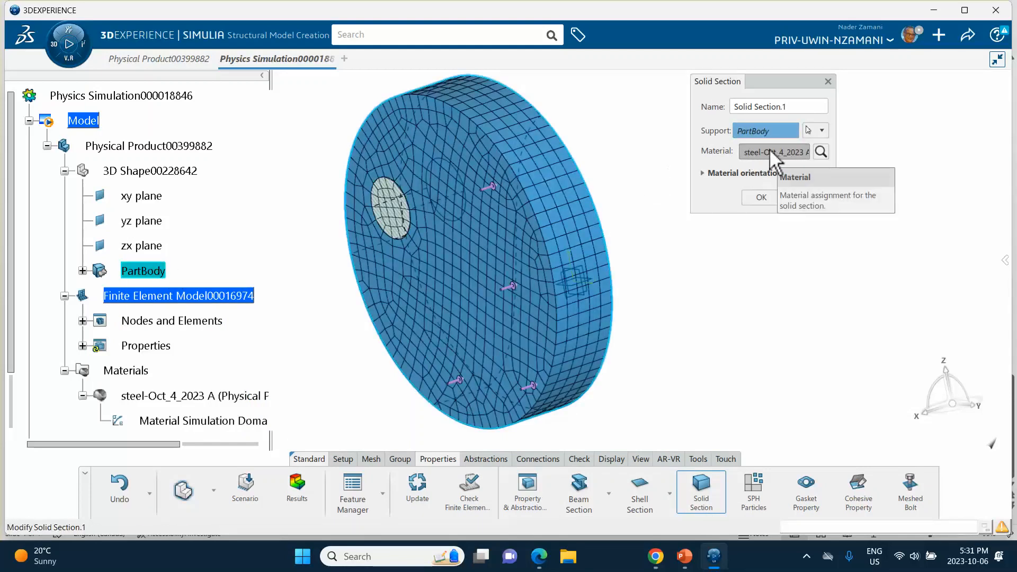
left_click(761, 197)
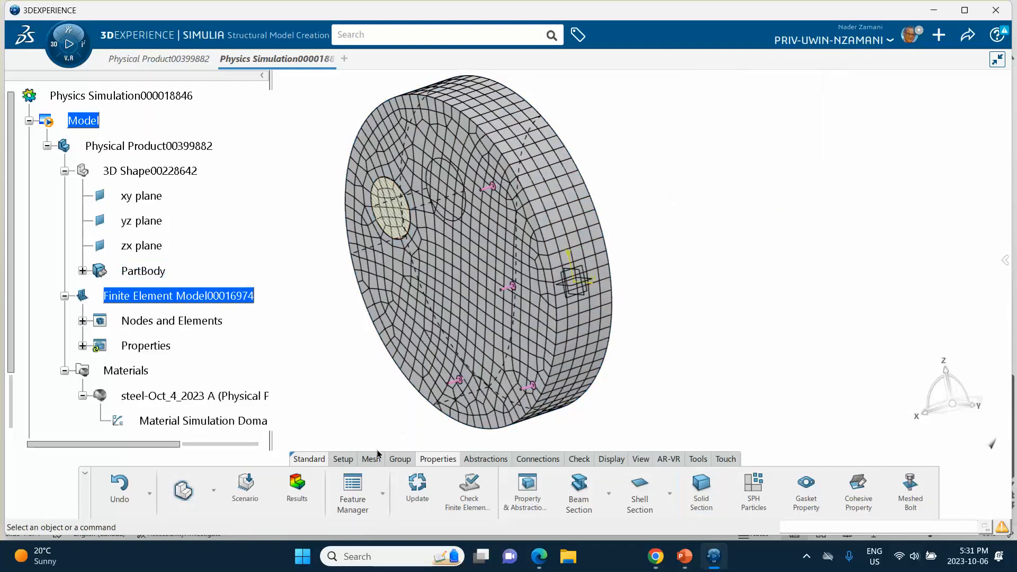
Return to the structural scenario, rerun the model and scenario checks and dismiss their status
left_click(244, 492)
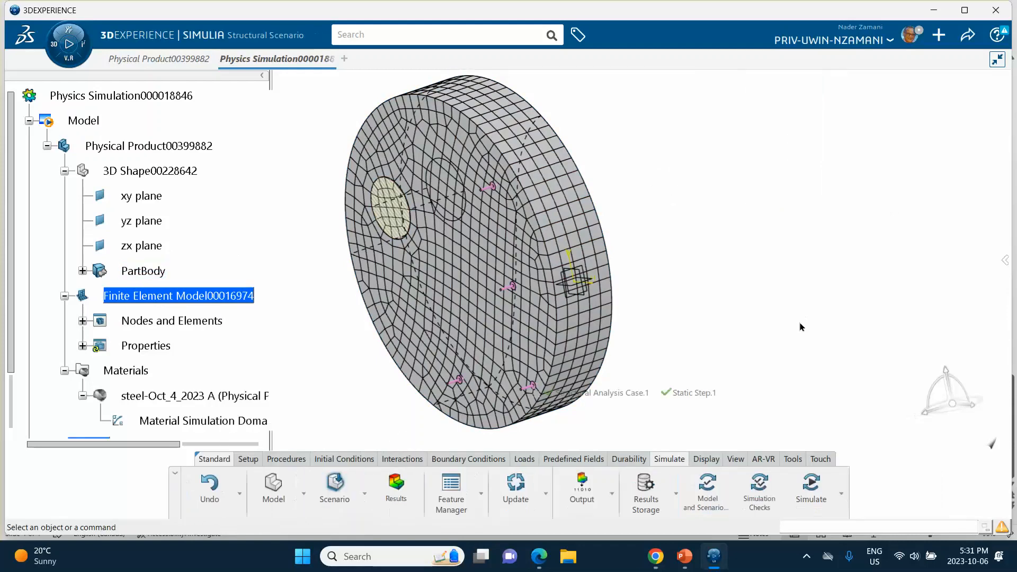
left_click(709, 490)
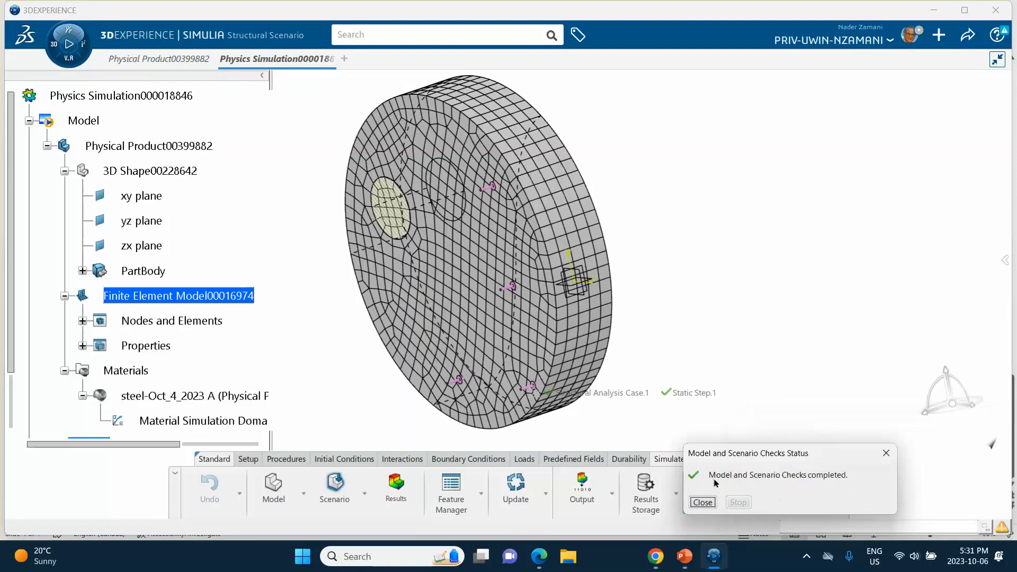
left_click(703, 502)
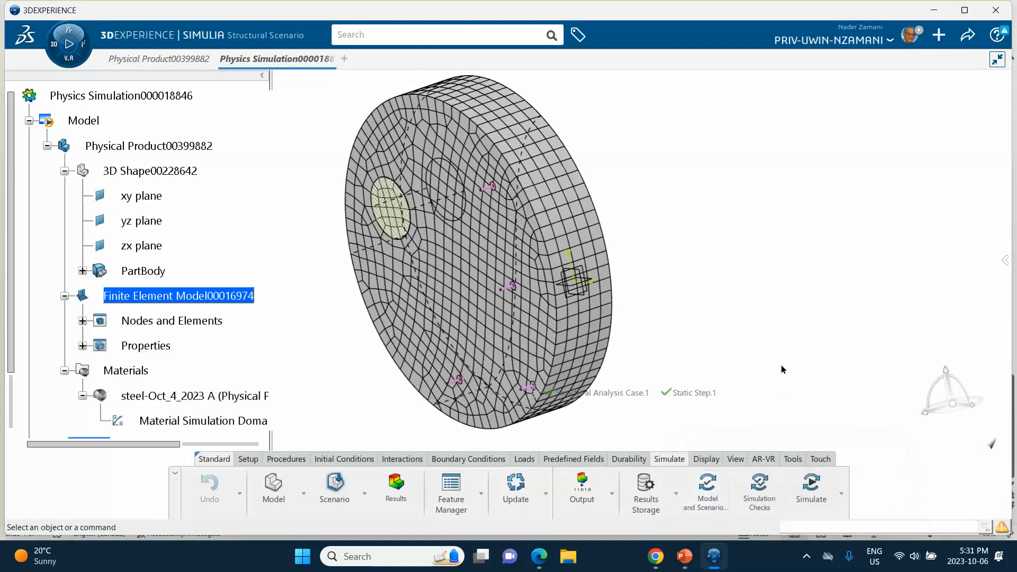
Run the simulation checks for the structural analysis case as local interactive with 4 cores and close the status report
left_click(761, 491)
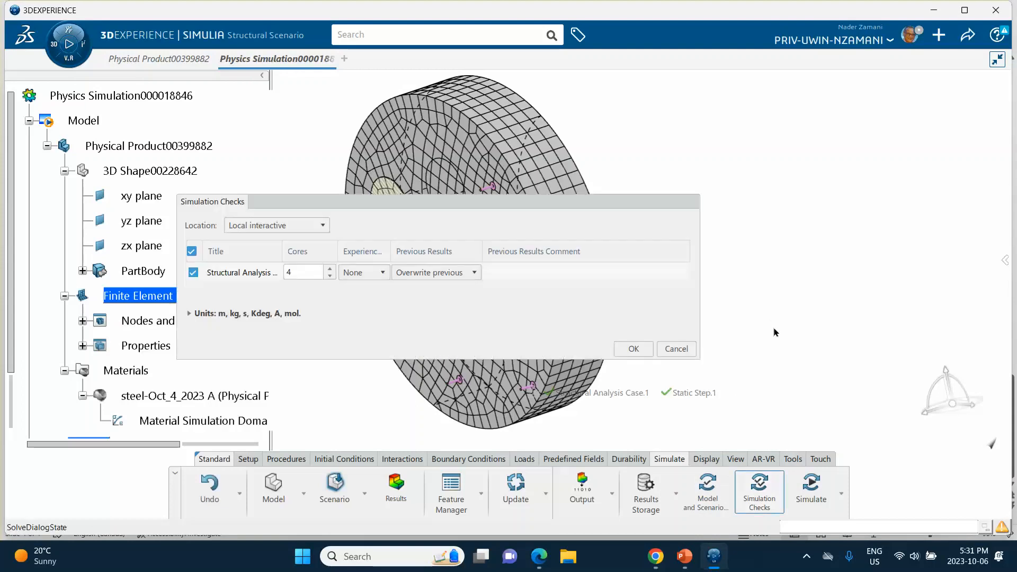
left_click(633, 349)
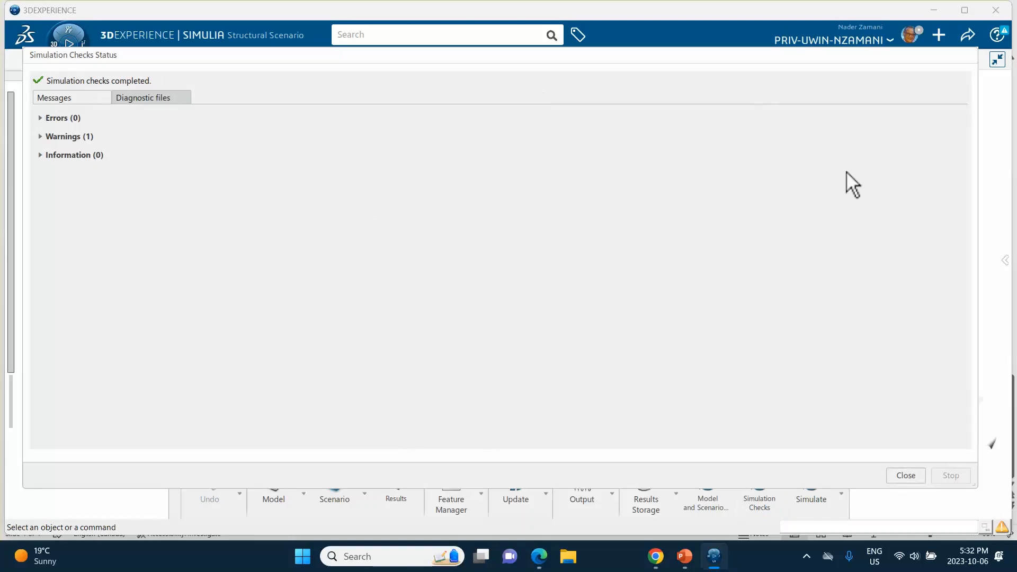
left_click(912, 472)
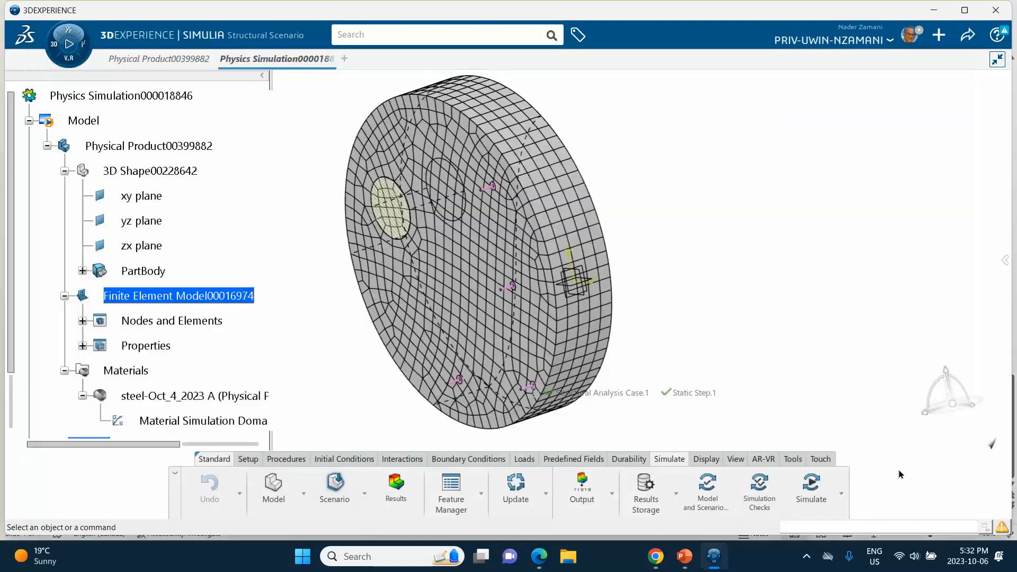
Simulate the structural analysis case as local interactive with 4 cores and close the simulation status report
left_click(813, 494)
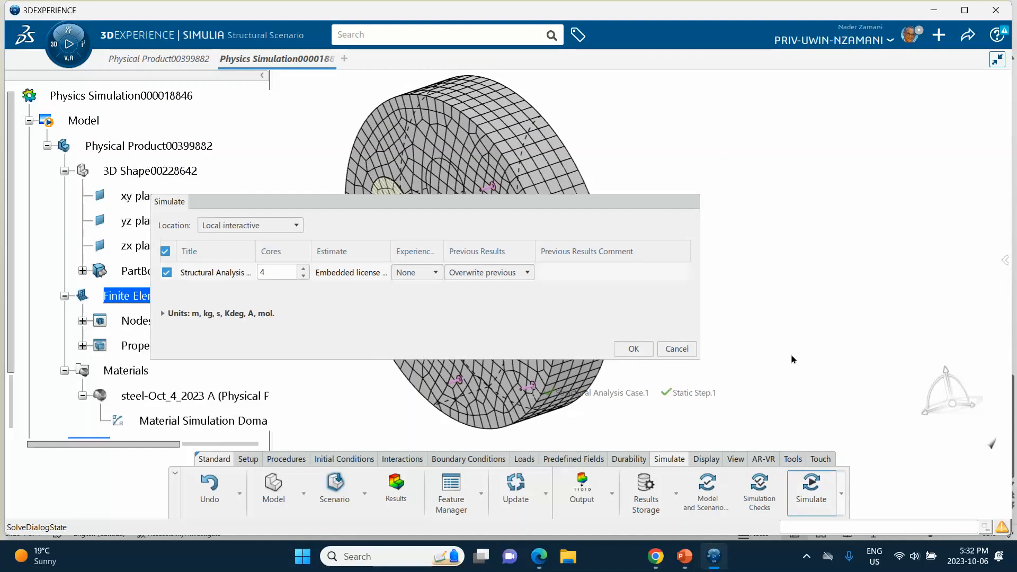
left_click(634, 345)
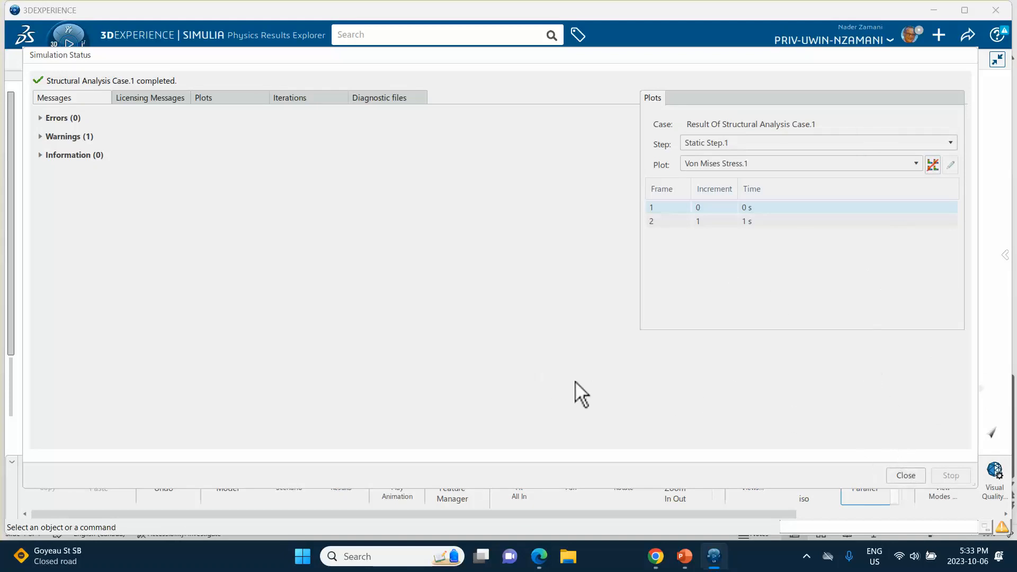
left_click(907, 476)
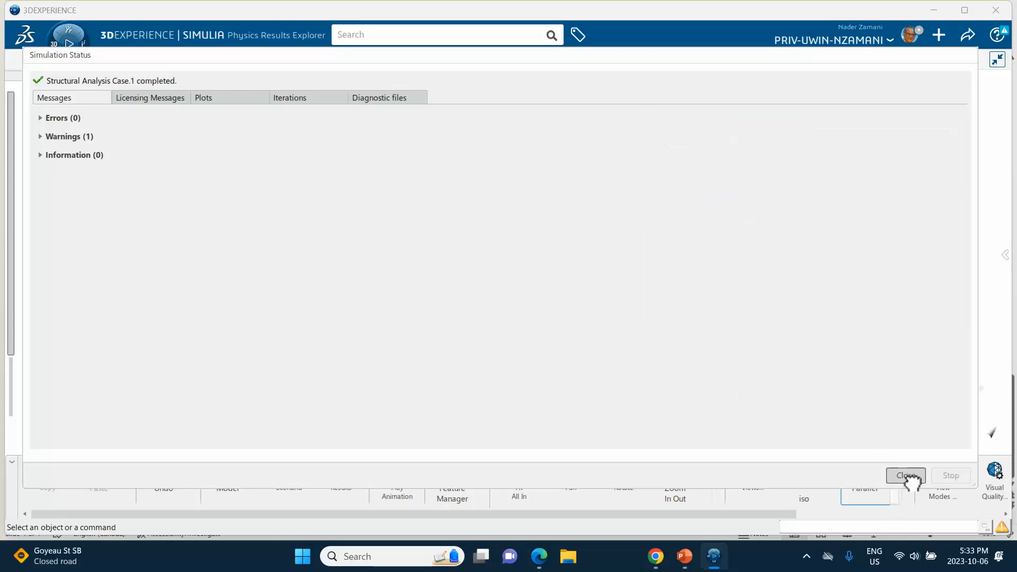
Display the Von Mises Stress.1 plot for the 1 s frame and inspect the stress distribution on the disc
left_click(698, 221)
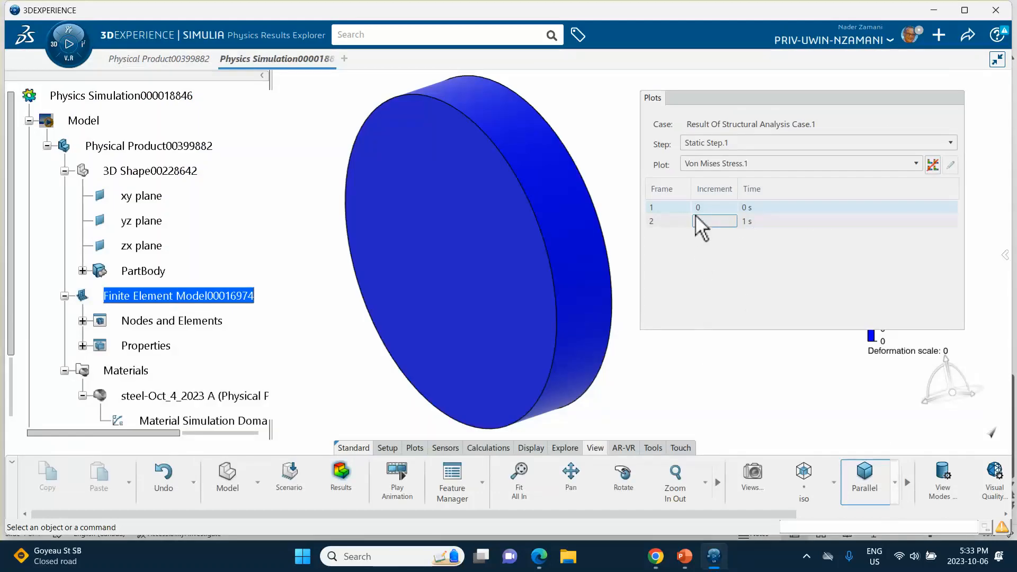
left_click(762, 223)
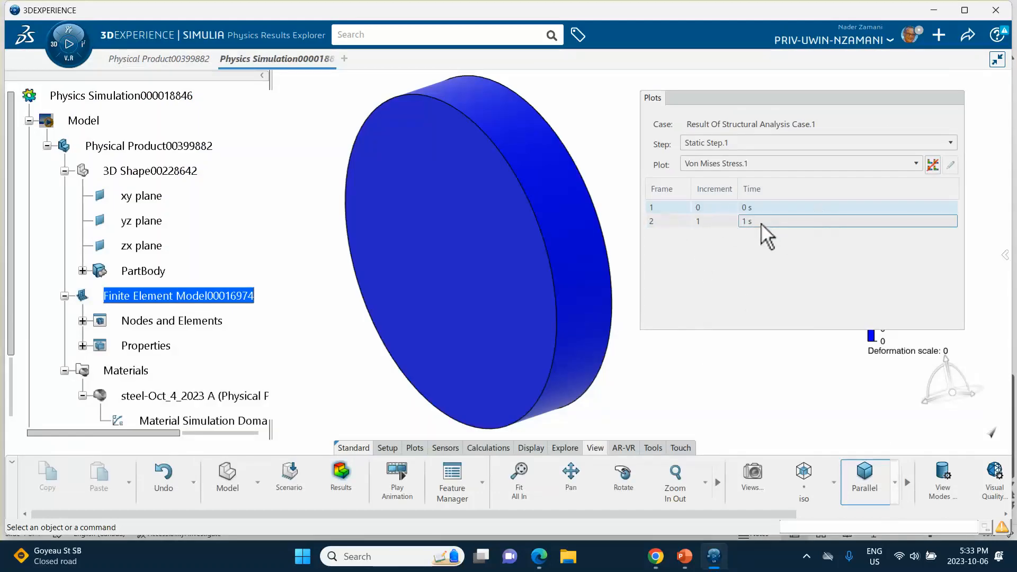
left_click(761, 223)
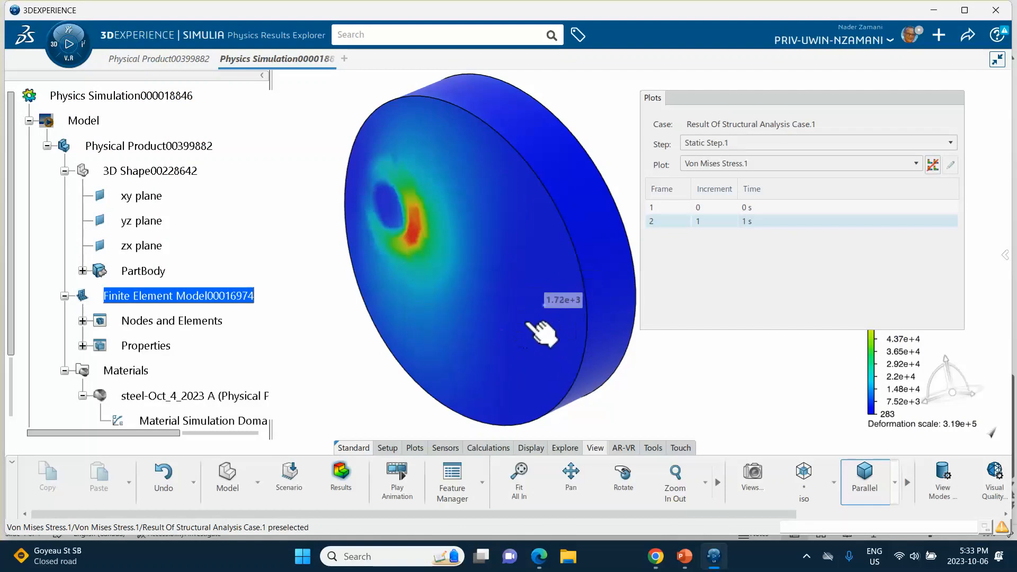
middle_click_drag(514, 331, 635, 293)
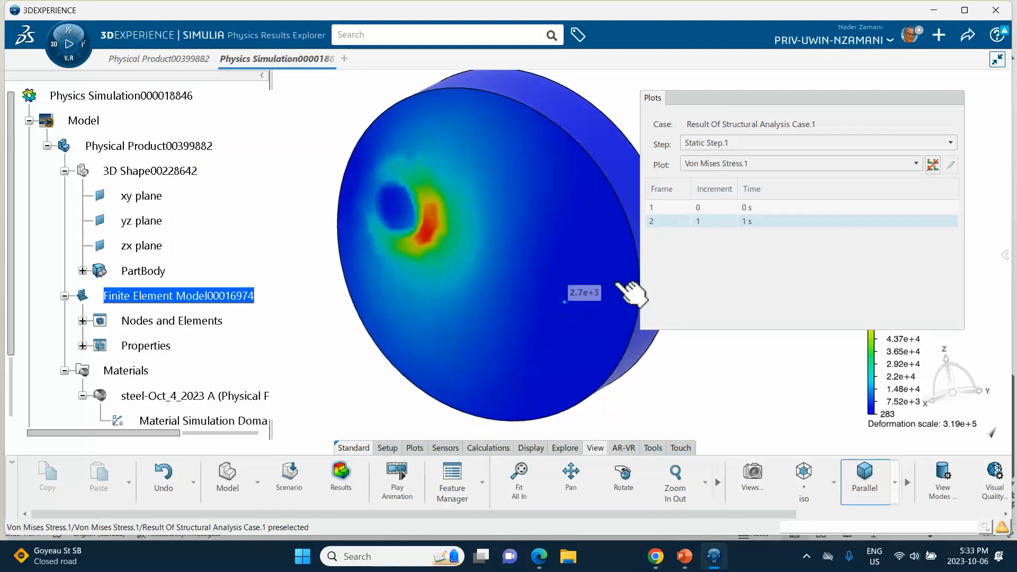
Switch the result plot to Displacement.1, inspect the displacement on the disc, and collapse the plot settings
left_click(758, 164)
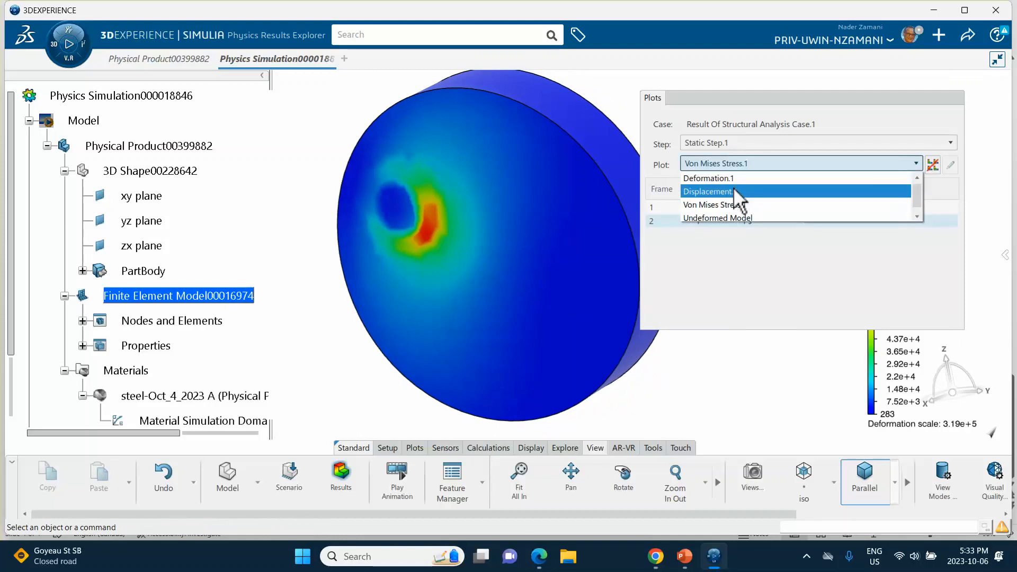
left_click(739, 192)
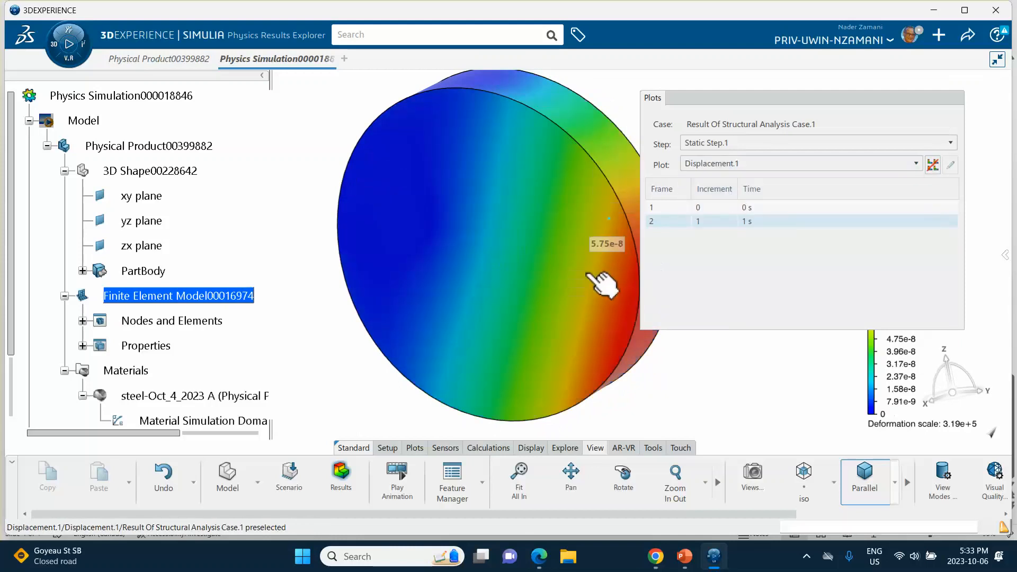
middle_click_drag(606, 283, 610, 231)
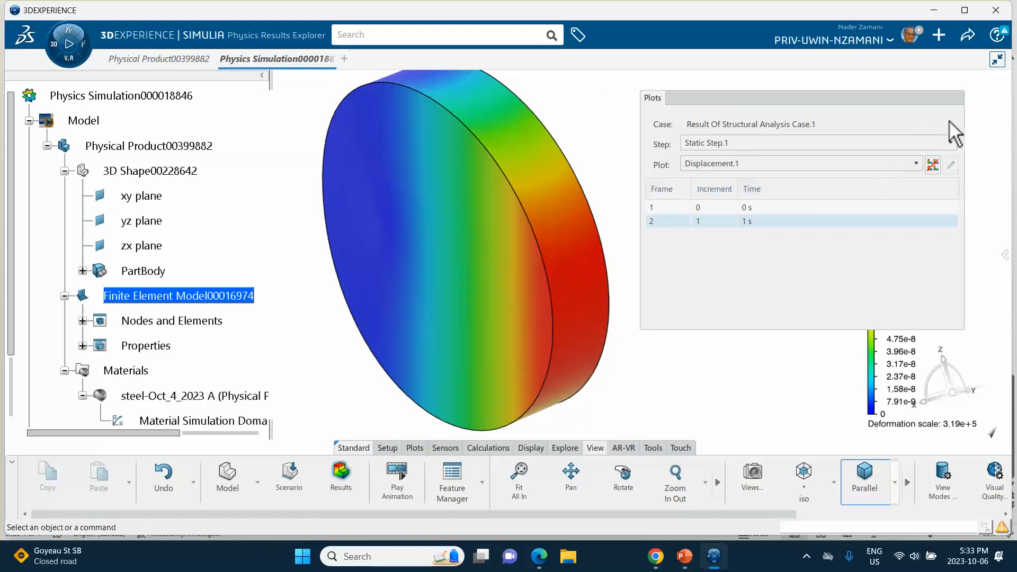
left_click(845, 100)
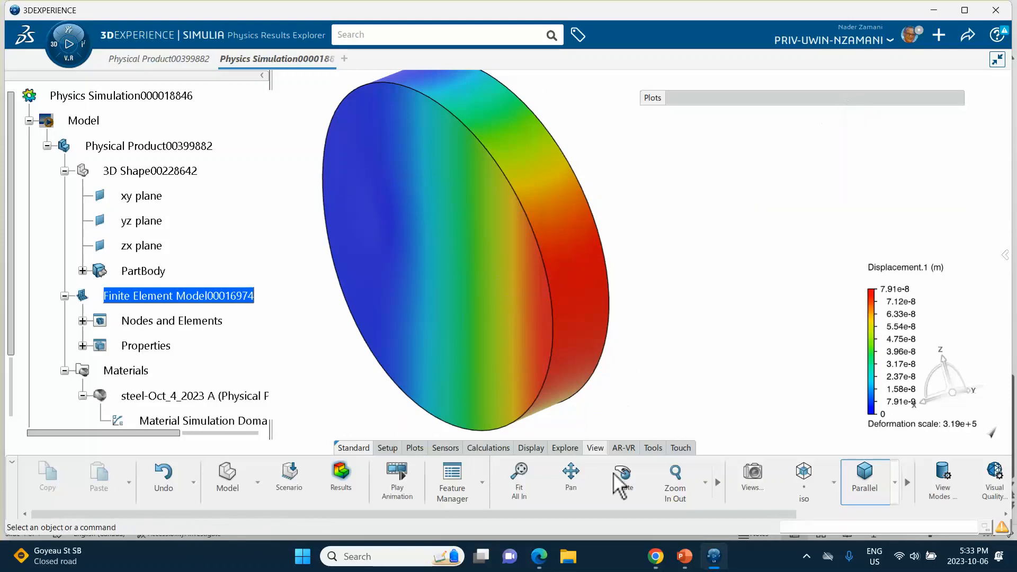
Switch to PowerPoint to review the slide on changing the number of layers through the thickness, and minimize the presentation
left_click(681, 554)
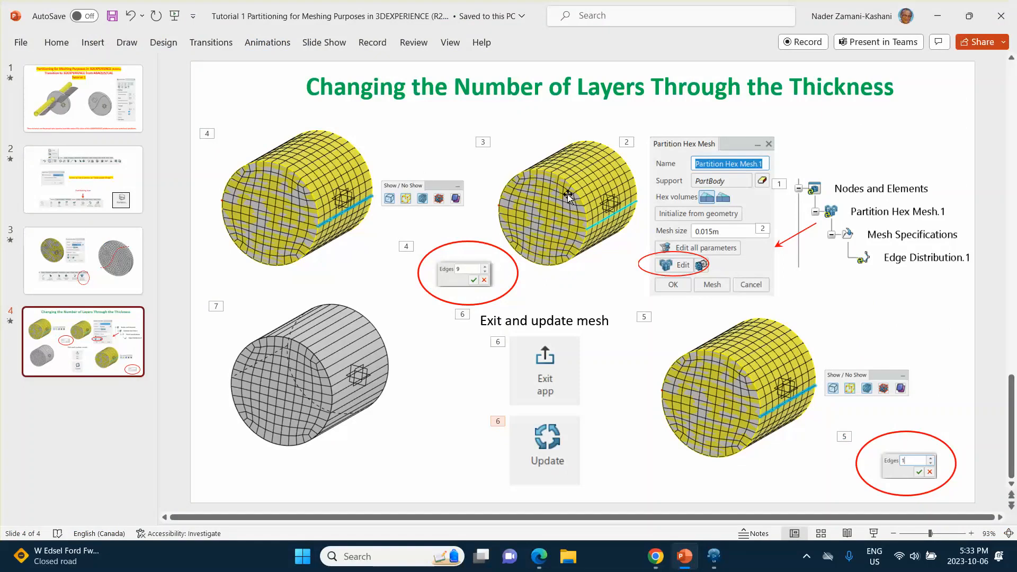
left_click(936, 18)
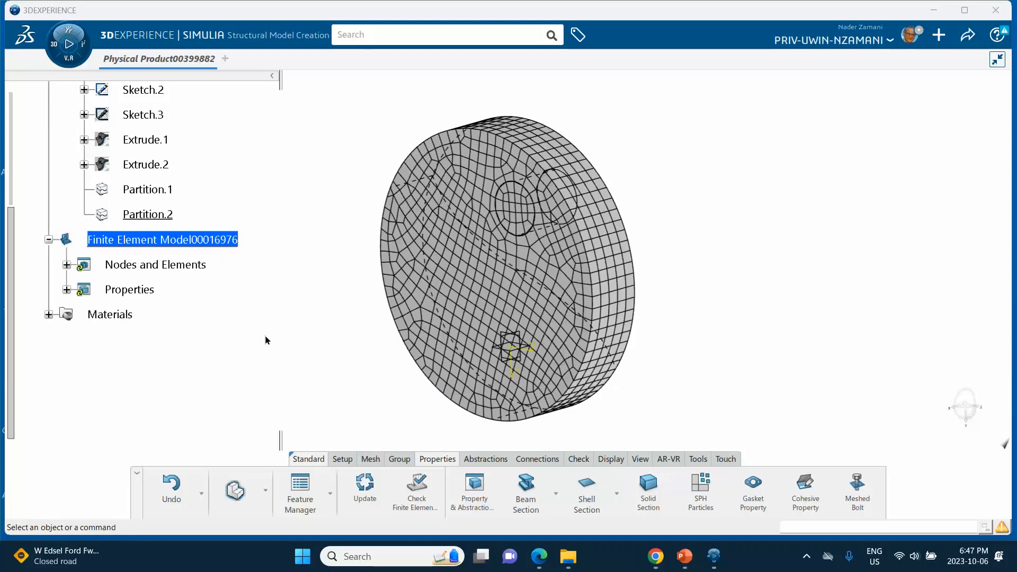
Open Partition Hex Mesh.1 from the finite element model's nodes and elements and start editing it in the Partition Hex Mesher
left_click(66, 264)
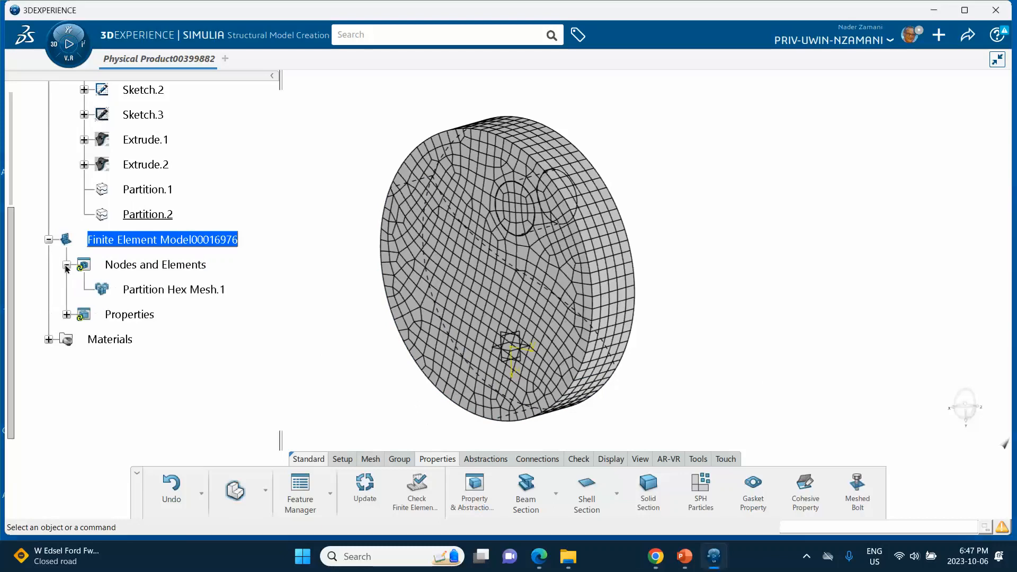
double_click(156, 290)
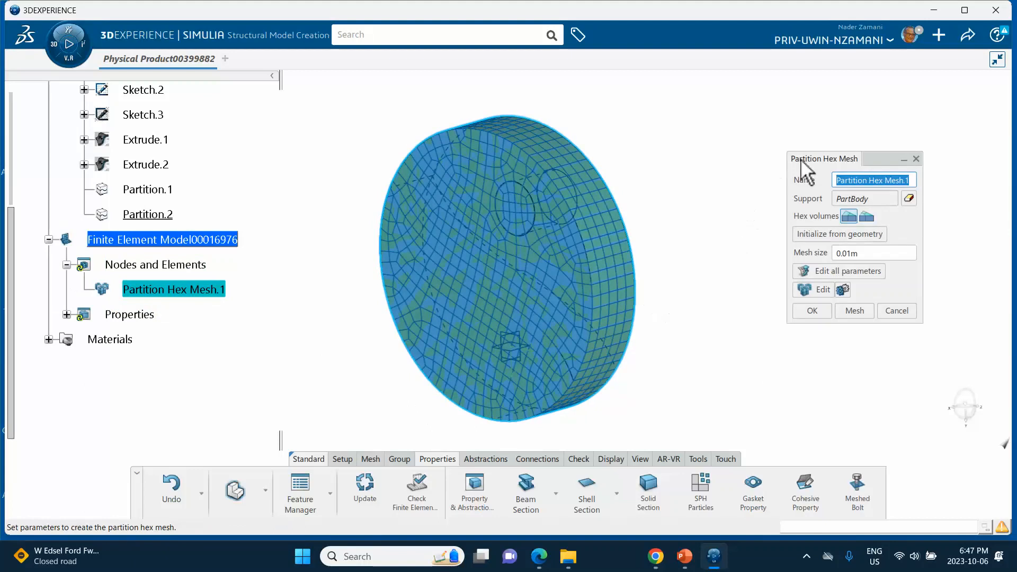
left_click_drag(872, 159, 789, 150)
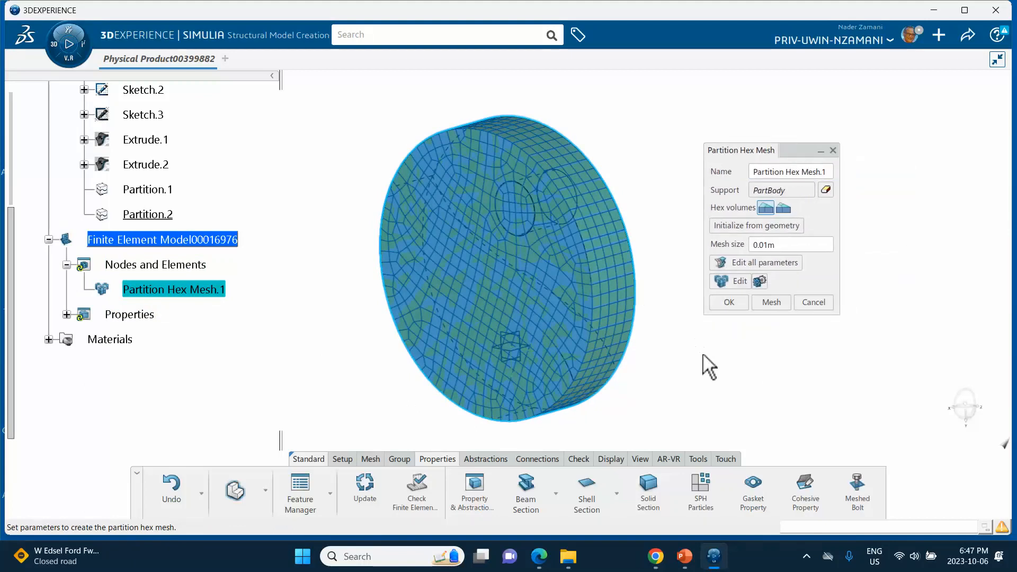
left_click(734, 281)
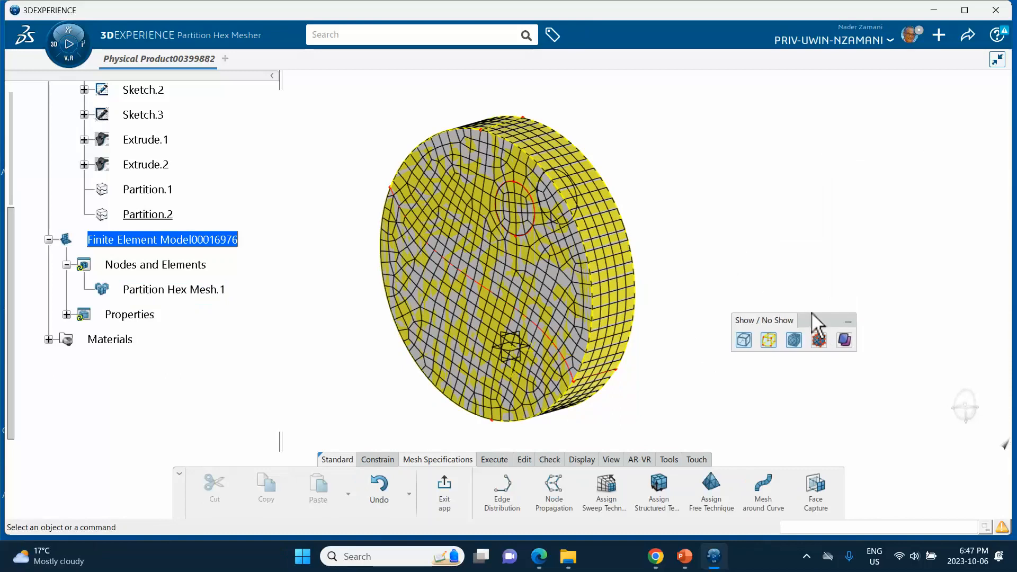
Show the node distribution with edge counts and hide the geometry and mesh, leaving only the disc's edges displayed
left_click_drag(814, 316, 726, 174)
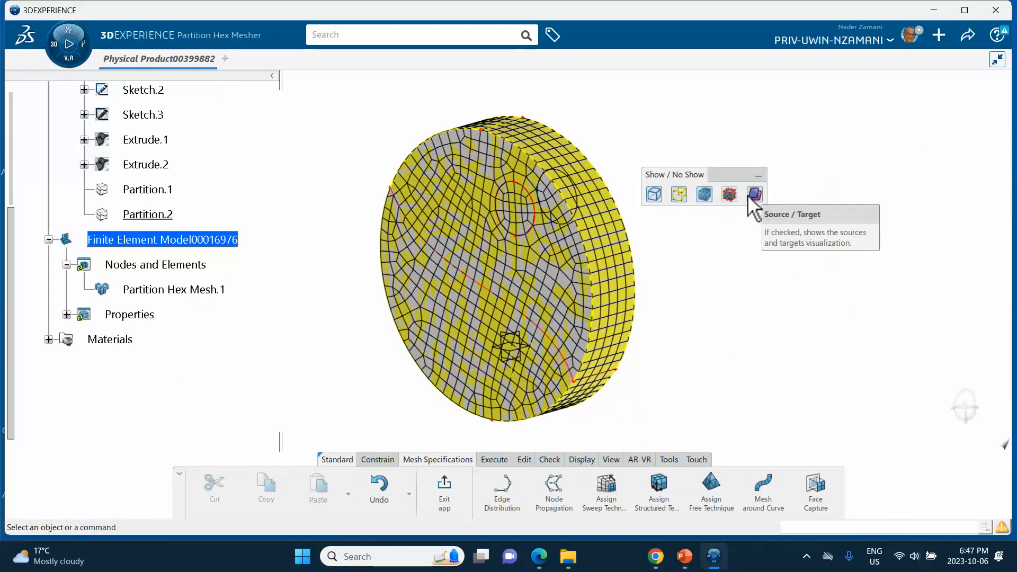
left_click(654, 194)
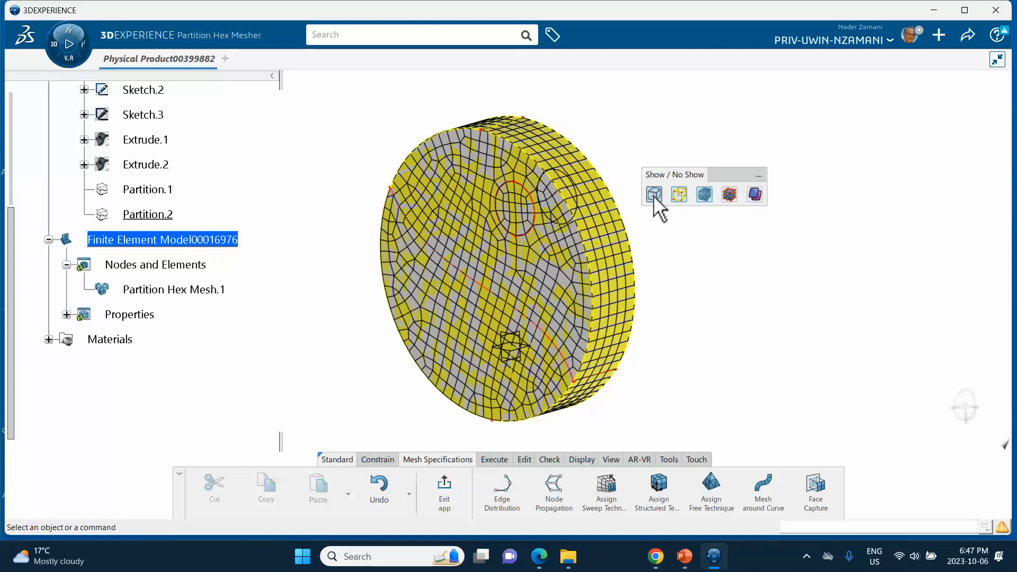
left_click(654, 194)
left_click(729, 195)
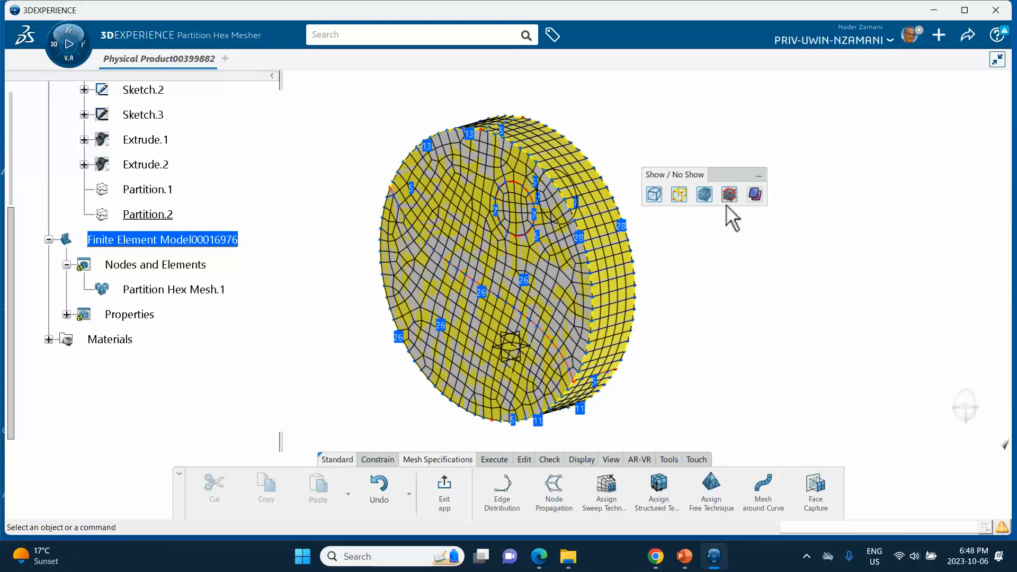
left_click(654, 195)
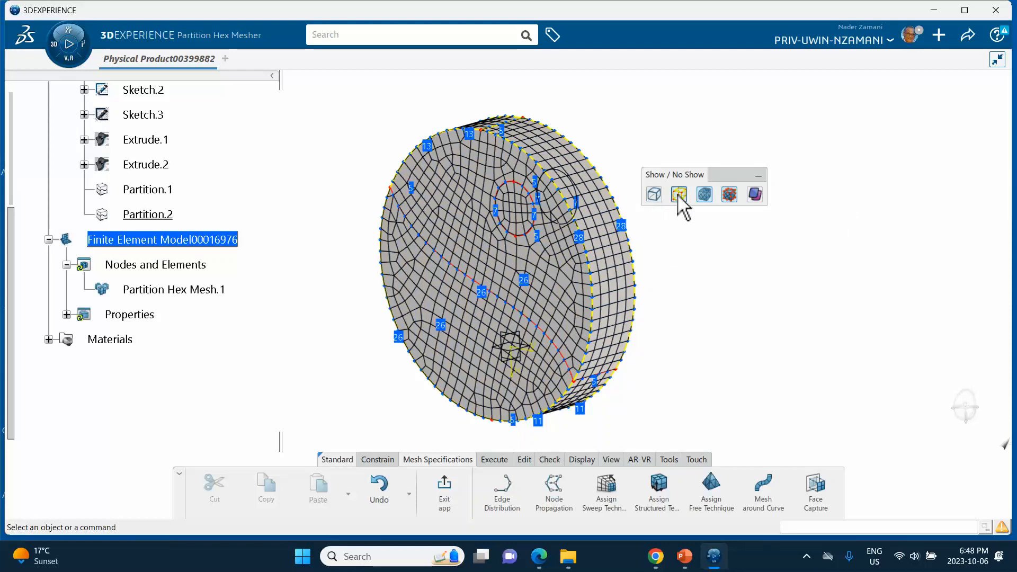
left_click(702, 194)
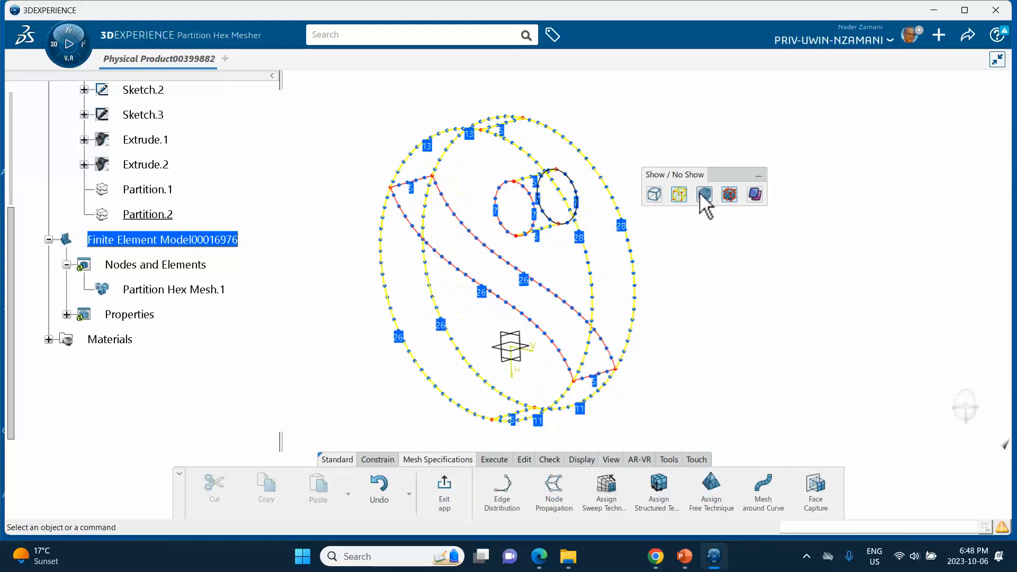
Apply a uniform edge distribution with 1 edge to the six straight edges through the disc's thickness, including those of the circular partition
middle_click_drag(684, 250, 636, 212)
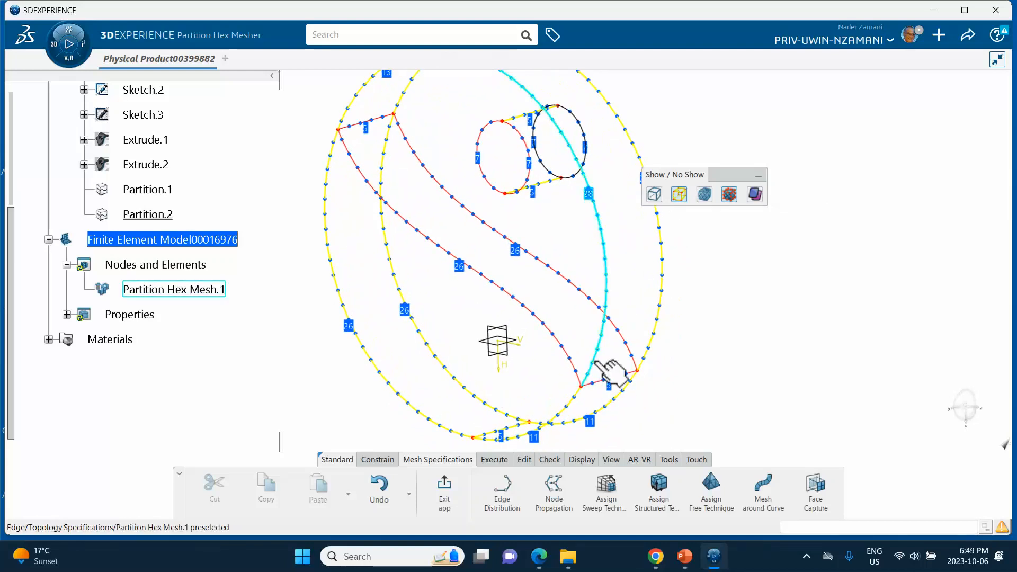
middle_click_drag(609, 371, 570, 269)
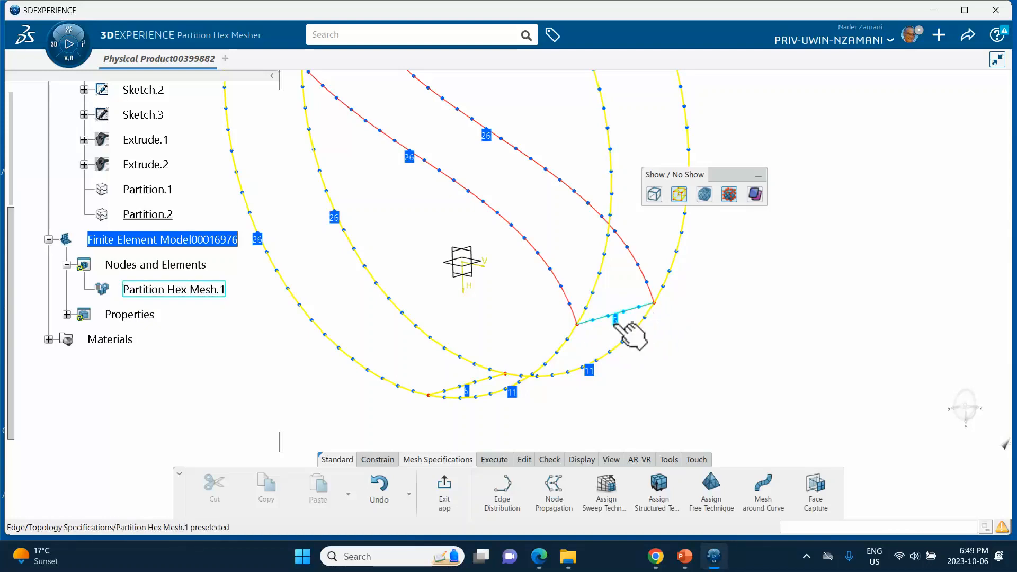
middle_click_drag(687, 310, 642, 356)
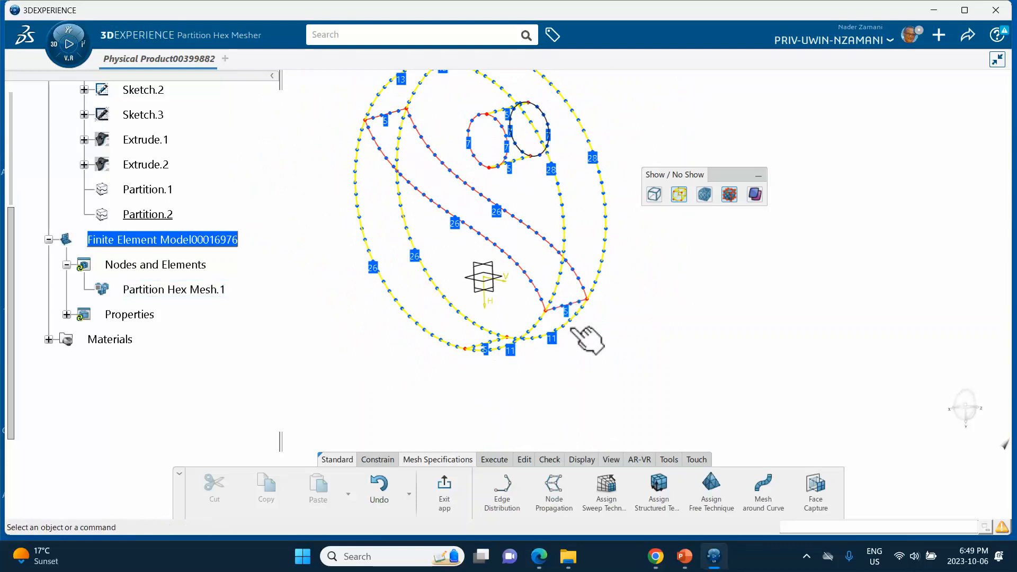
left_click(503, 491)
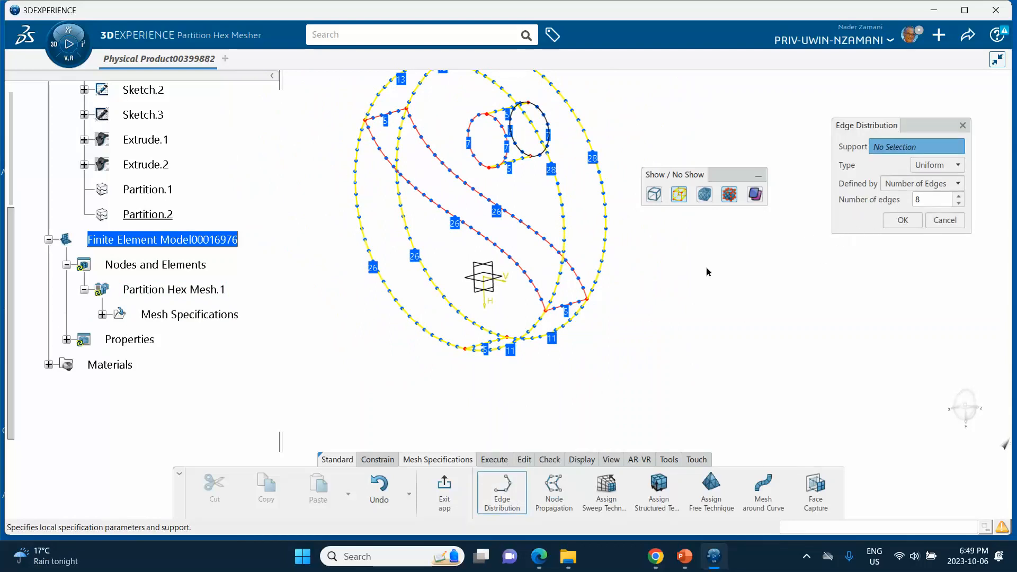
left_click(585, 302)
middle_click_drag(591, 254, 588, 299)
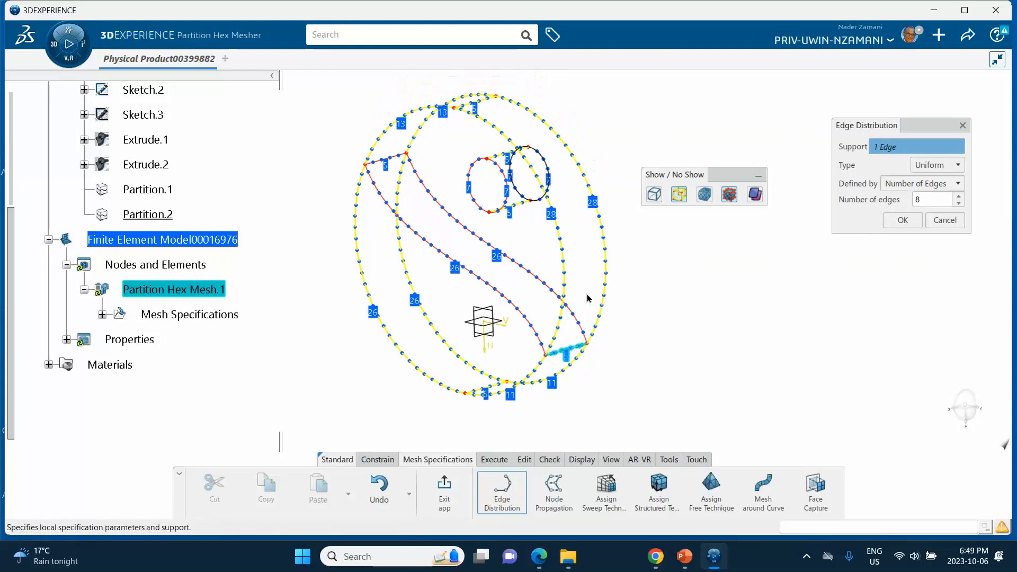
left_click(526, 206)
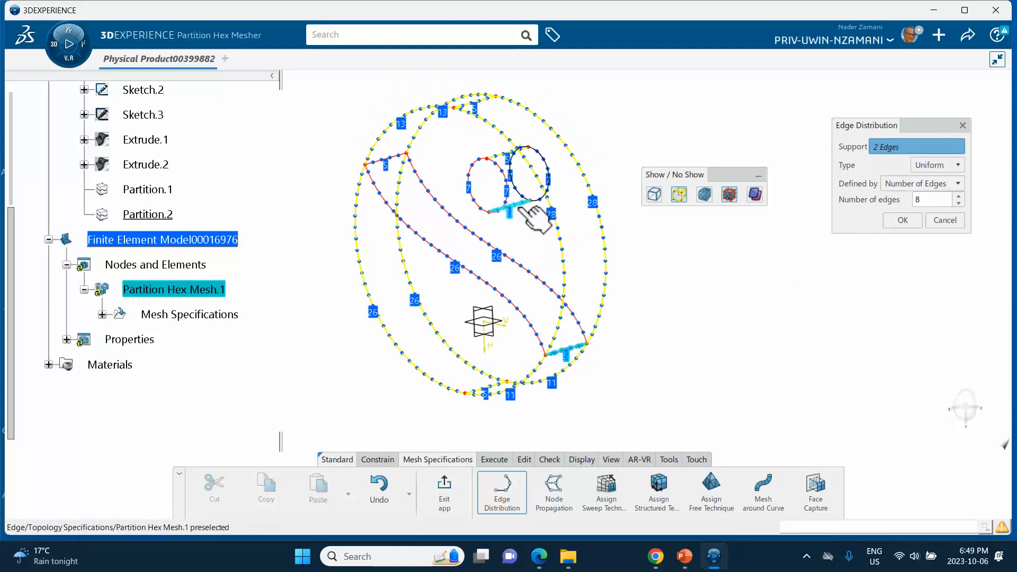
left_click(503, 157)
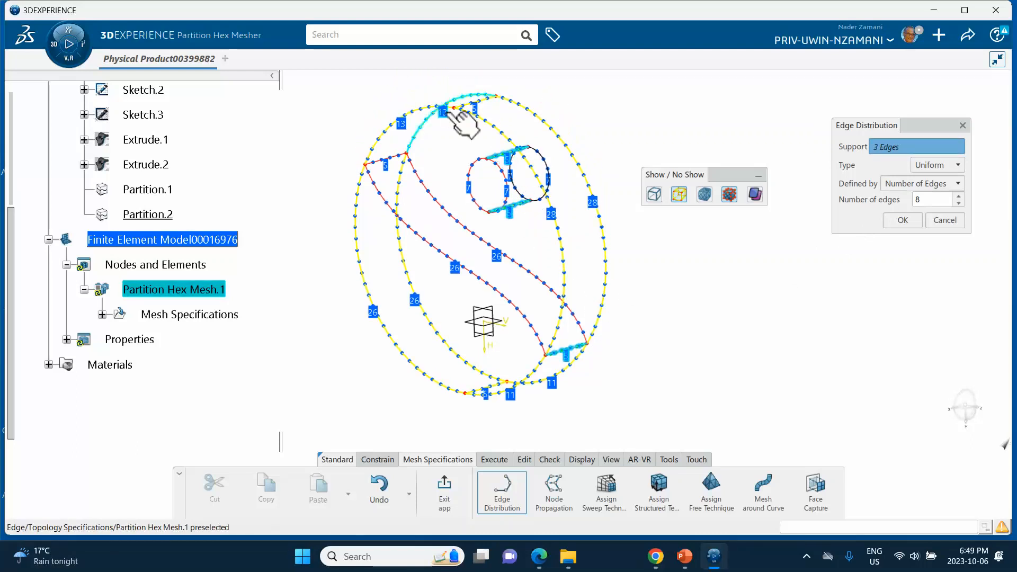
left_click(491, 99)
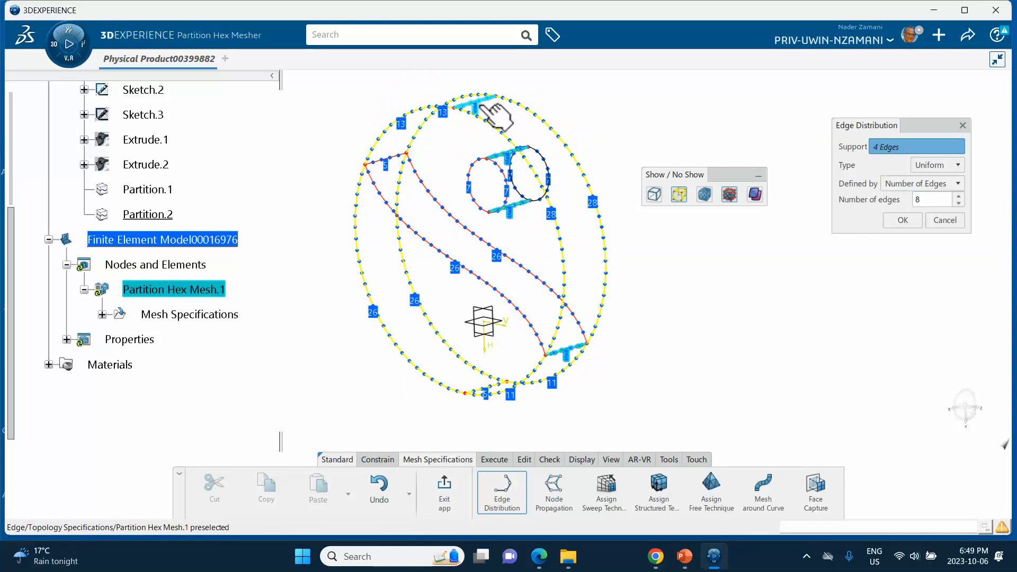
left_click(394, 158)
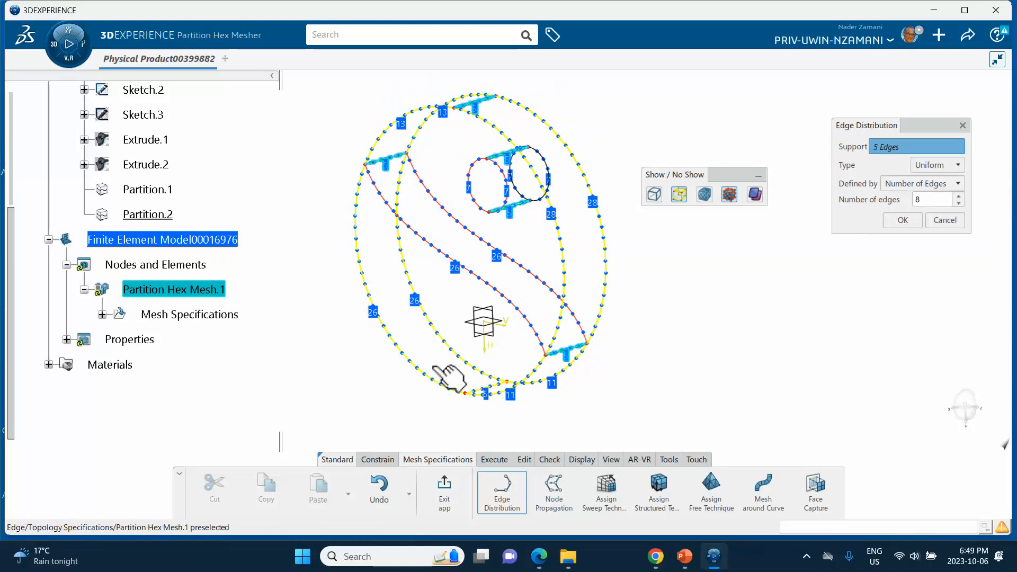
middle_click_drag(485, 360, 515, 397)
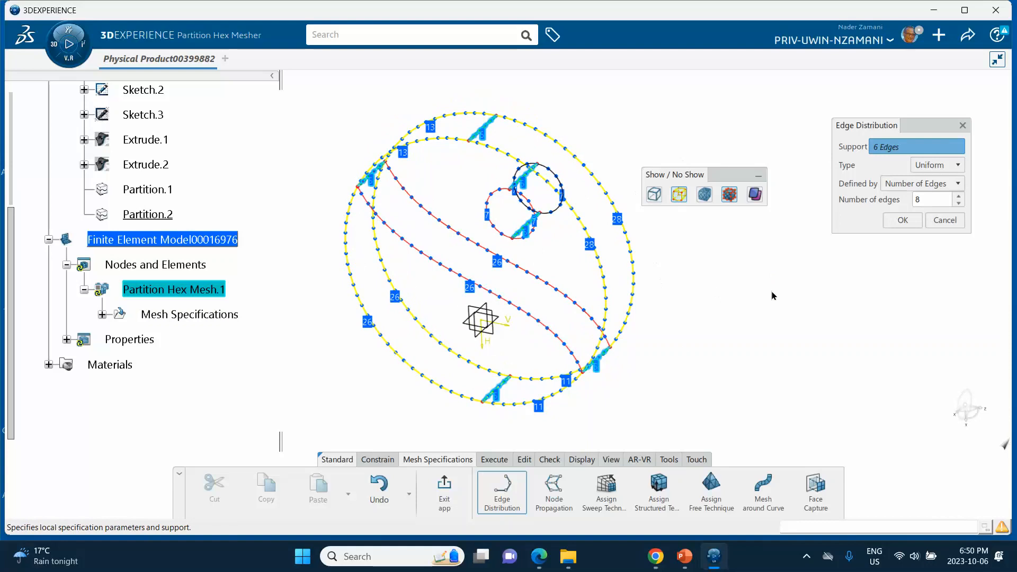
left_click_drag(925, 201, 879, 197)
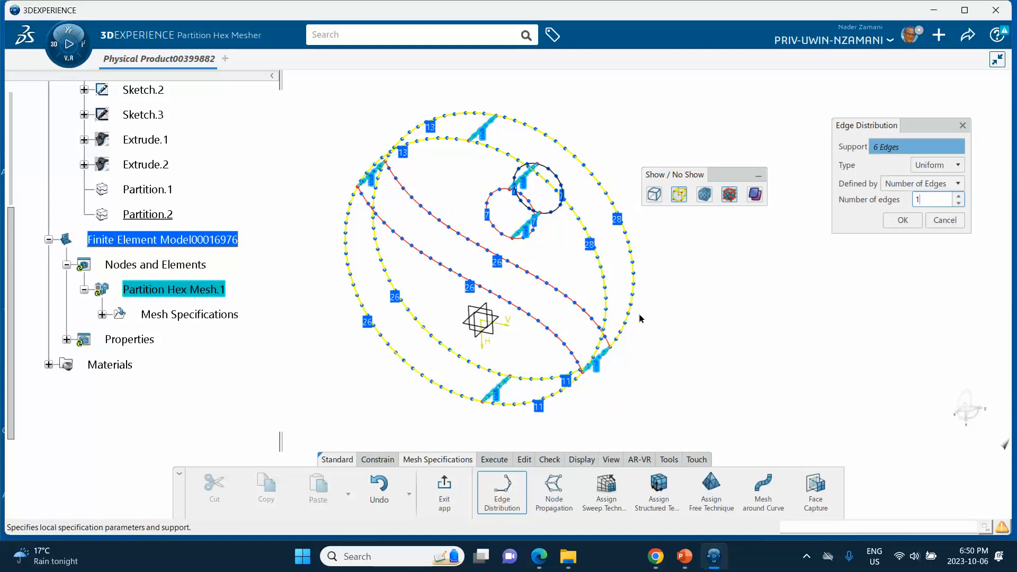
left_click(903, 220)
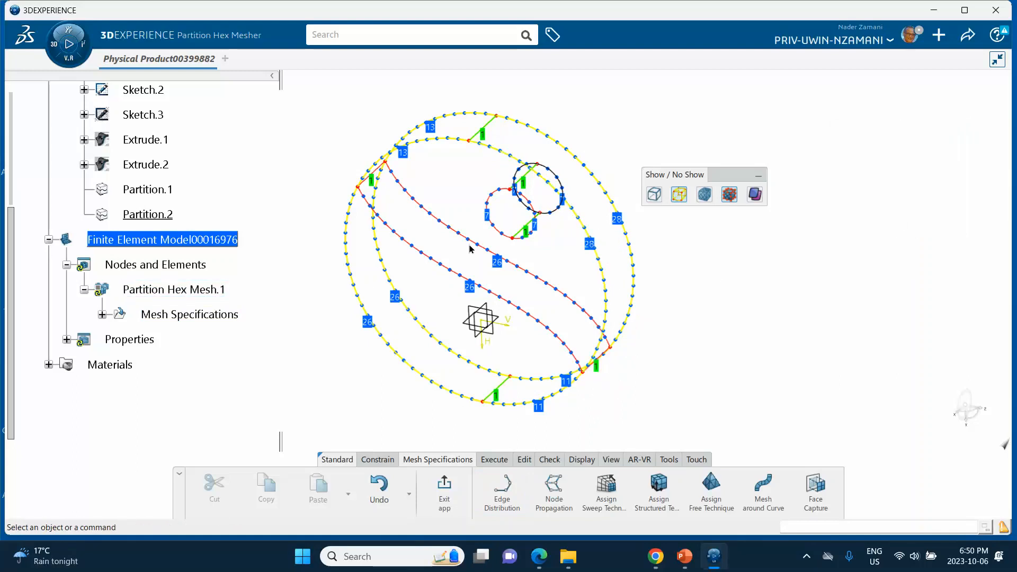
Exit the Partition Hex Mesher and update the disc's mesh
middle_click_drag(632, 374, 650, 334)
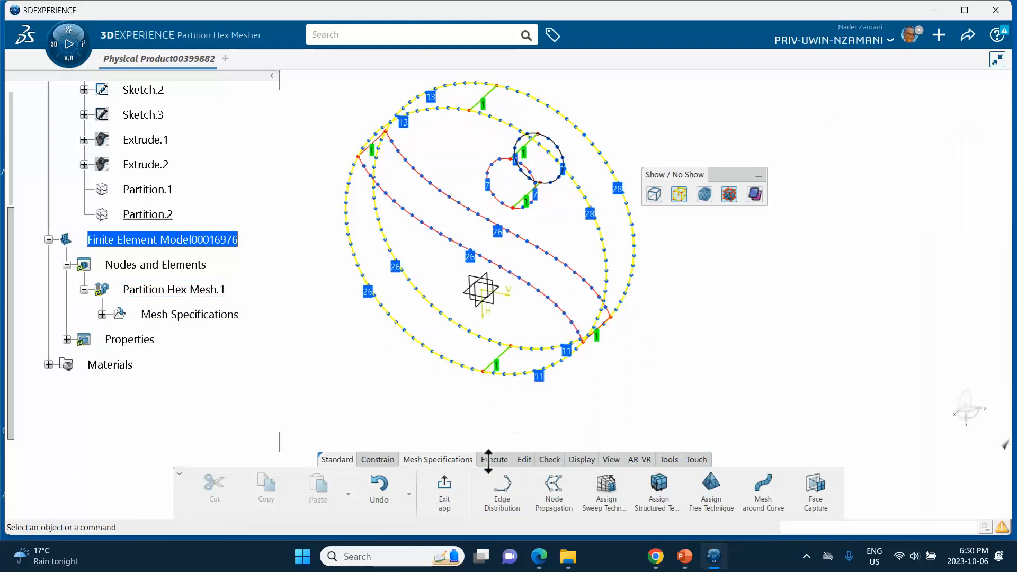
left_click(445, 493)
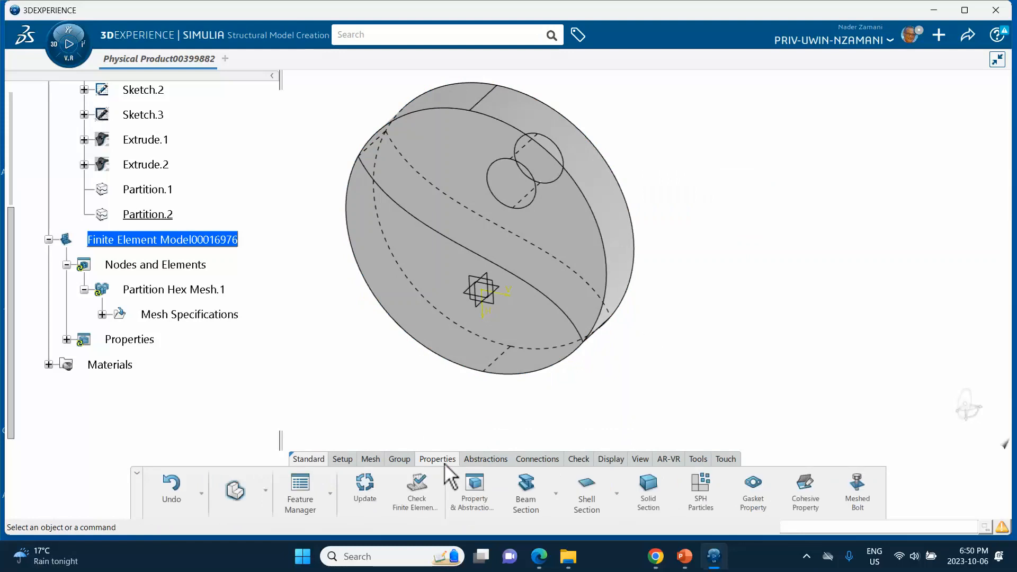
left_click(365, 488)
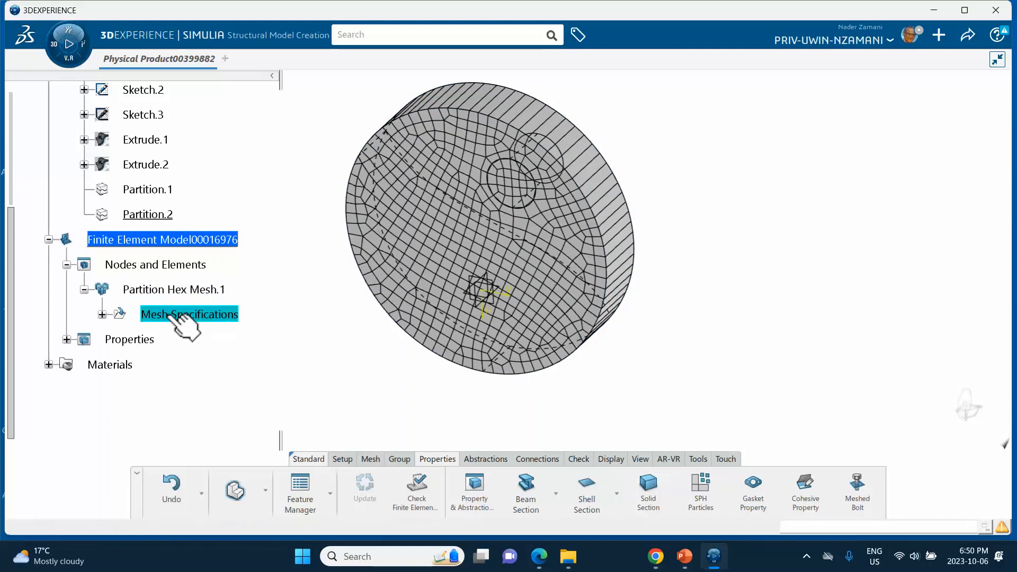
Reopen Partition Hex Mesh.1 from its mesh specifications and start editing it in the Partition Hex Mesher
double_click(168, 317)
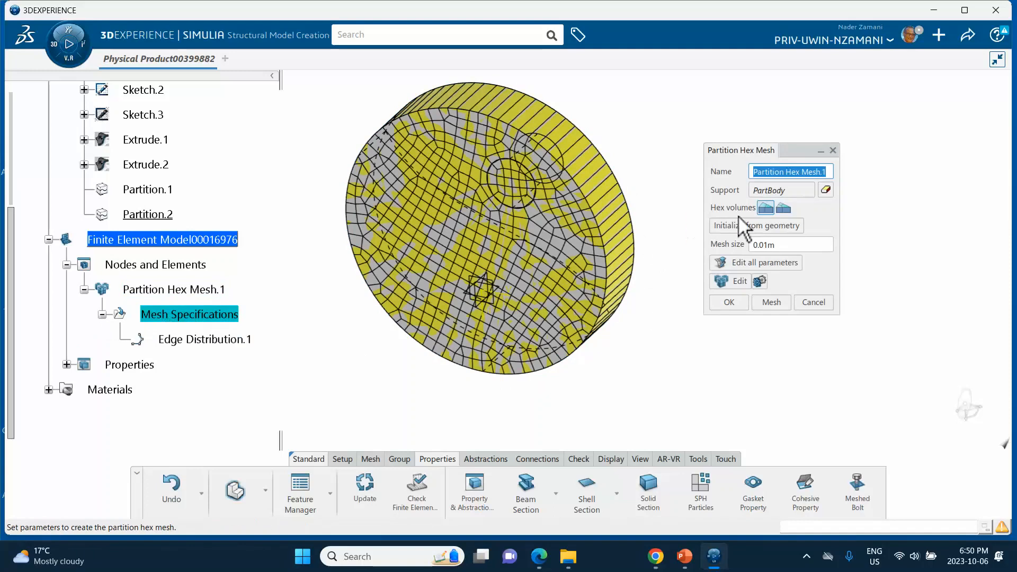
left_click(732, 282)
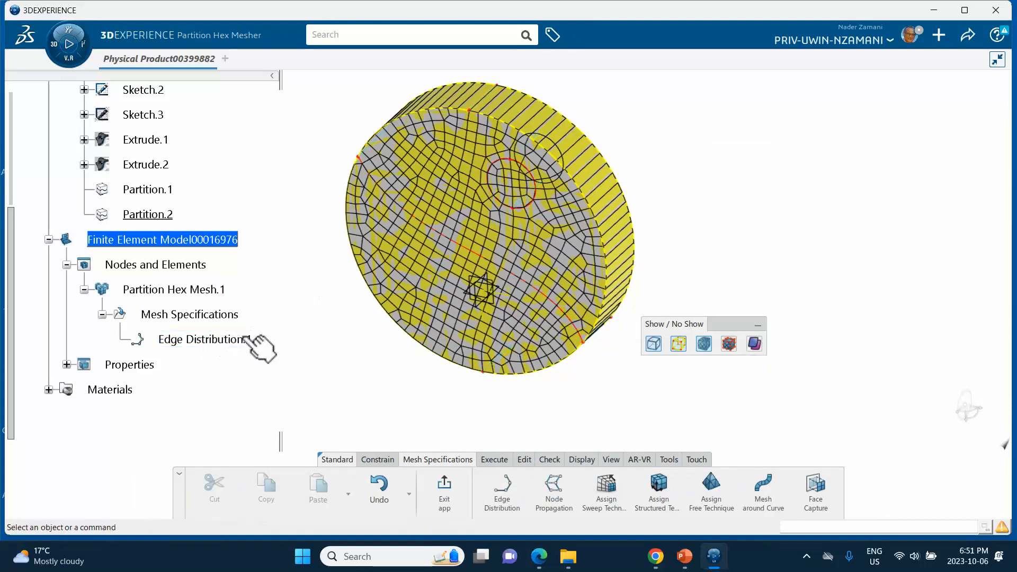
double_click(207, 340)
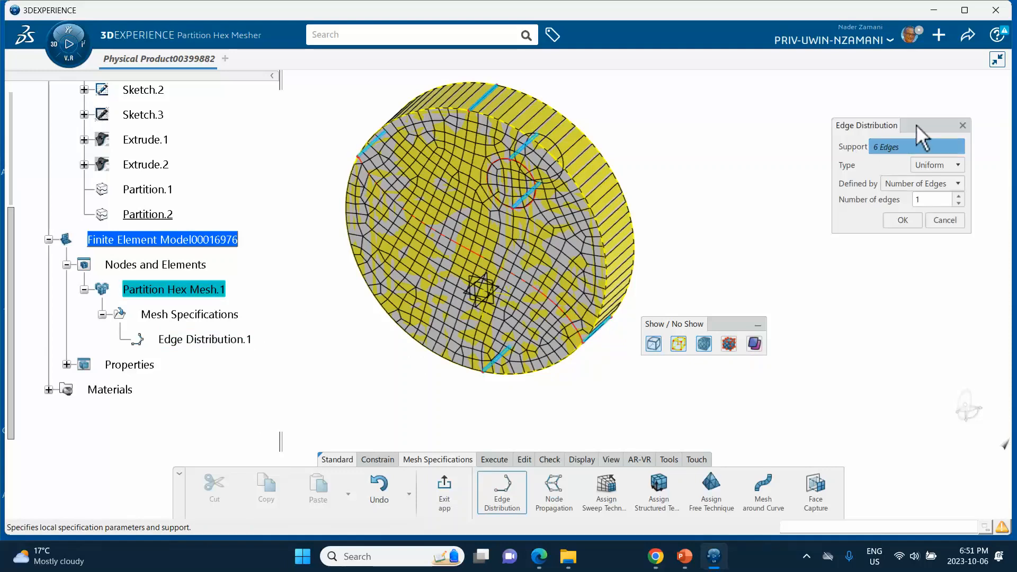
left_click_drag(917, 125, 847, 122)
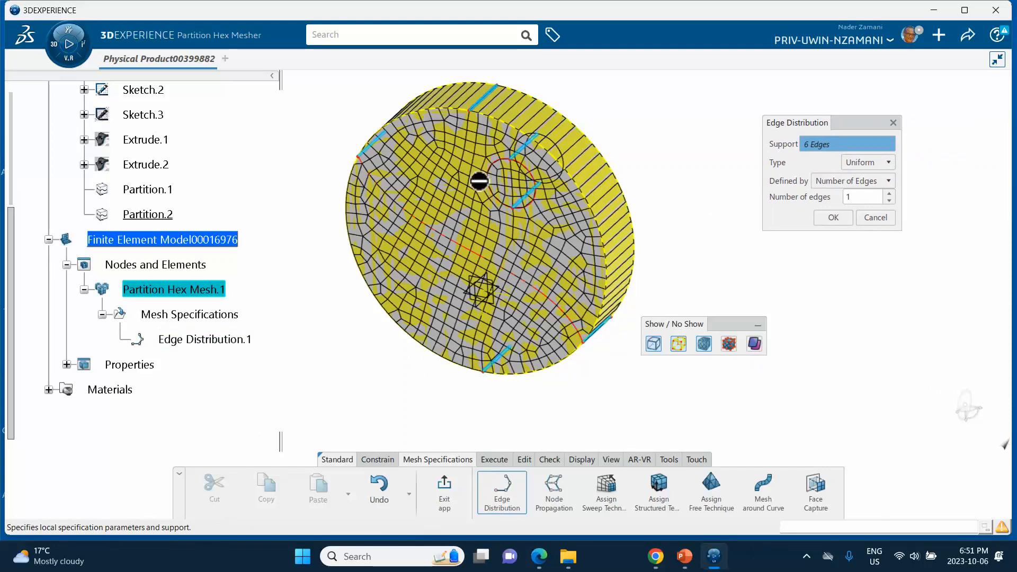
left_click(876, 218)
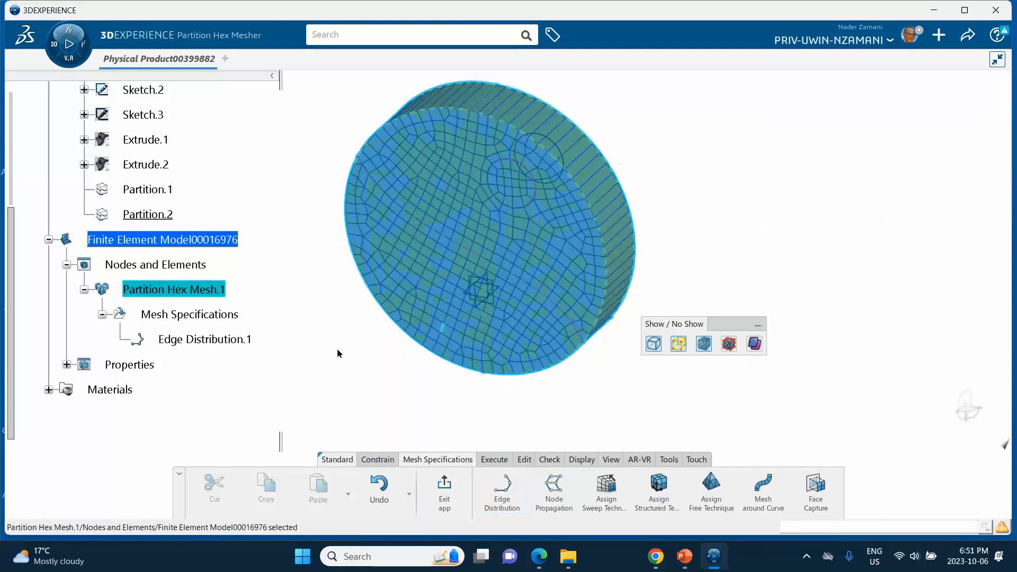
Set Edge Distribution.1 on the six through-thickness edges to 2 edges
double_click(202, 342)
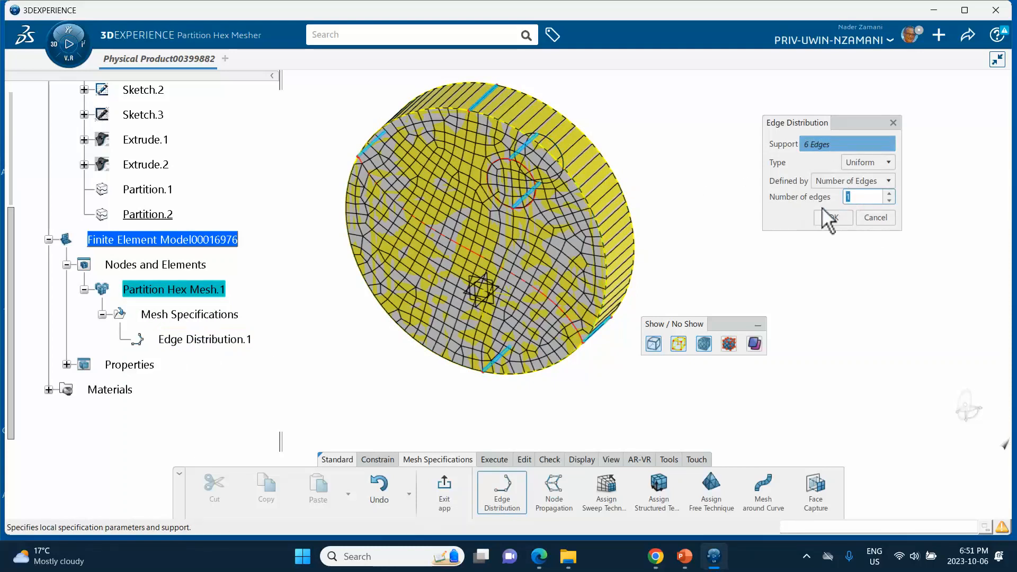
type("2")
left_click(838, 218)
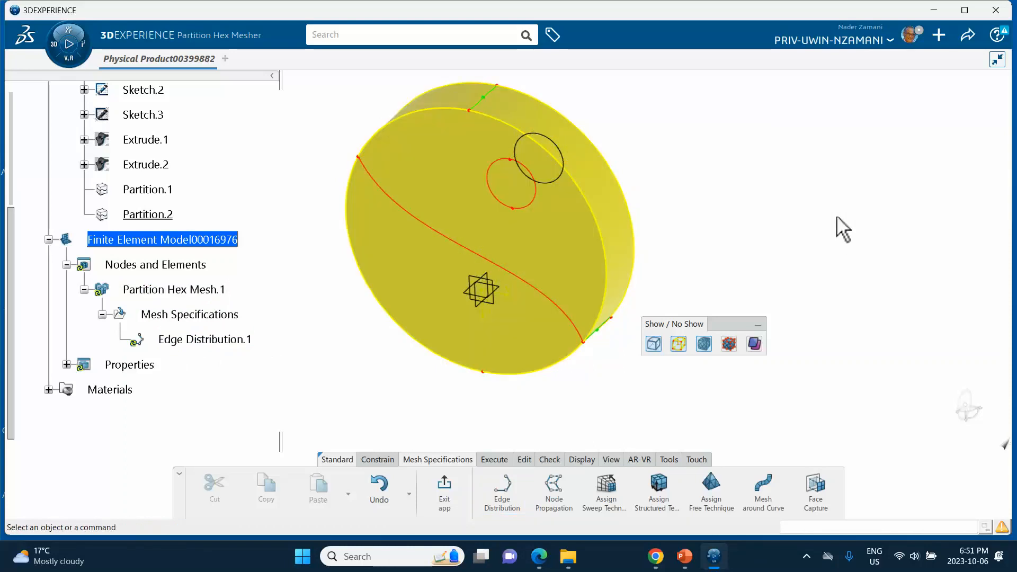
Exit the Partition Hex Mesher, update the disc's mesh and inspect the layers through its thickness
left_click(444, 490)
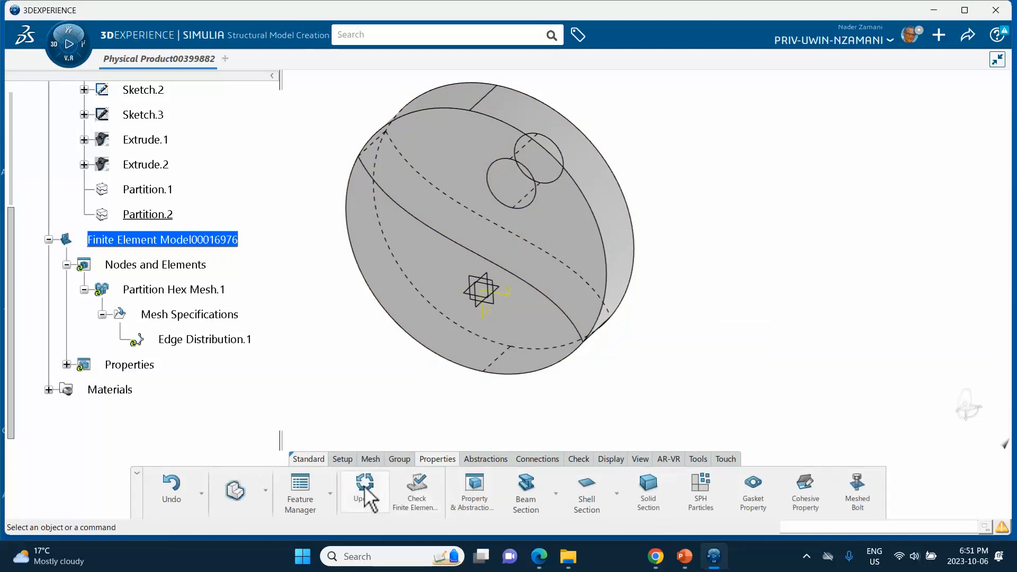
left_click(365, 488)
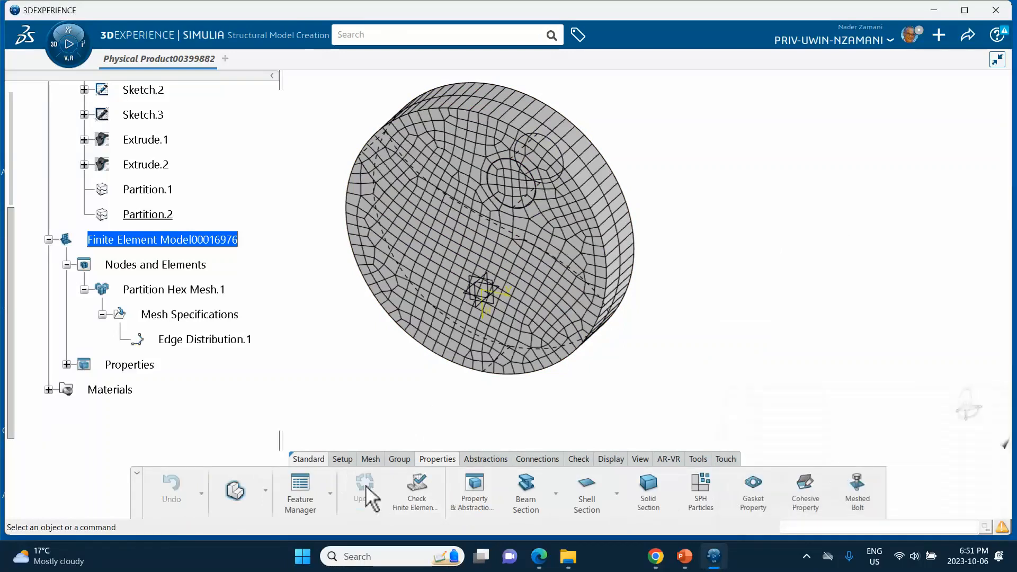
middle_click_drag(633, 325, 610, 352)
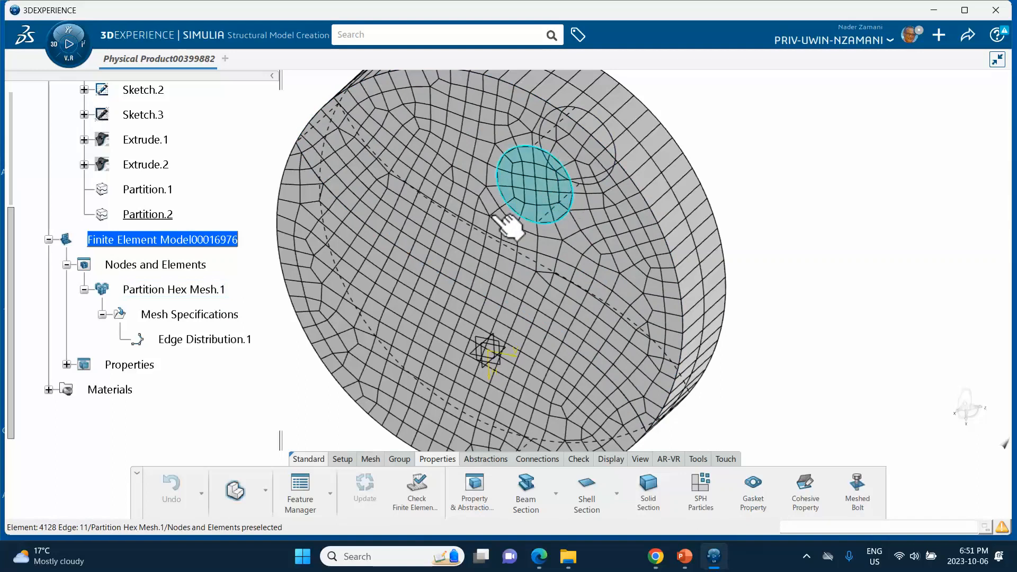
middle_click_drag(746, 202, 497, 316)
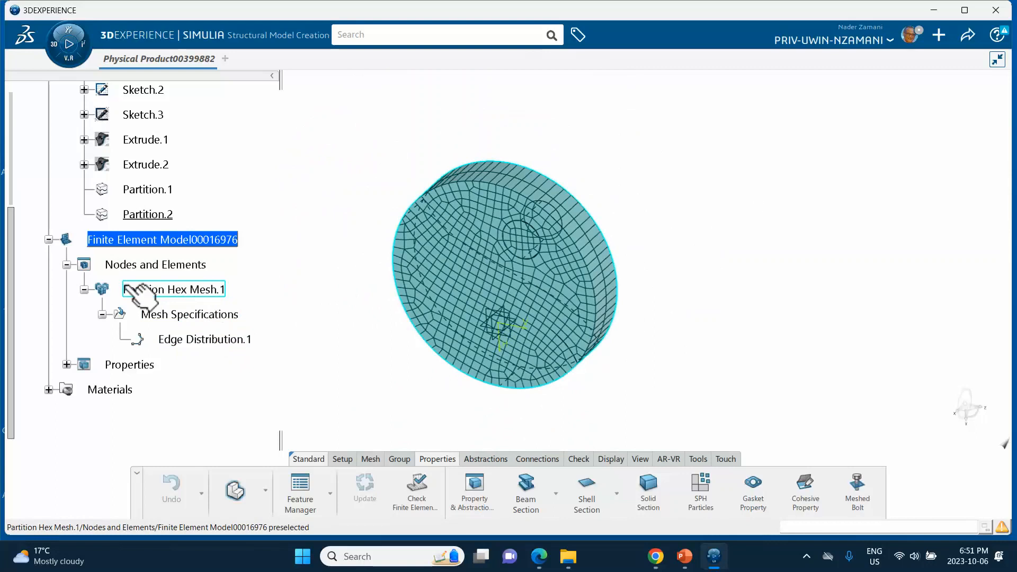
Edit Partition Hex Mesh.1 again and apply a uniform distribution of 20 edges to both front arcs of the circular partition
double_click(174, 290)
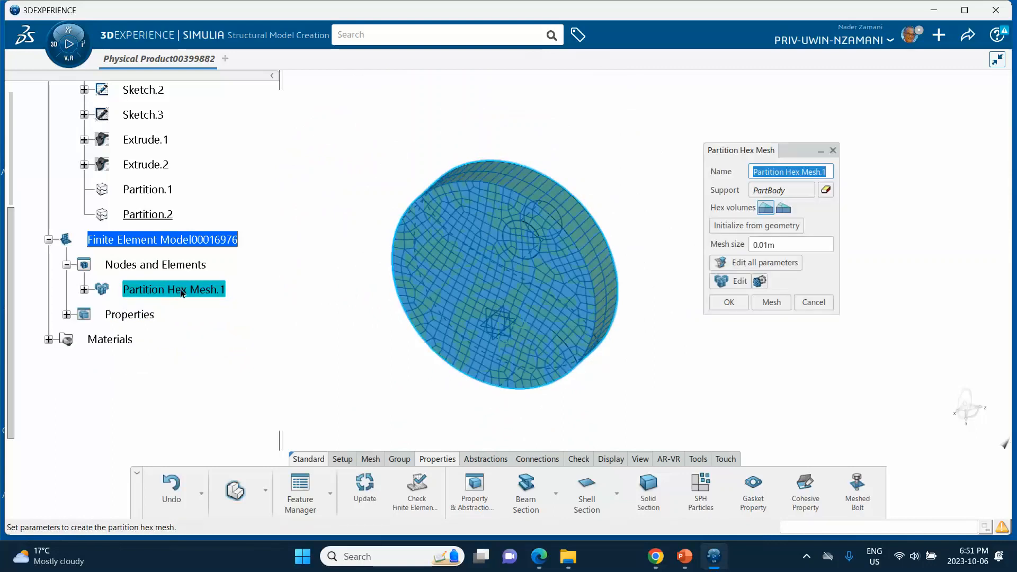
left_click(727, 282)
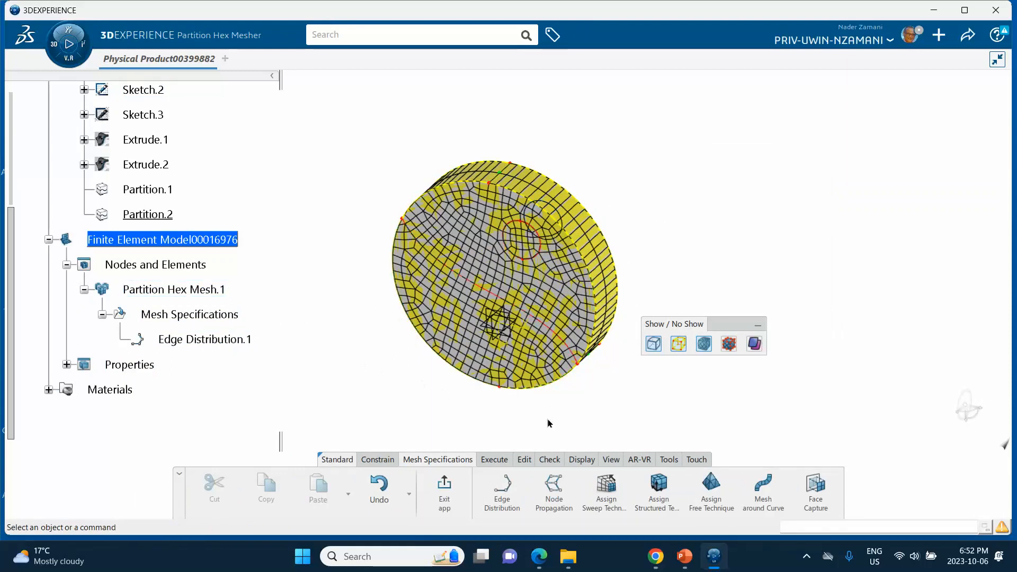
left_click(506, 501)
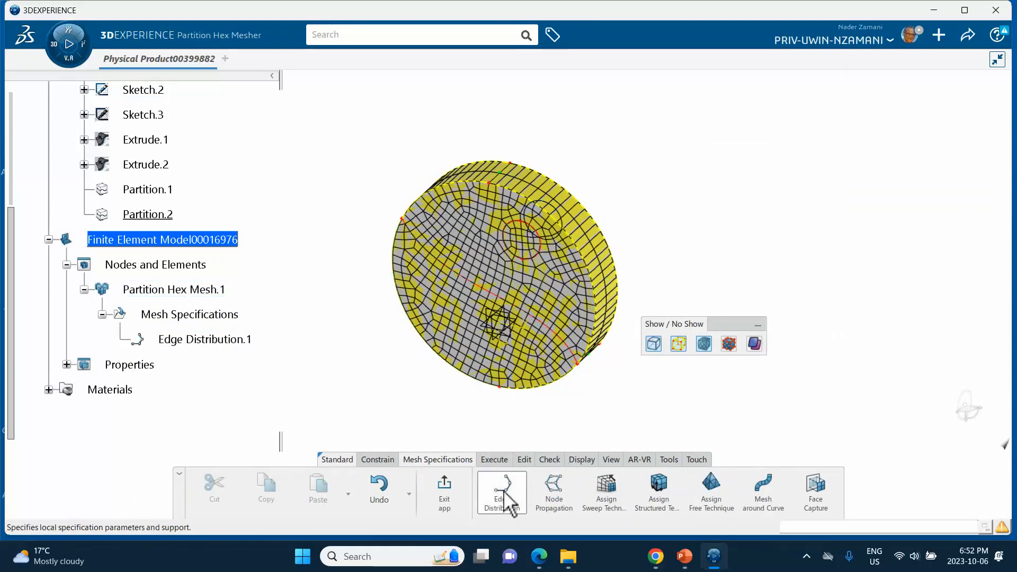
left_click(642, 435)
middle_click_drag(641, 435, 630, 391)
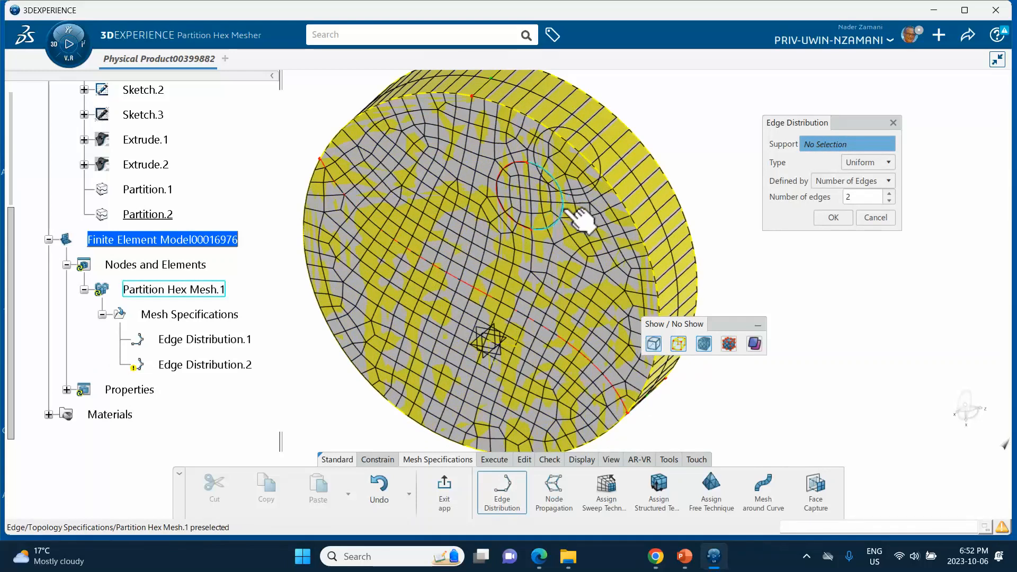
left_click(580, 221)
left_click(498, 195)
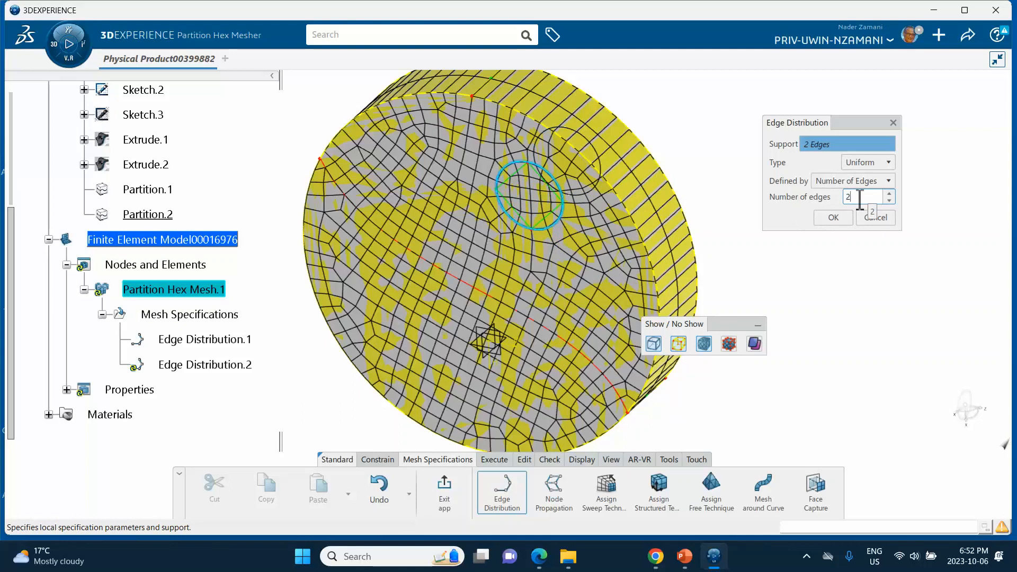
left_click(833, 218)
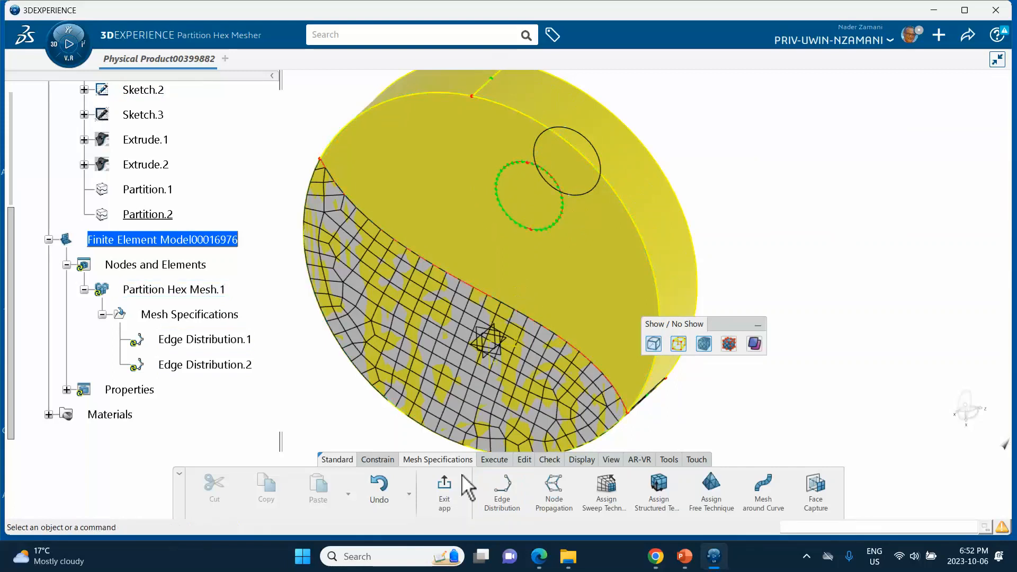
Exit the Partition Hex Mesher, update the mesh and inspect the elements around the circular partition
left_click(448, 484)
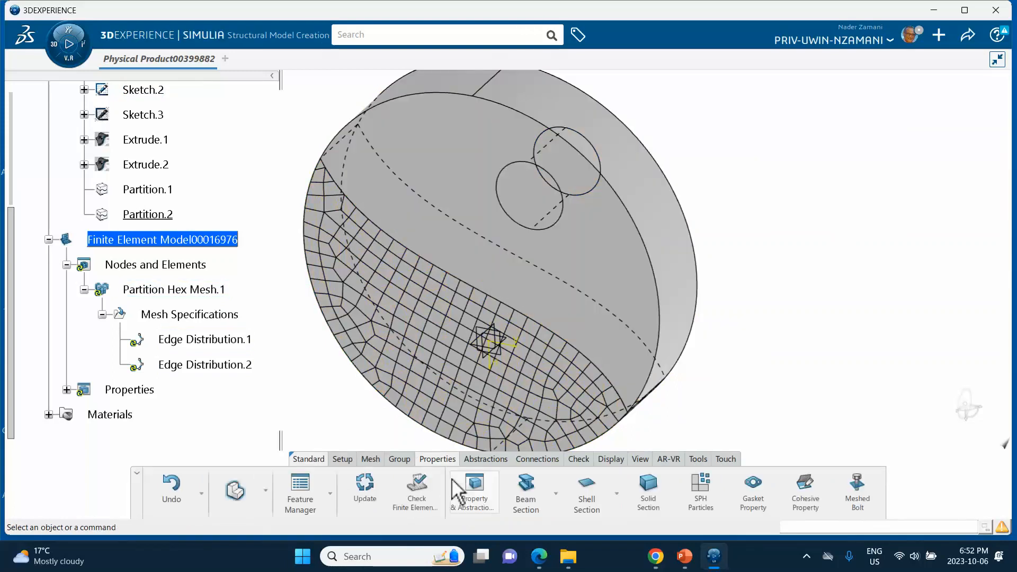
left_click(366, 492)
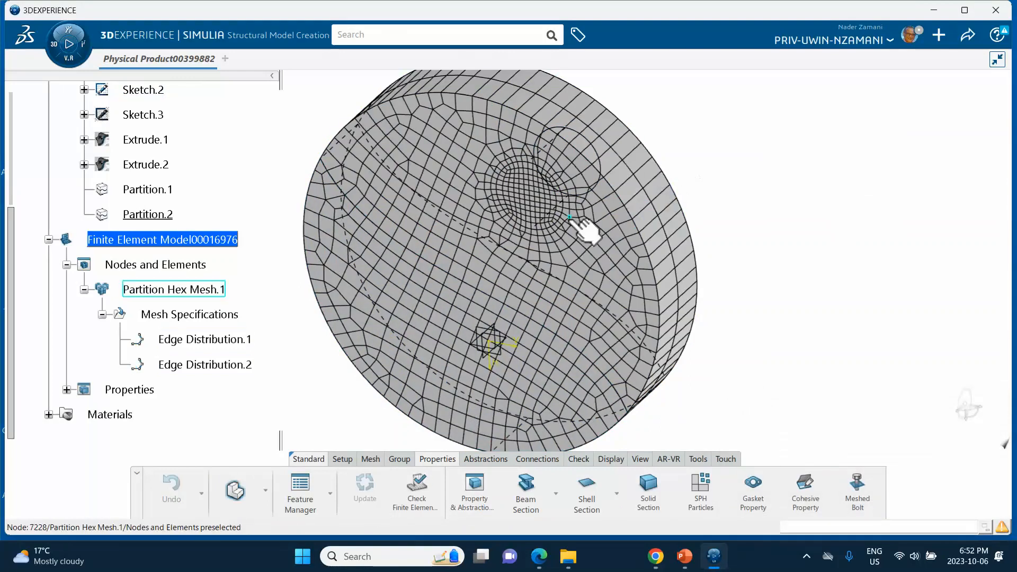
middle_click_drag(586, 227, 454, 284)
left_click(576, 234)
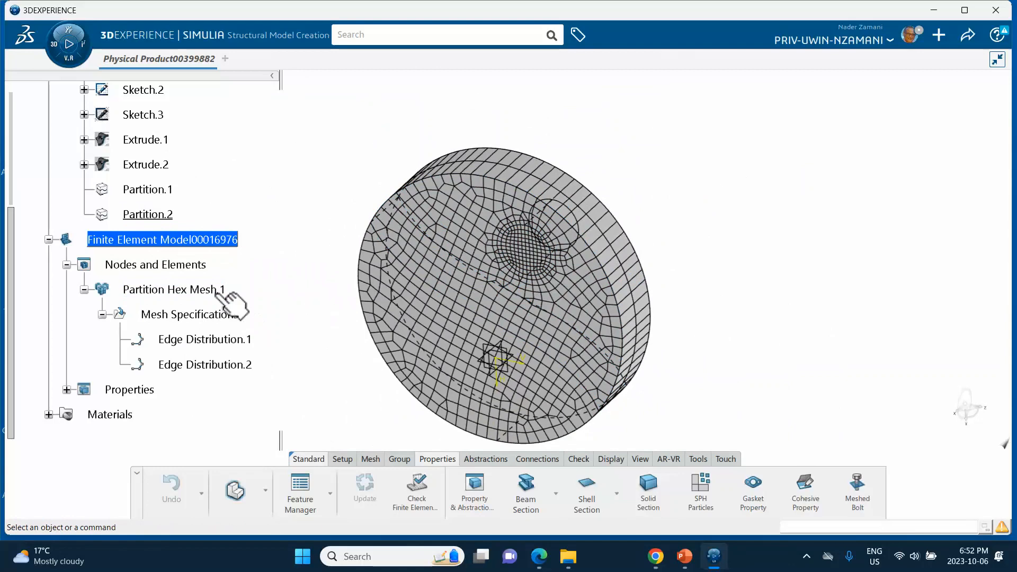
Edit Partition Hex Mesh.1 again and apply a uniform distribution of 40 edges to the S-shaped partition curve on the front face
double_click(175, 291)
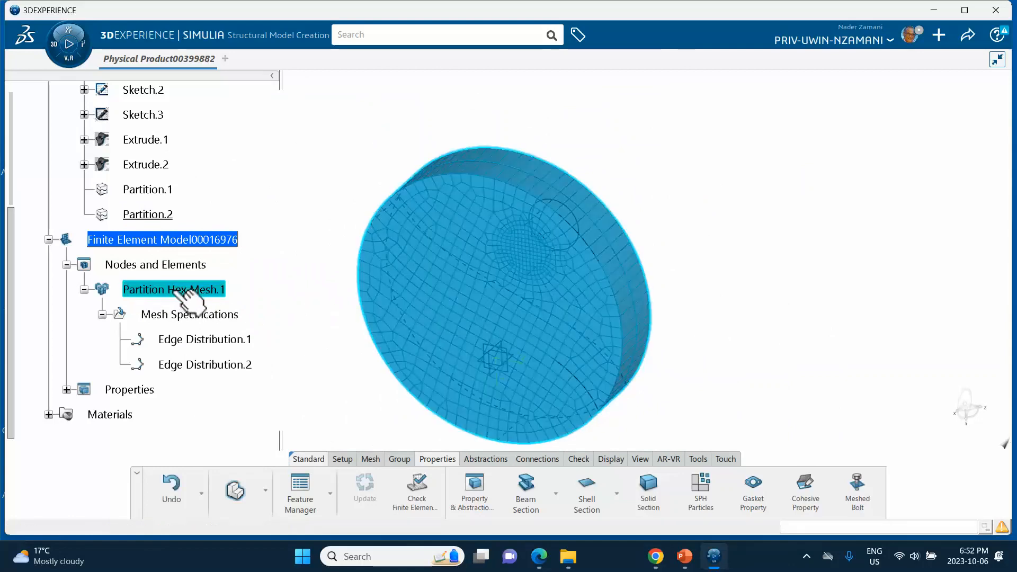
left_click(84, 290)
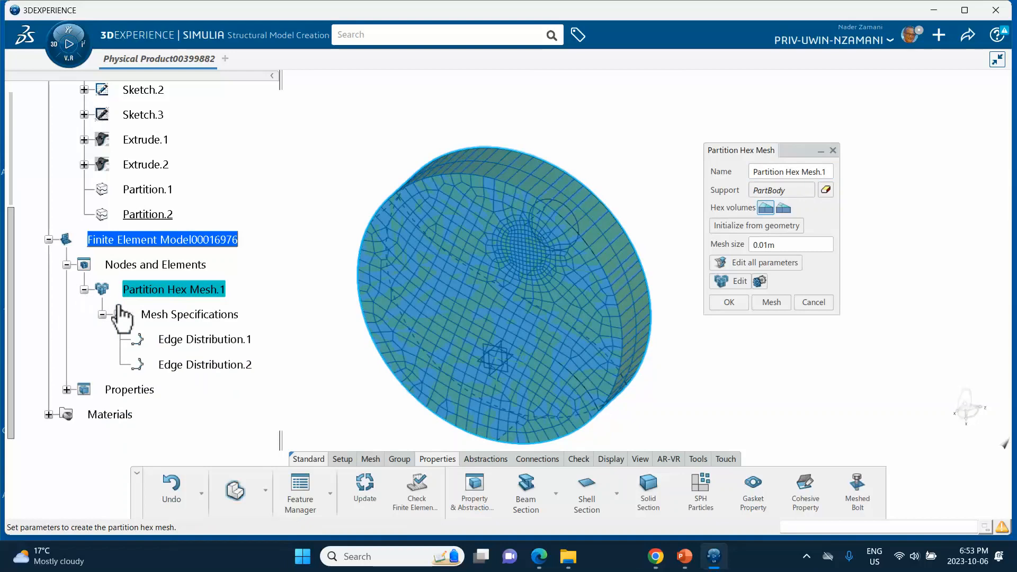
left_click(722, 279)
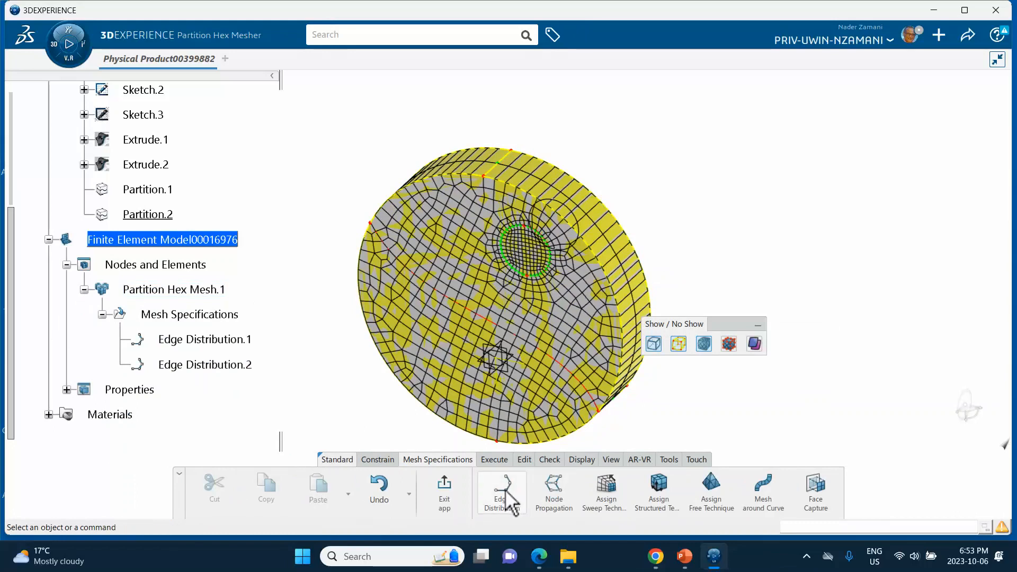
left_click(504, 495)
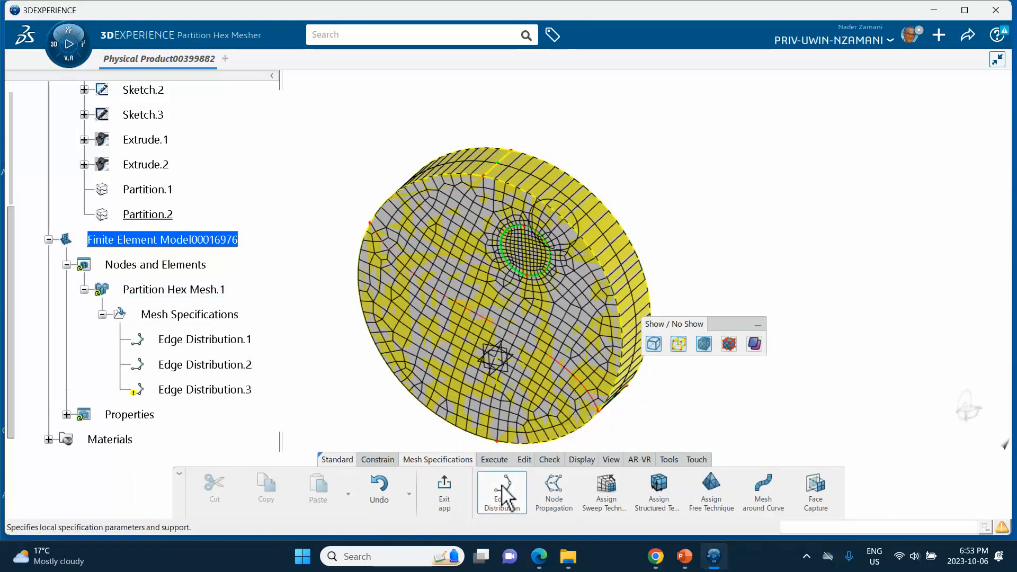
left_click(495, 327)
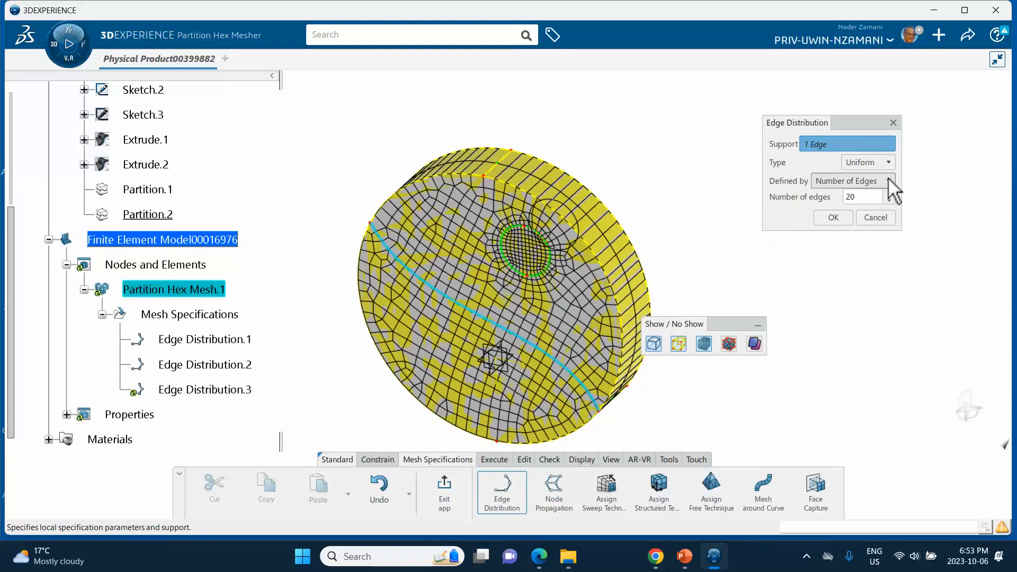
double_click(863, 199)
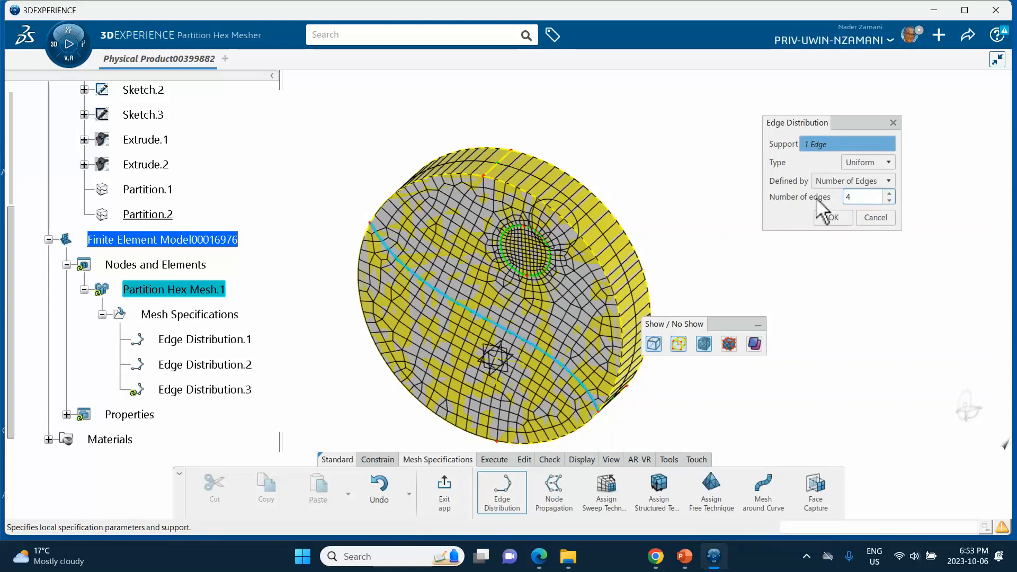
type("40")
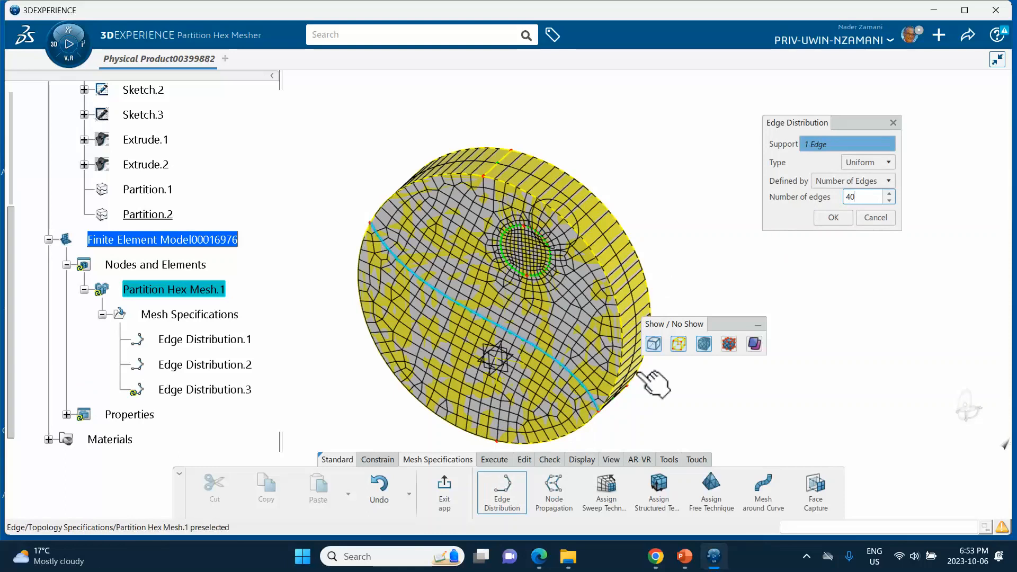
left_click(833, 218)
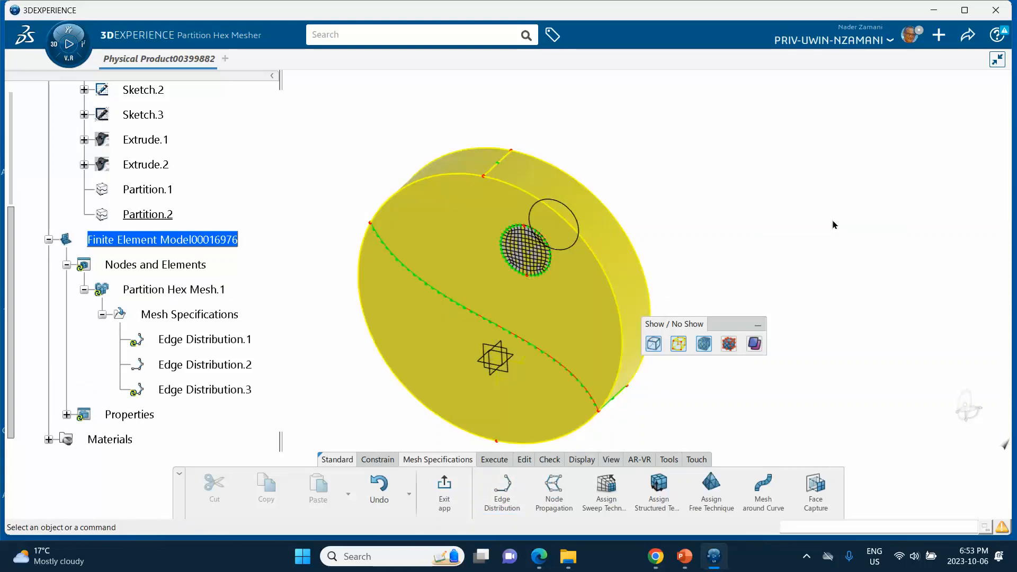
Exit the Partition Hex Mesher and regenerate the disc's mesh with the S-shaped curve's edge distribution
left_click(445, 492)
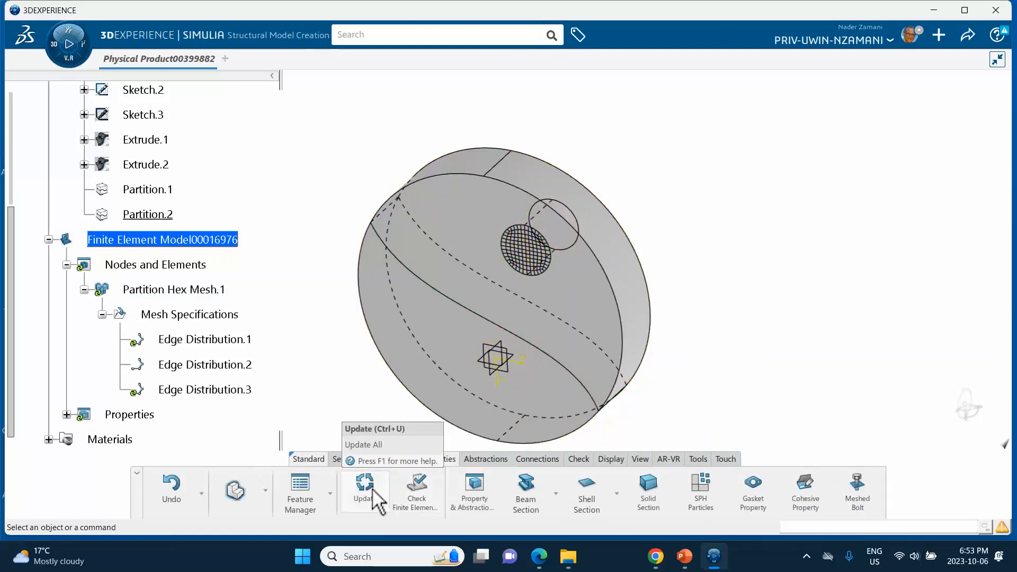
left_click(365, 490)
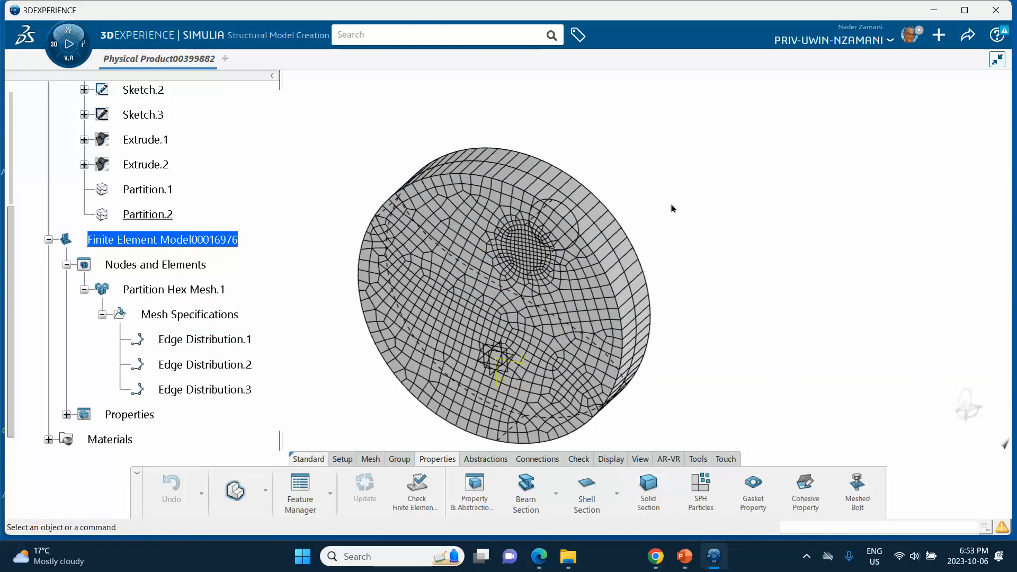
left_click(209, 339)
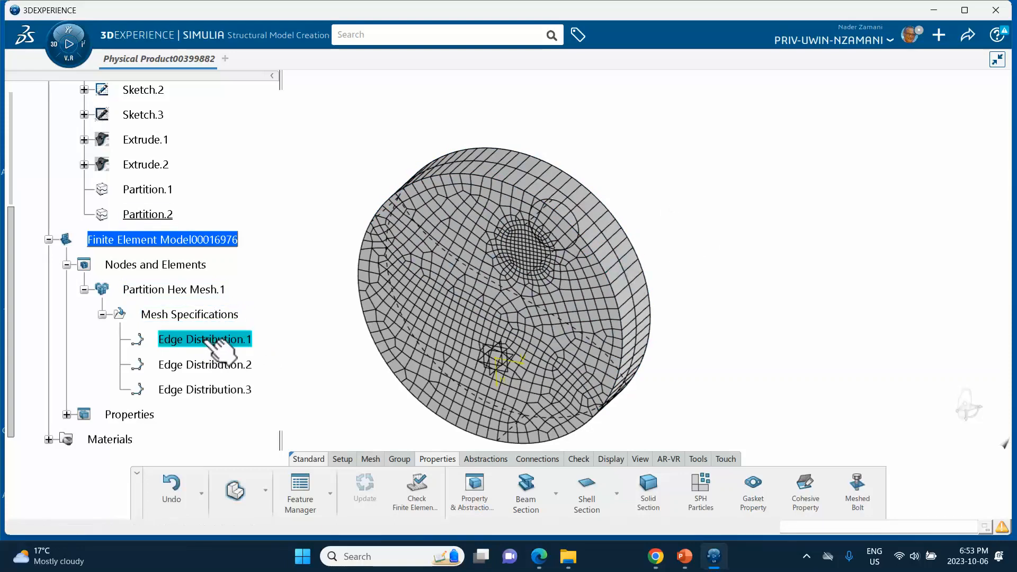
double_click(205, 340)
left_click(610, 334)
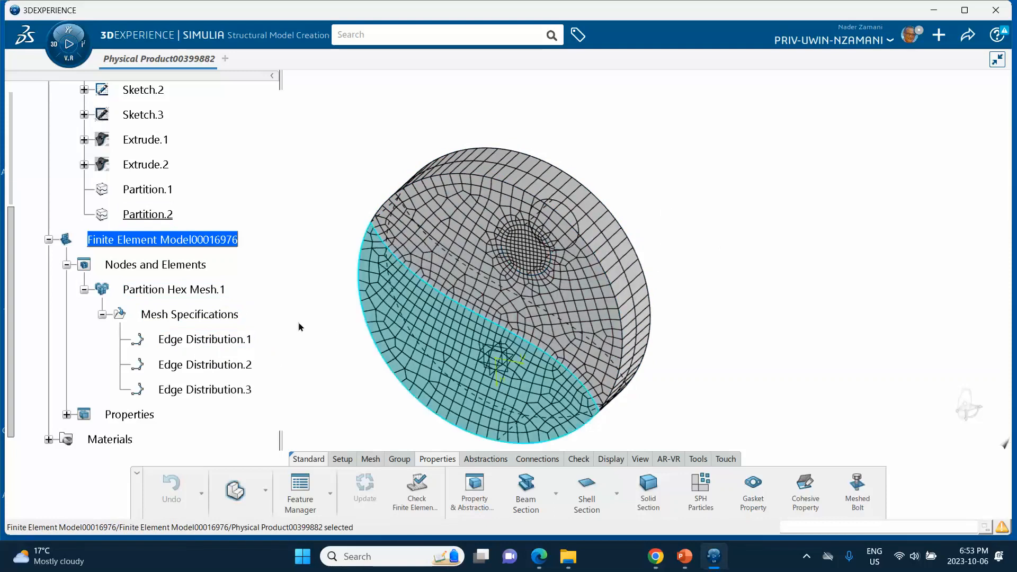
Edit Partition Hex Mesh.1 and set the through-thickness Edge Distribution.1 to 15 edges
left_click(163, 291)
double_click(163, 292)
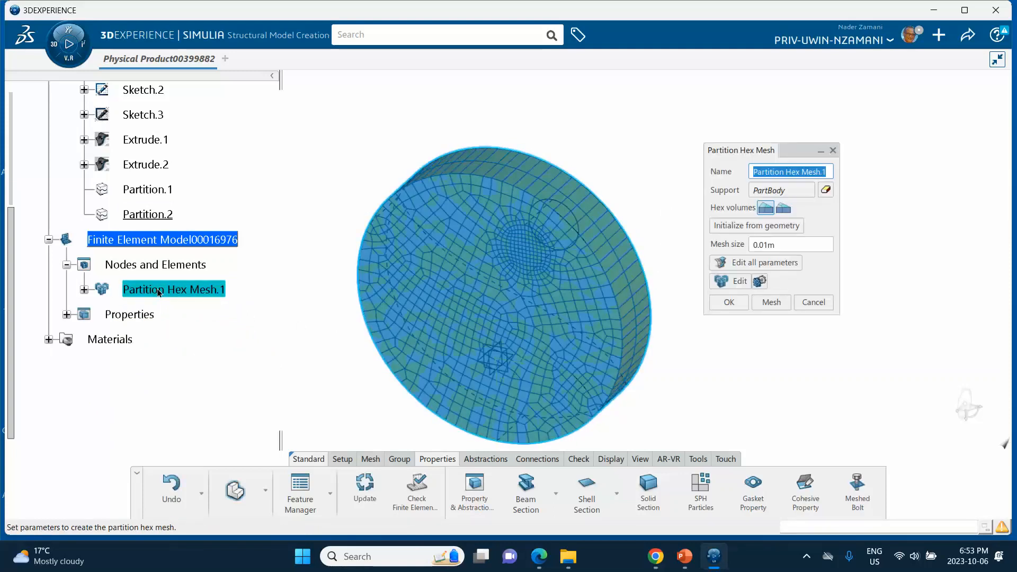
left_click(731, 281)
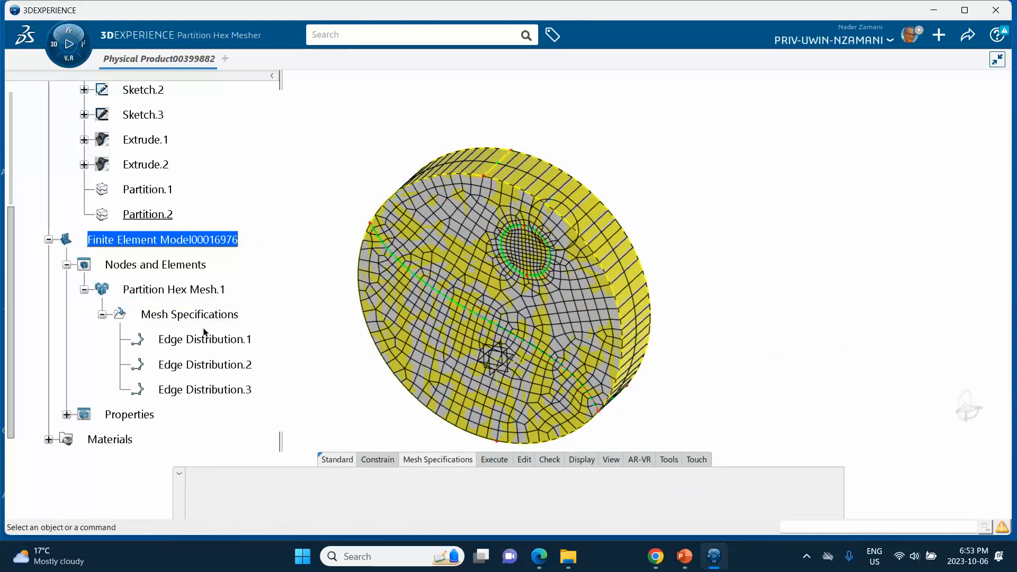
double_click(217, 342)
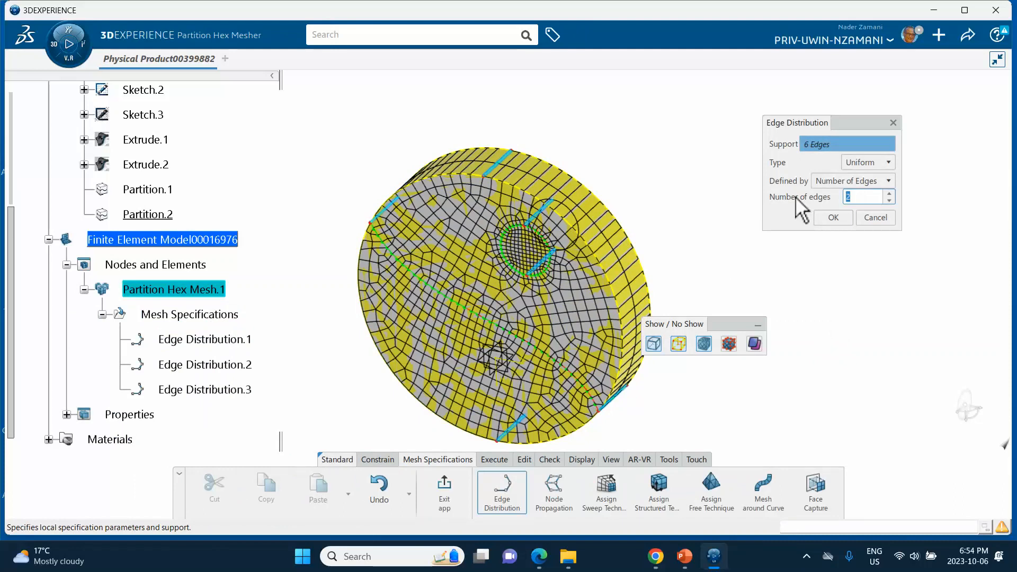
left_click(832, 218)
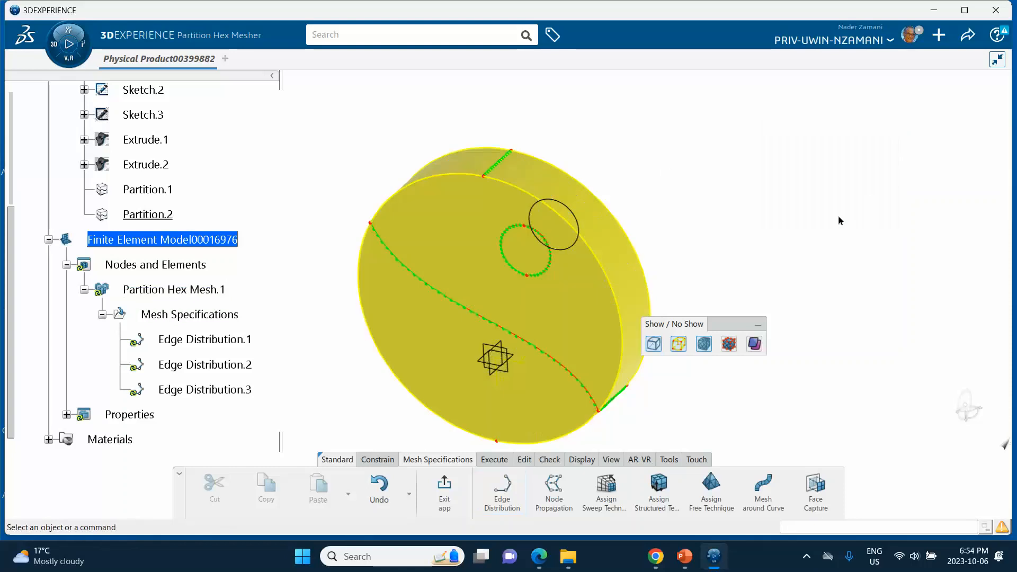
Exit the Partition Hex Mesher, update the mesh and inspect the element layers through the disc's thickness
left_click(444, 484)
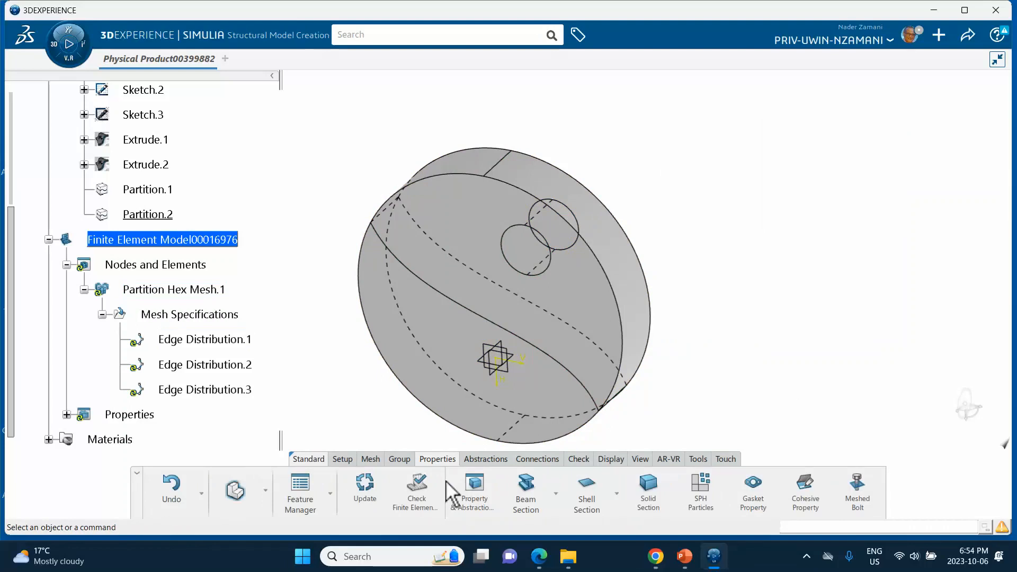
left_click(365, 486)
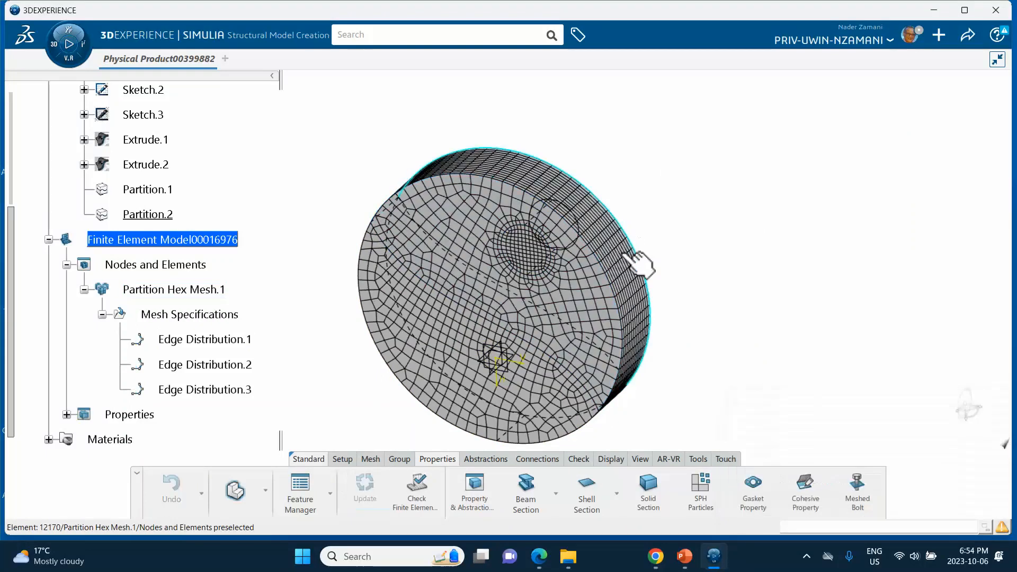
middle_click_drag(652, 286, 696, 301)
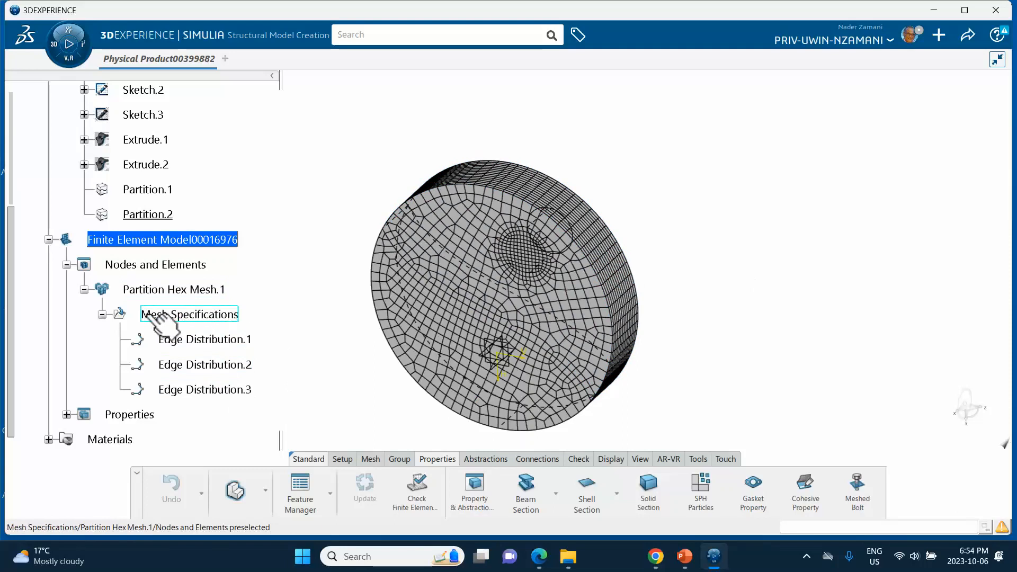
Set the global mesh size of Partition Hex Mesh.1 to 0.005 m and remesh the disc
double_click(174, 291)
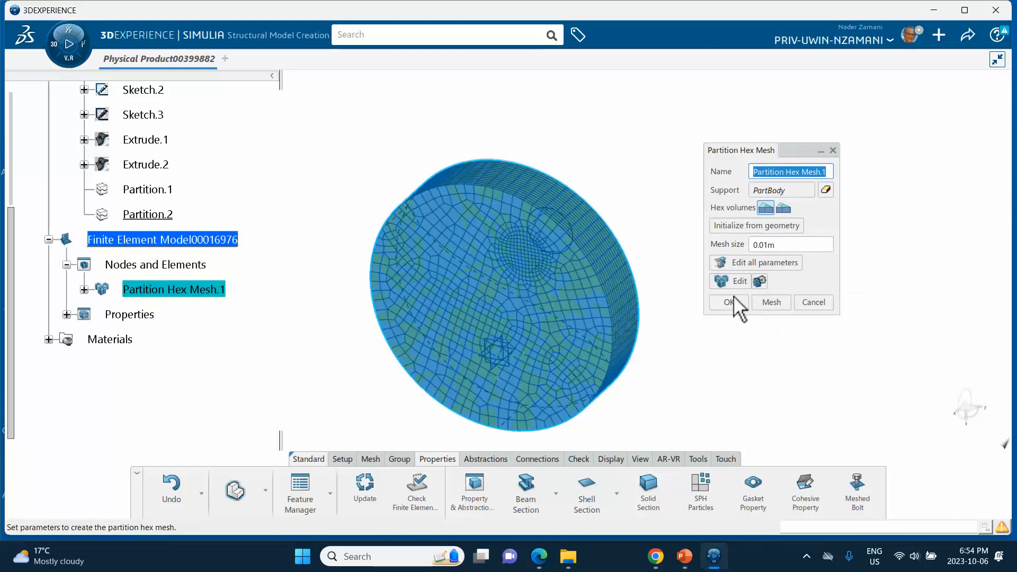
middle_click_drag(671, 288, 665, 129)
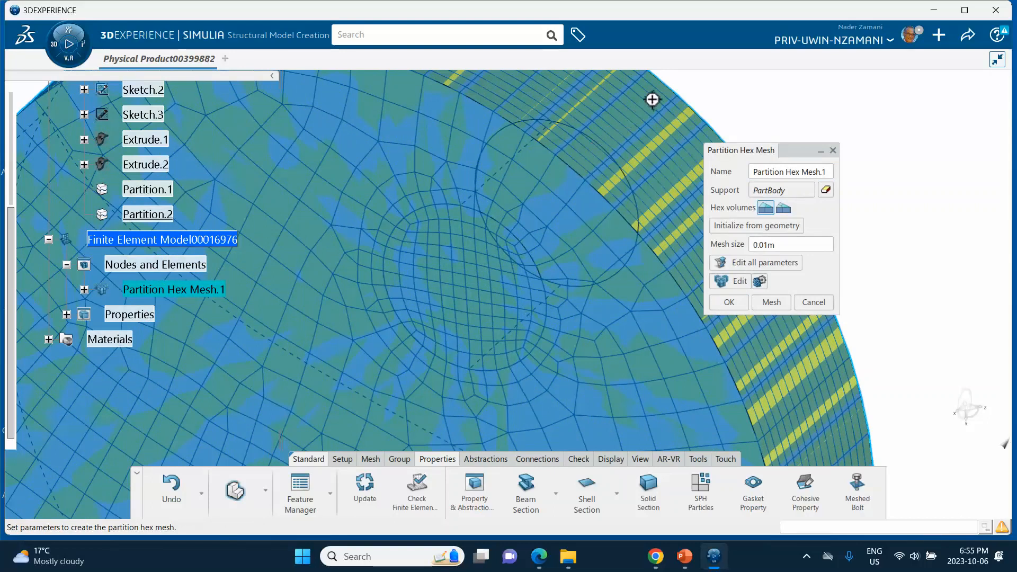
double_click(773, 246)
type("0.005")
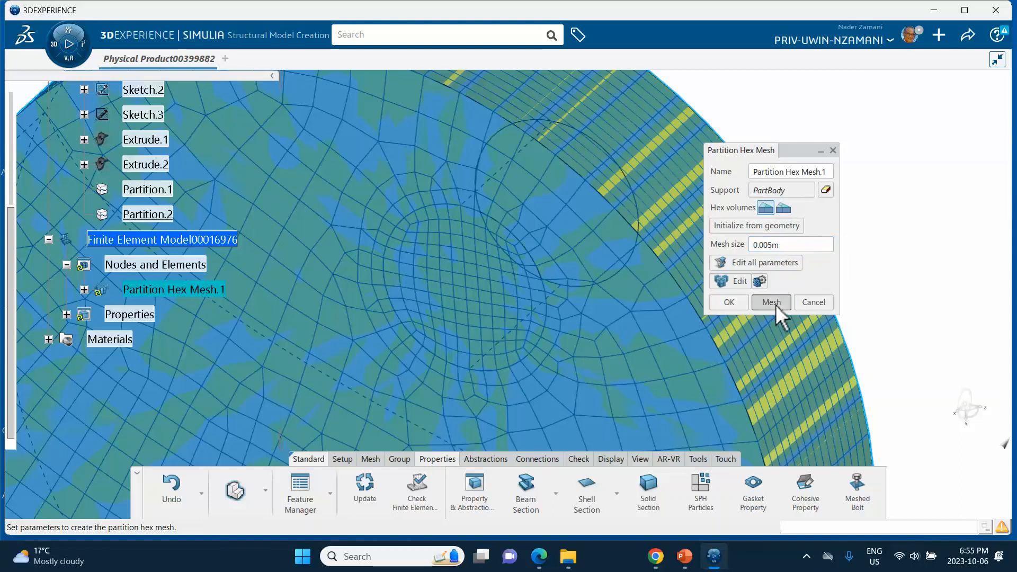
left_click(774, 303)
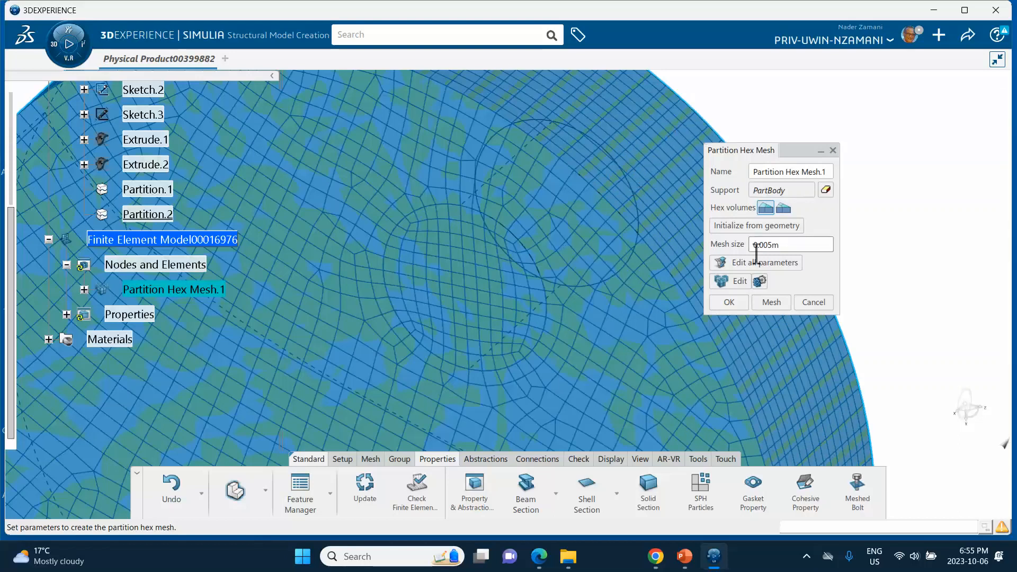
left_click(730, 303)
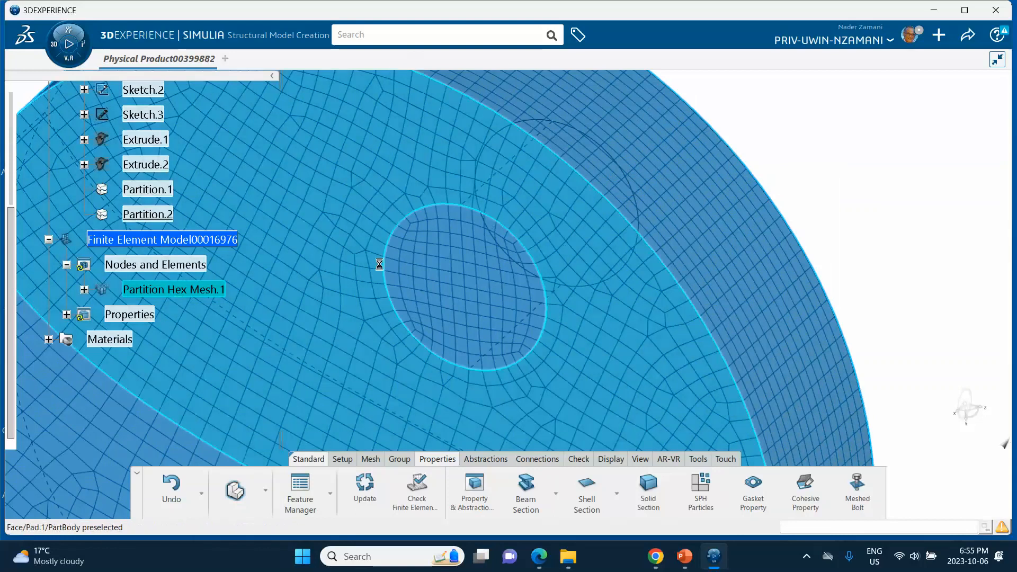
middle_click_drag(377, 265, 358, 347)
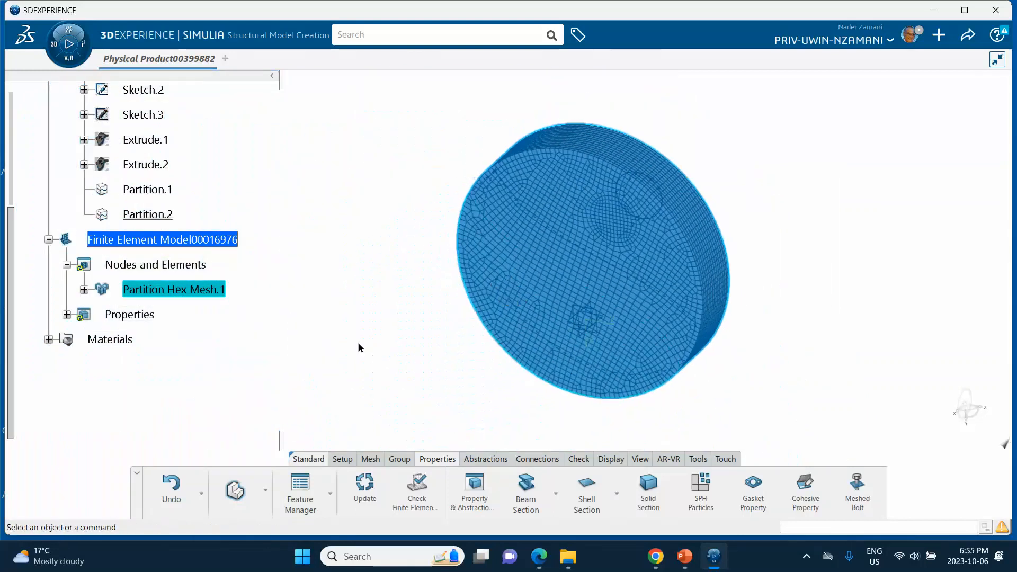
left_click(84, 289)
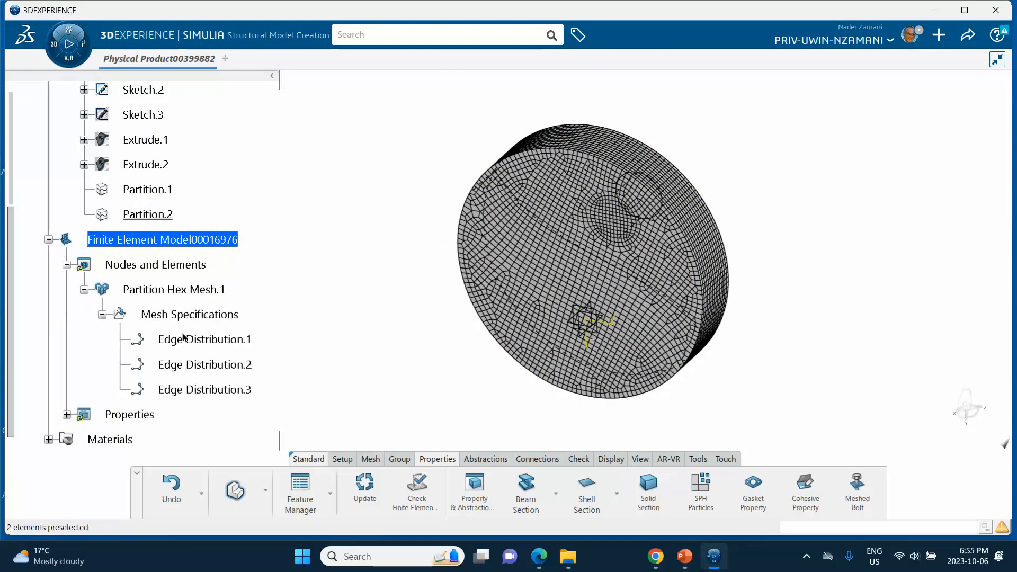
double_click(202, 340)
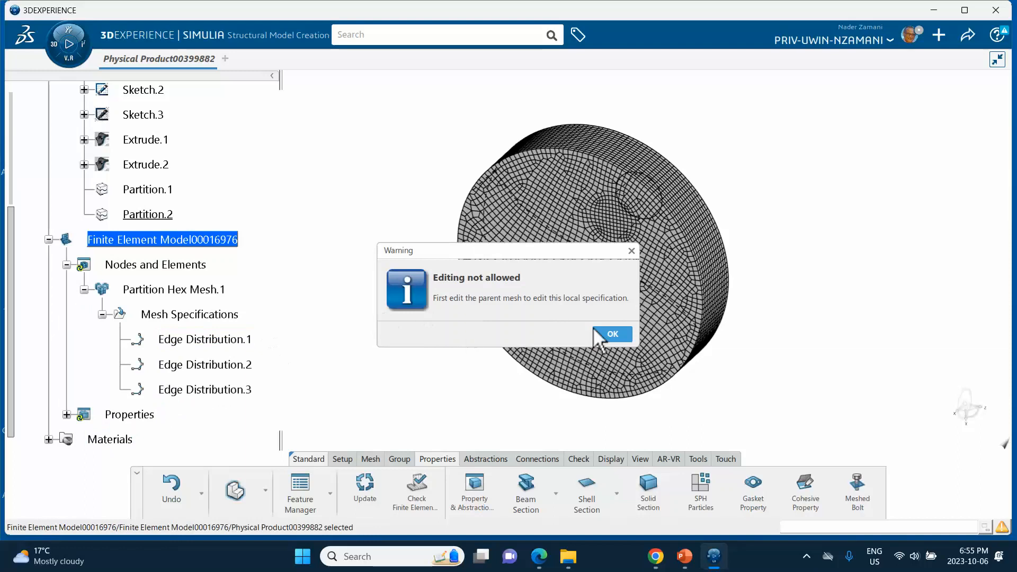
left_click(613, 335)
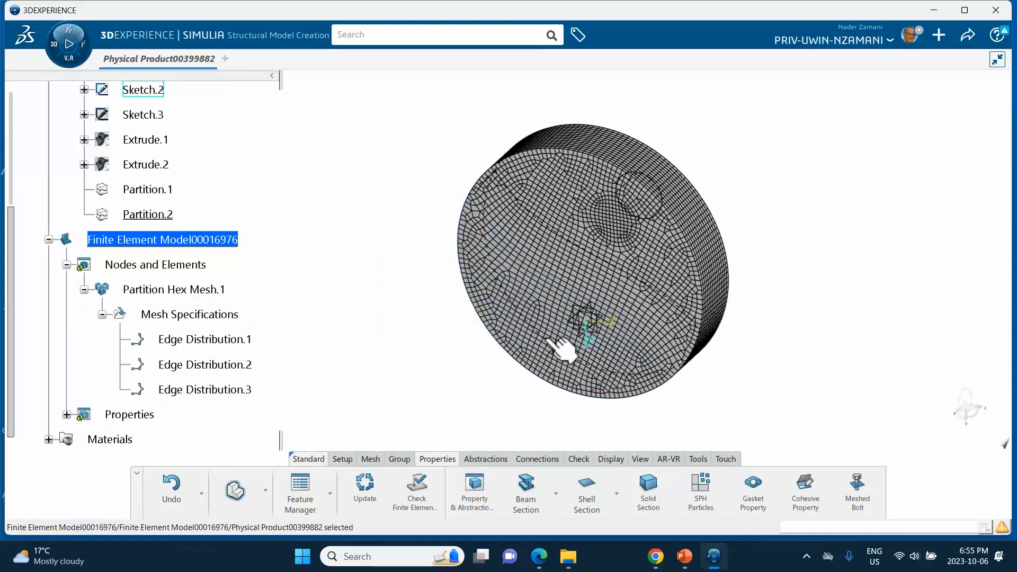
Edit Partition Hex Mesh.1 to set the through-thickness Edge Distribution.1 to 1 edge, and regenerate the disc's mesh
double_click(171, 291)
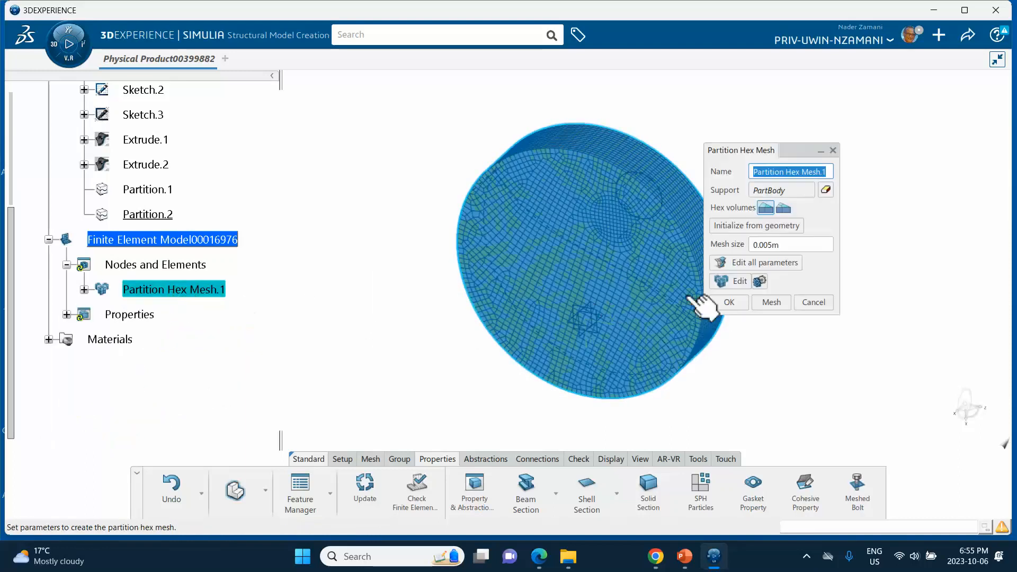
left_click(736, 281)
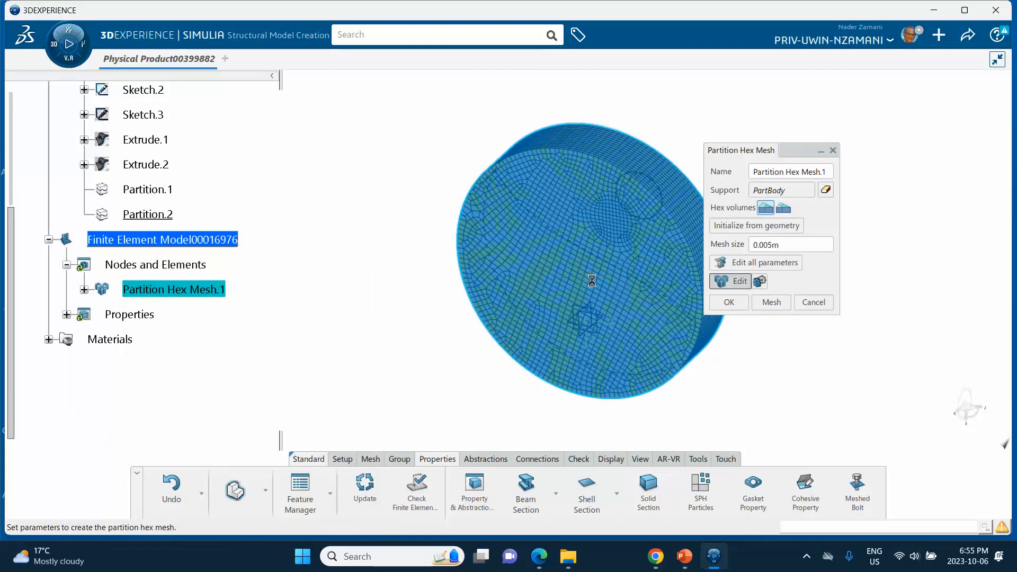
left_click(85, 290)
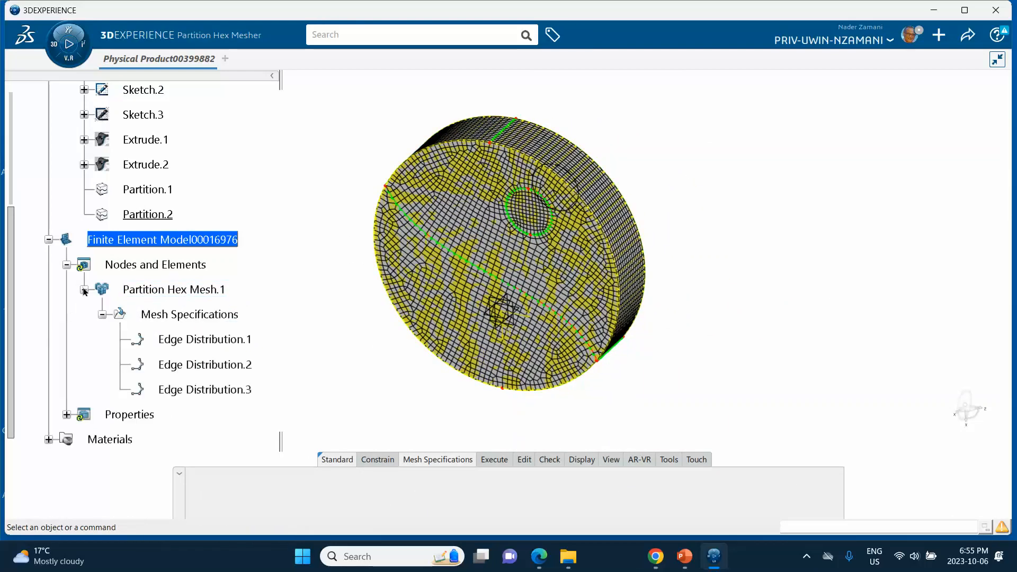
double_click(190, 342)
double_click(868, 197)
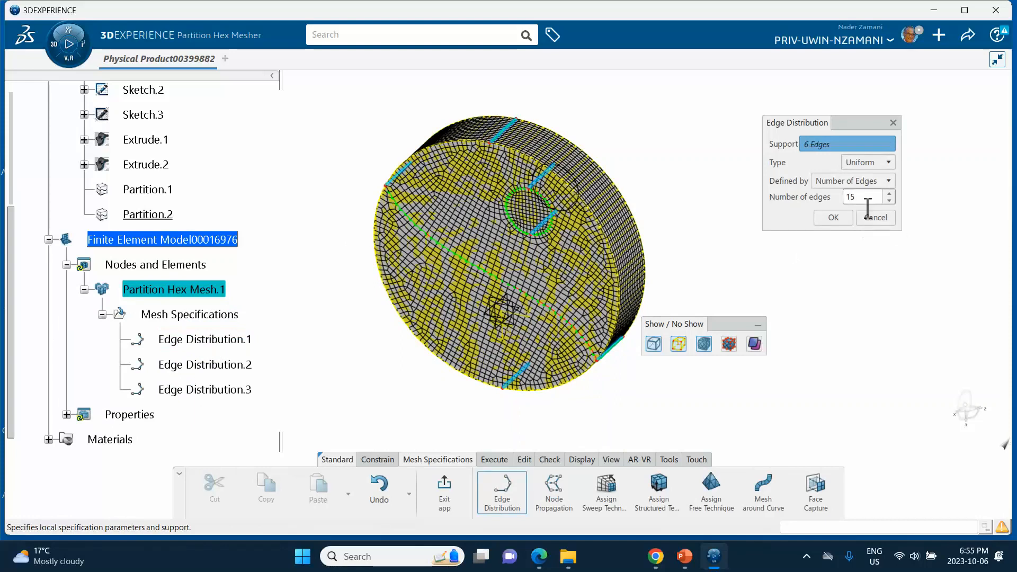
type("1")
left_click(833, 217)
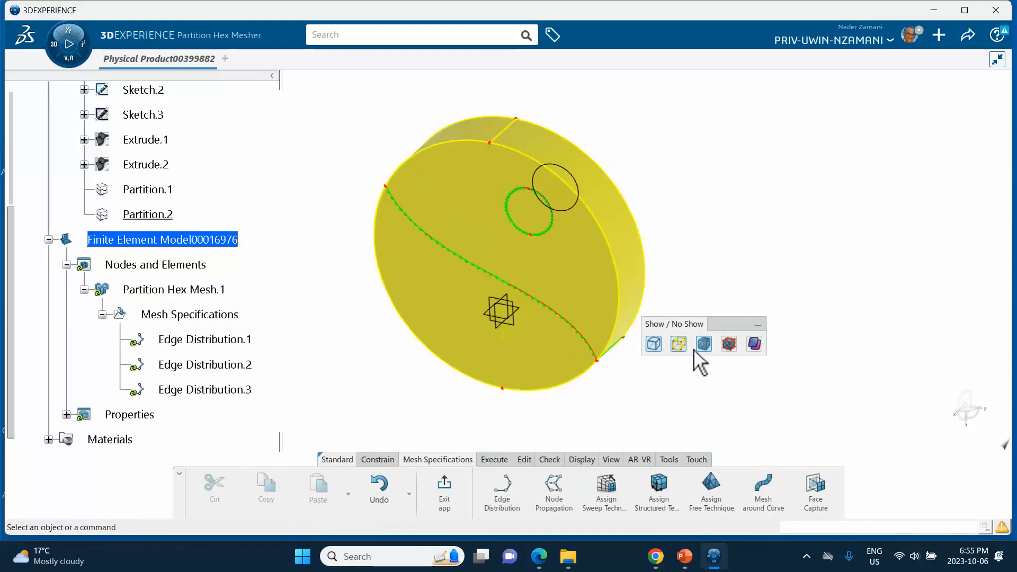
left_click(444, 485)
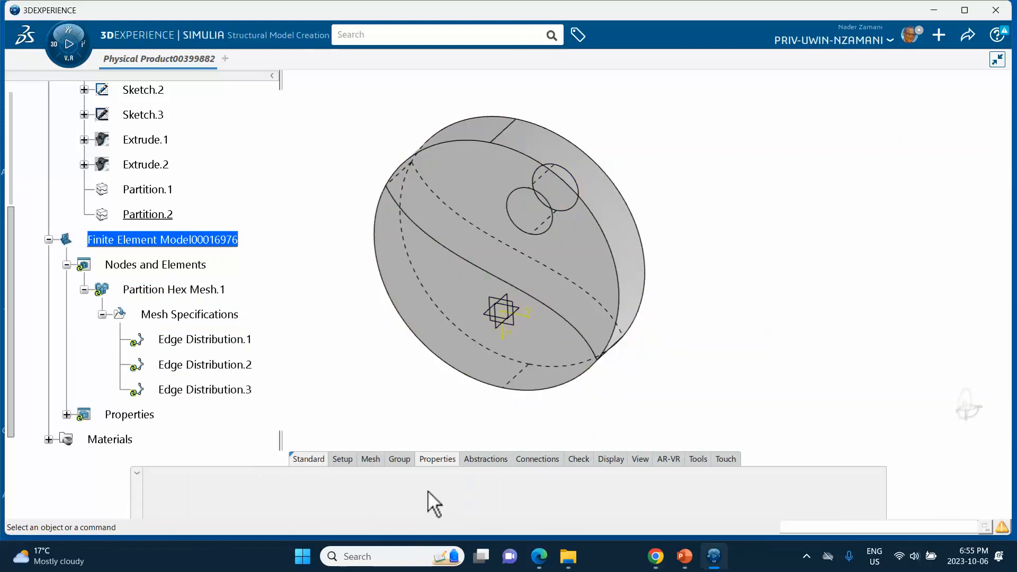
left_click(373, 508)
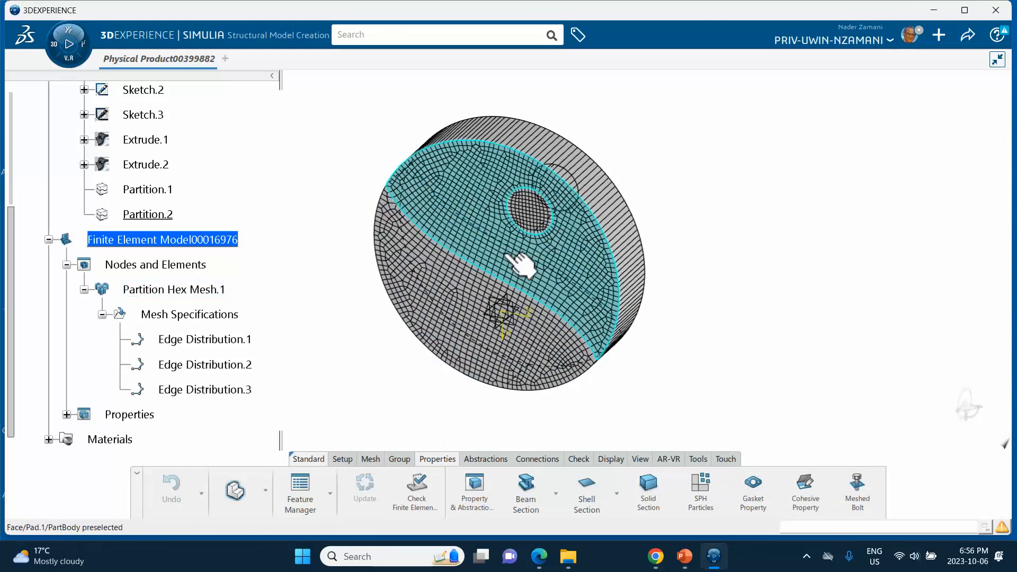
left_click(807, 559)
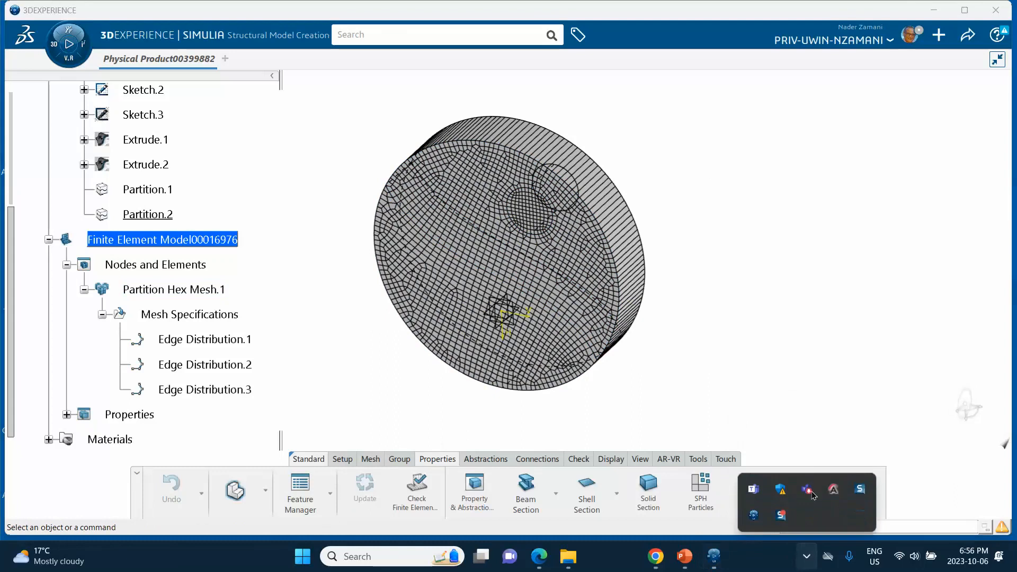